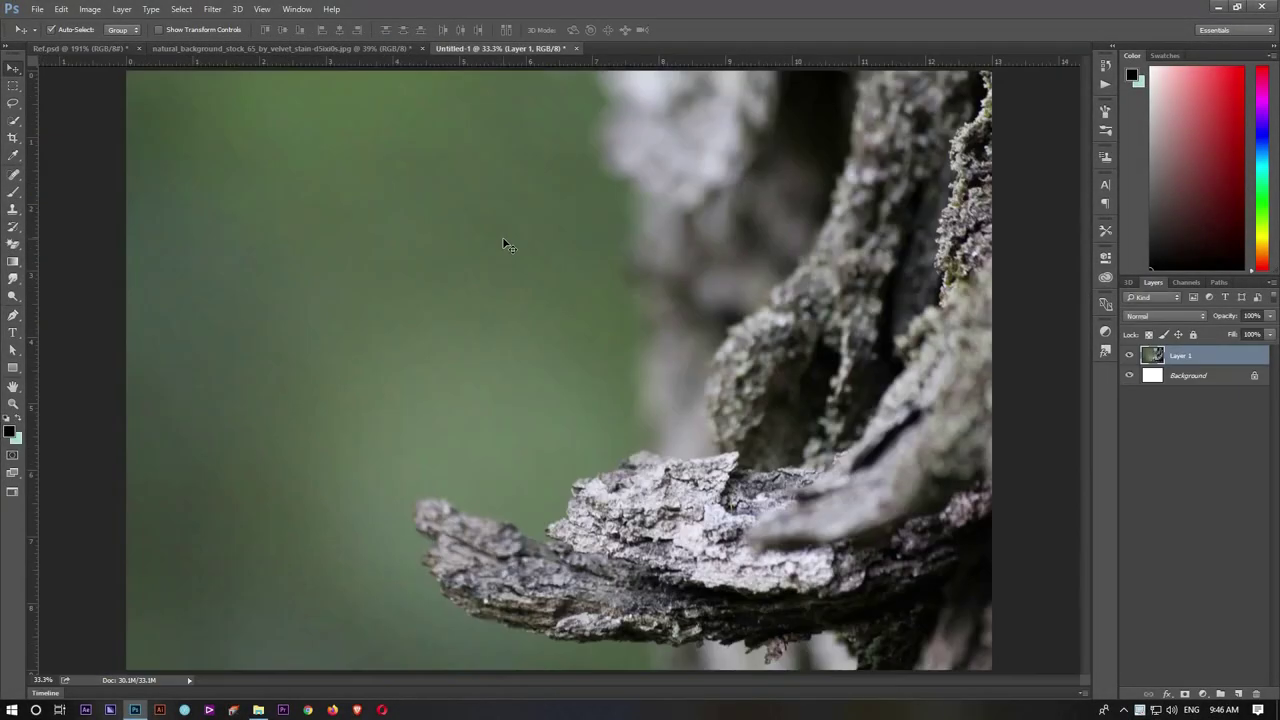
Step: Scale up the pasted girl and seat her on the bark branch
key("ctrl+t")
mouse_move(955, 350)
left_mouse_down()
mouse_move(571, 366)
mouse_move(857, 500)
left_mouse_up()
left_click_drag(771, 405, 782, 463)
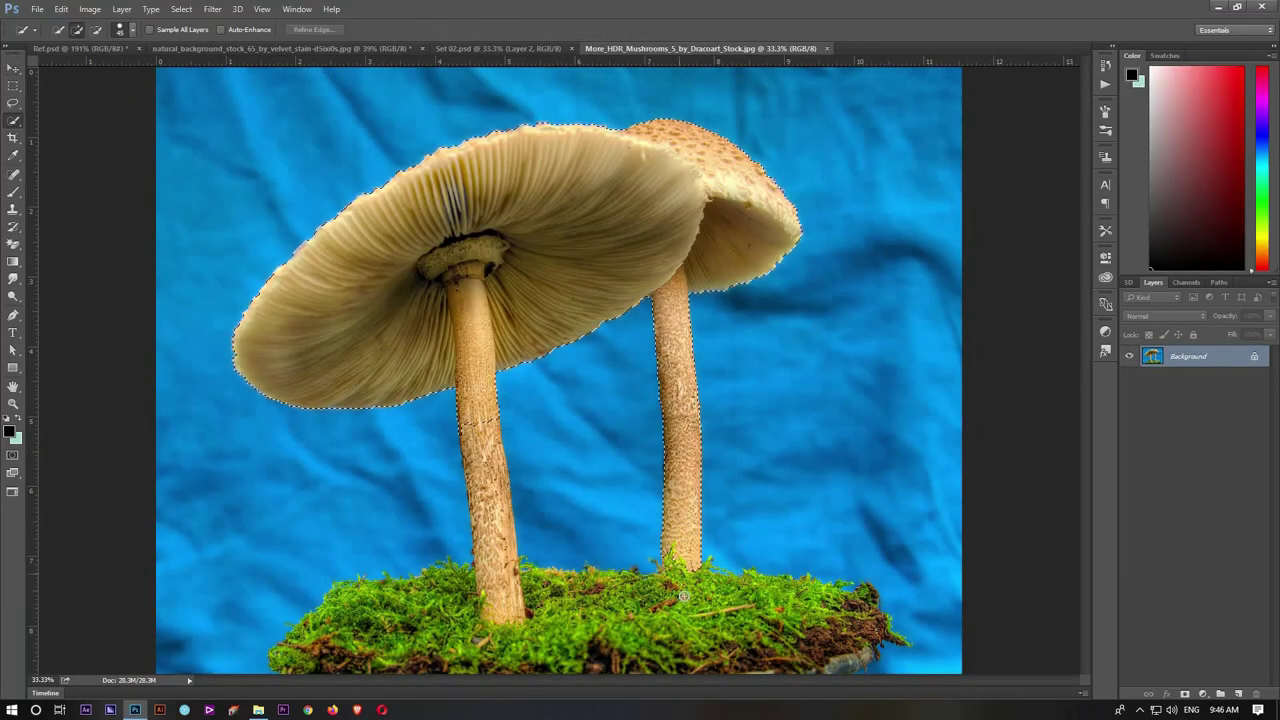
Step: Extend the mushroom selection along the moss bottom and contract it slightly
left_click_drag(880, 637, 295, 654)
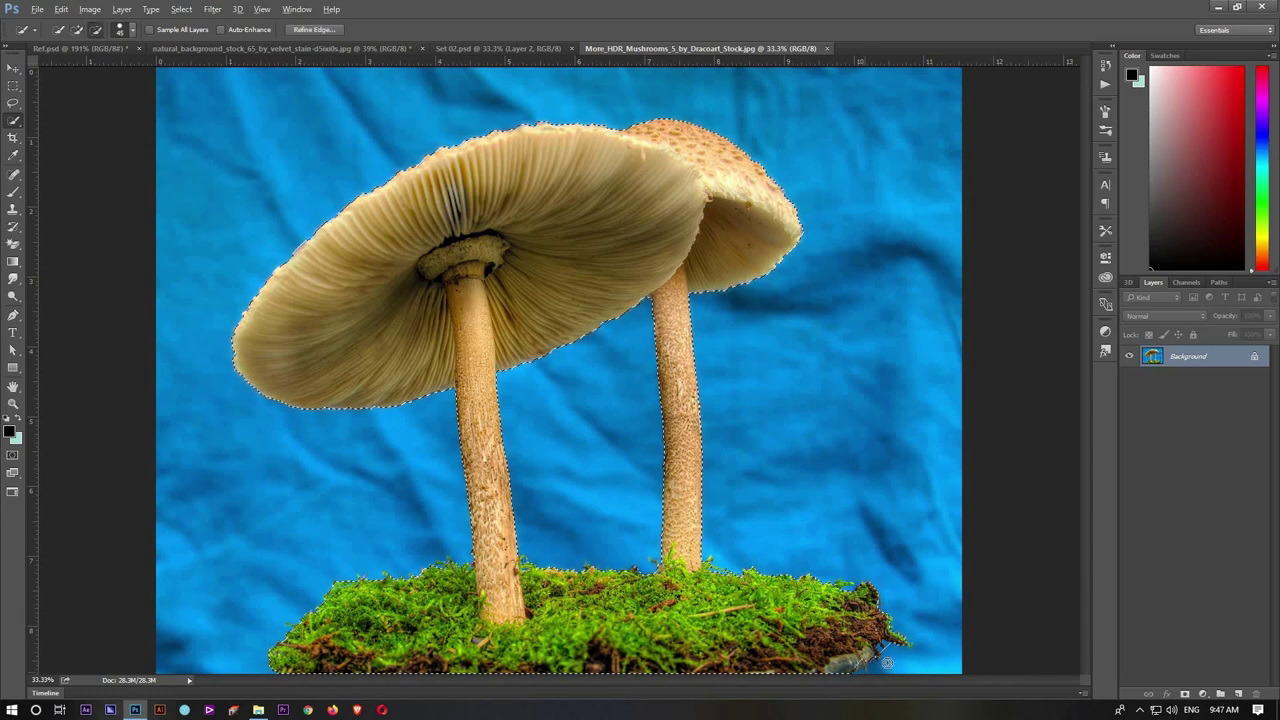
scroll(862, 622, "down", 1, "alt")
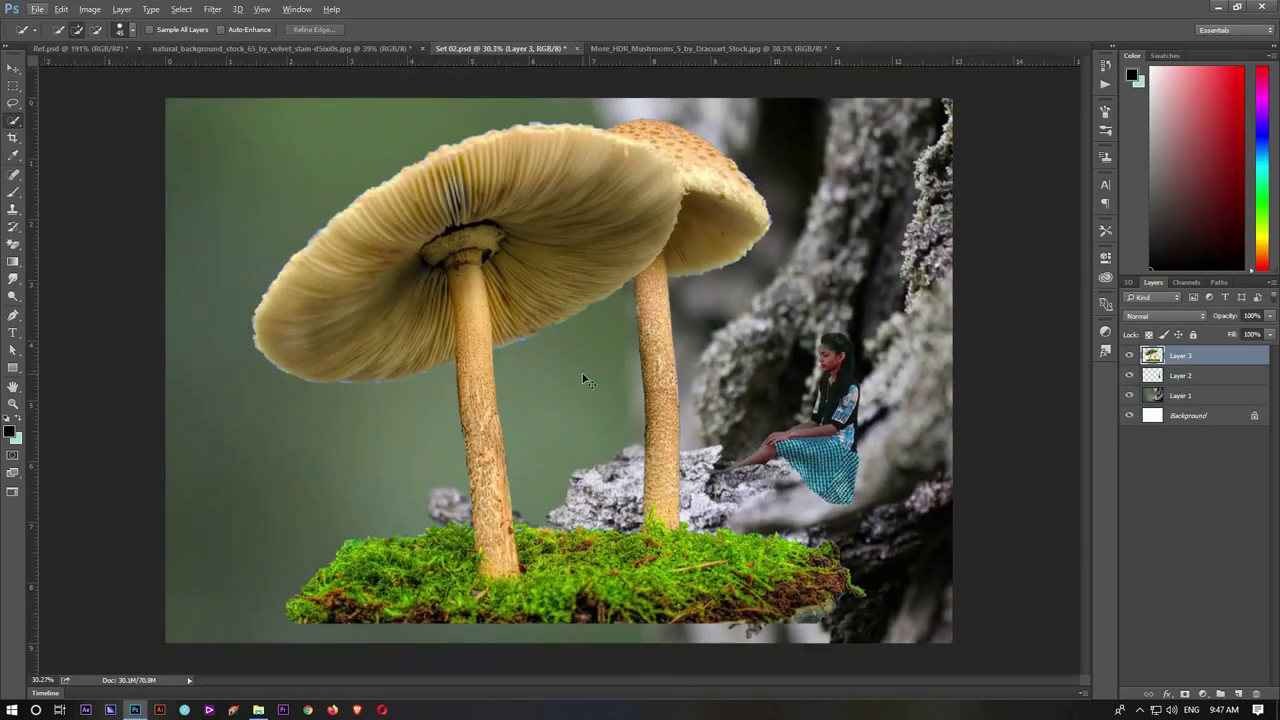
left_click(1152, 355, "ctrl")
left_click(181, 9)
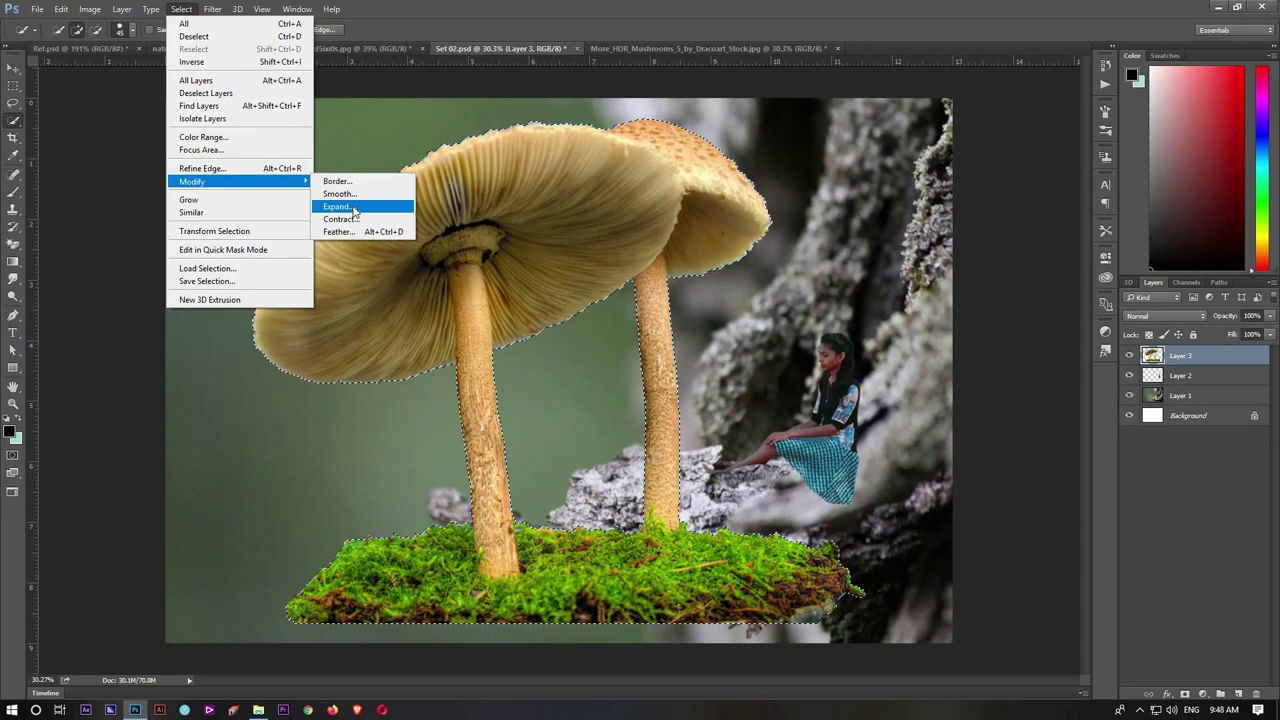
left_click(335, 216)
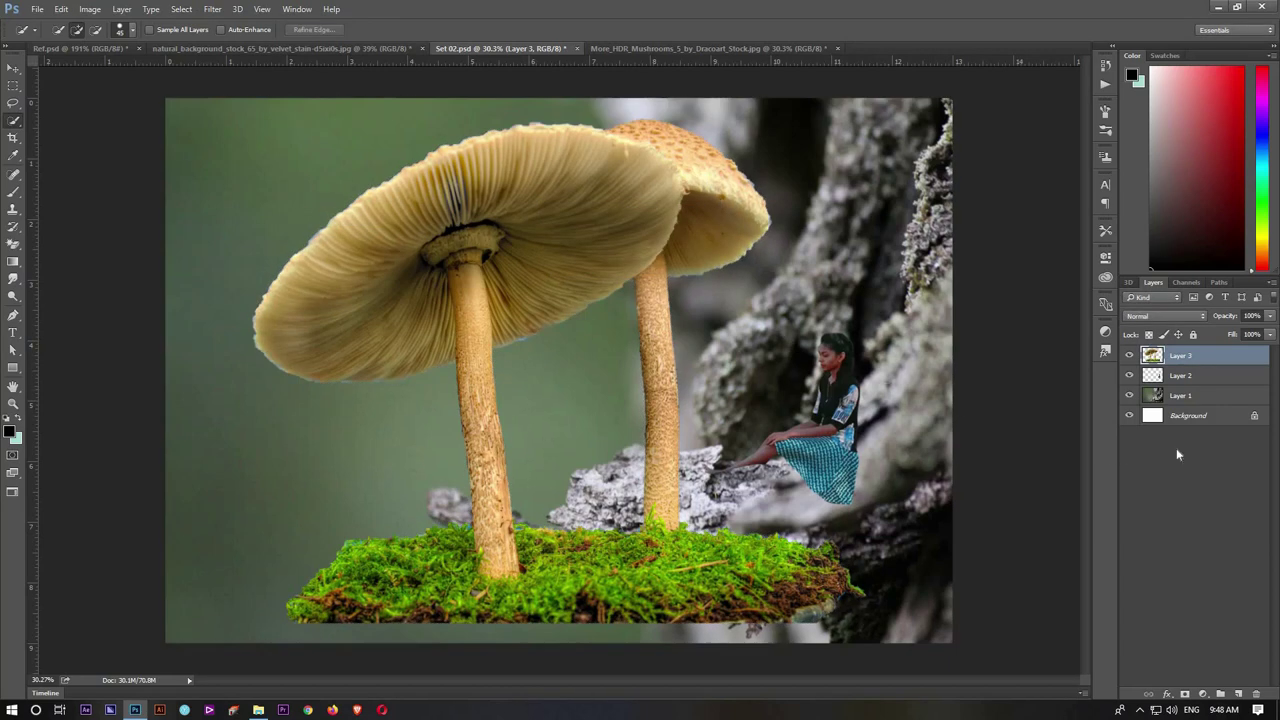
Step: Move the mushrooms below the girl, then shrink, tilt and warp them onto the bark
left_click_drag(1187, 376, 1187, 378)
key("ctrl+t")
left_click_drag(829, 520, 864, 441)
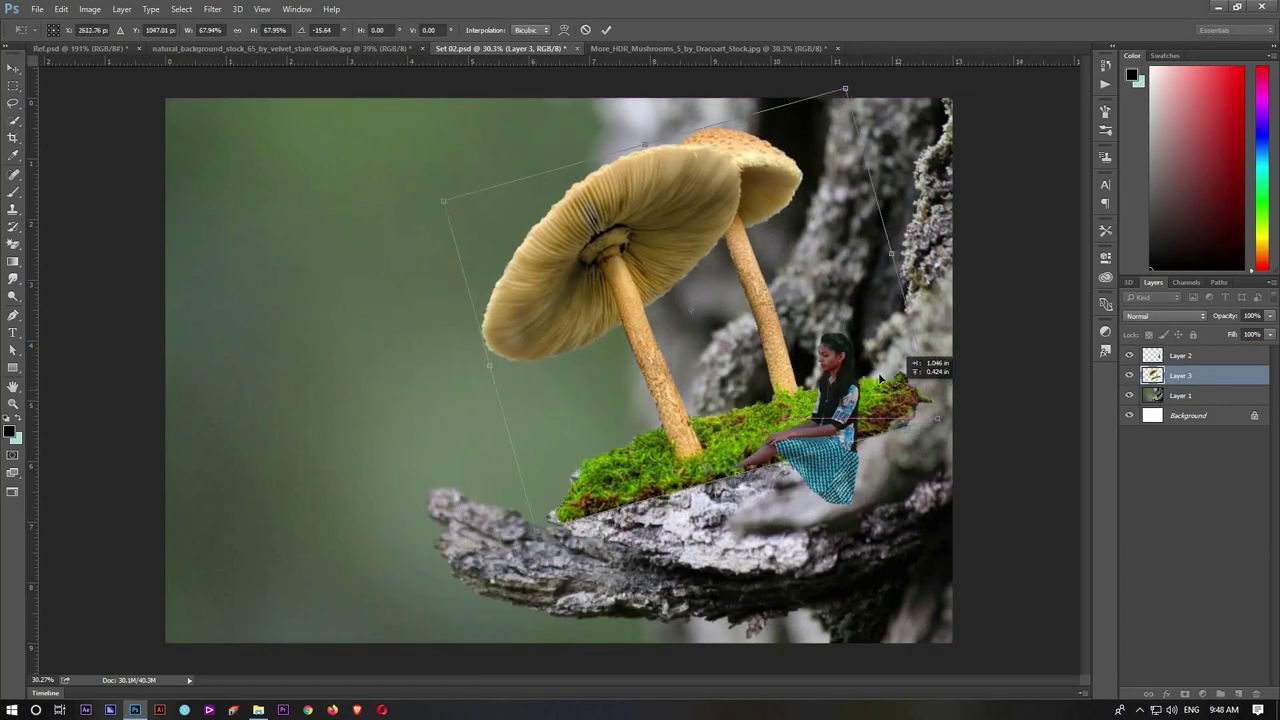
right_click(750, 416)
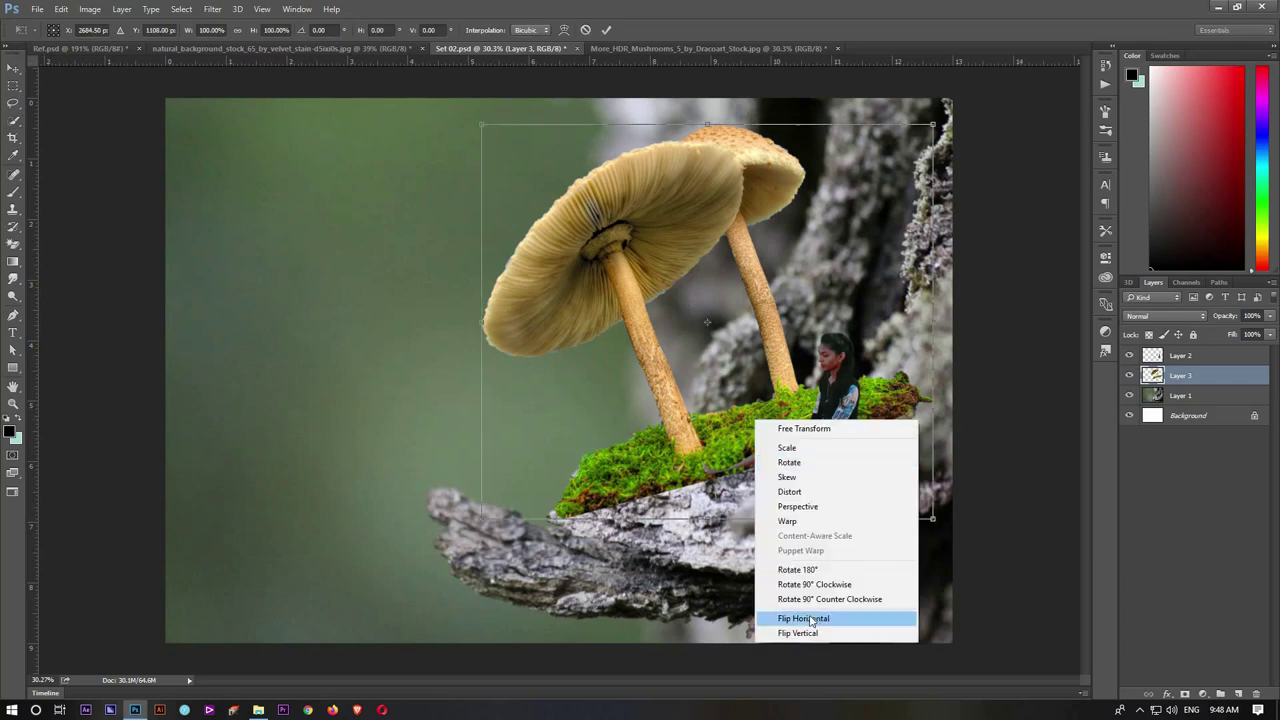
left_click(790, 523)
left_click_drag(500, 250, 470, 220)
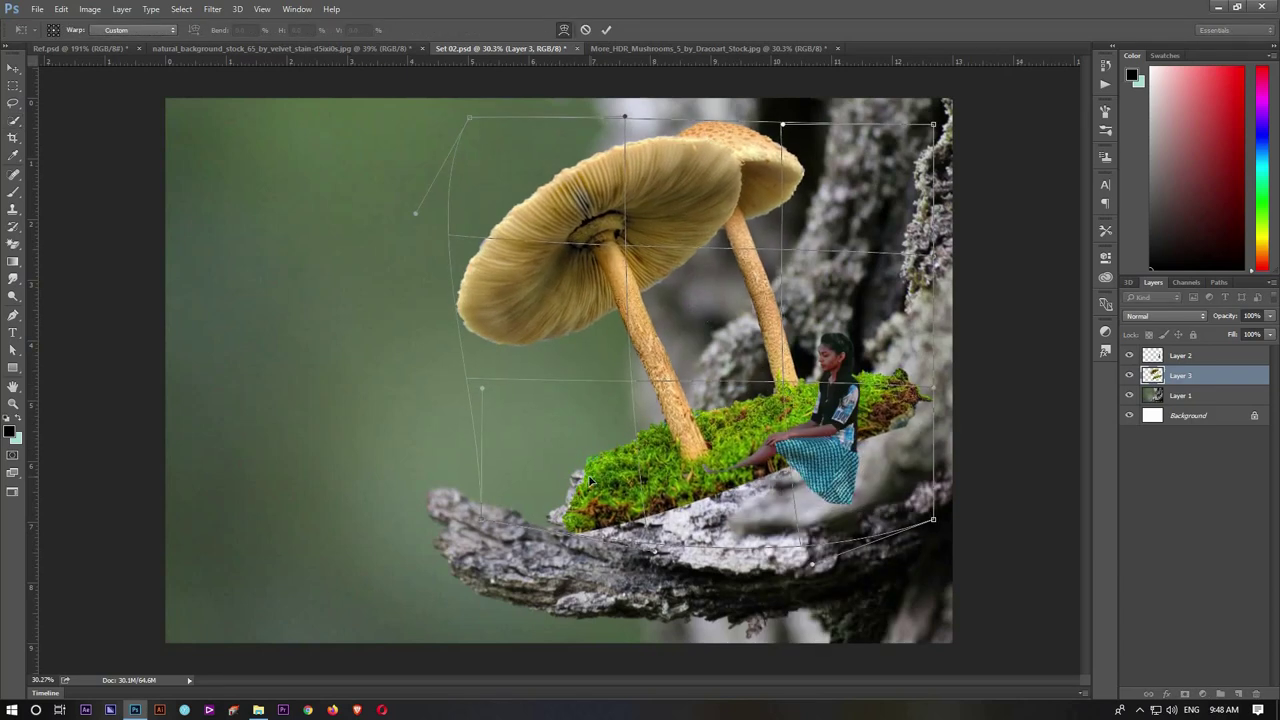
key("Return")
Step: Hide the mushroom and girl layers
key("w")
left_click_drag(1130, 375, 1130, 355)
left_click(1180, 395)
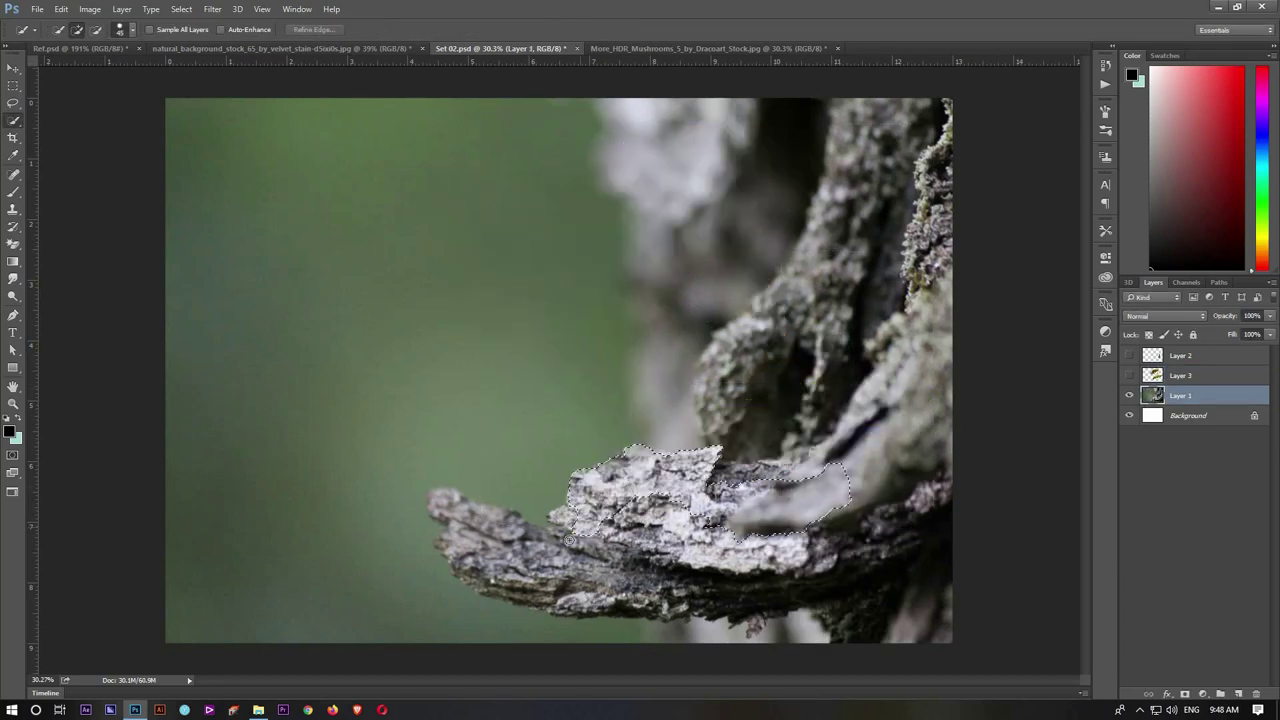
Step: Quick-select the front and right-hand bark, excluding the gap near the crook
left_click_drag(566, 524, 534, 521)
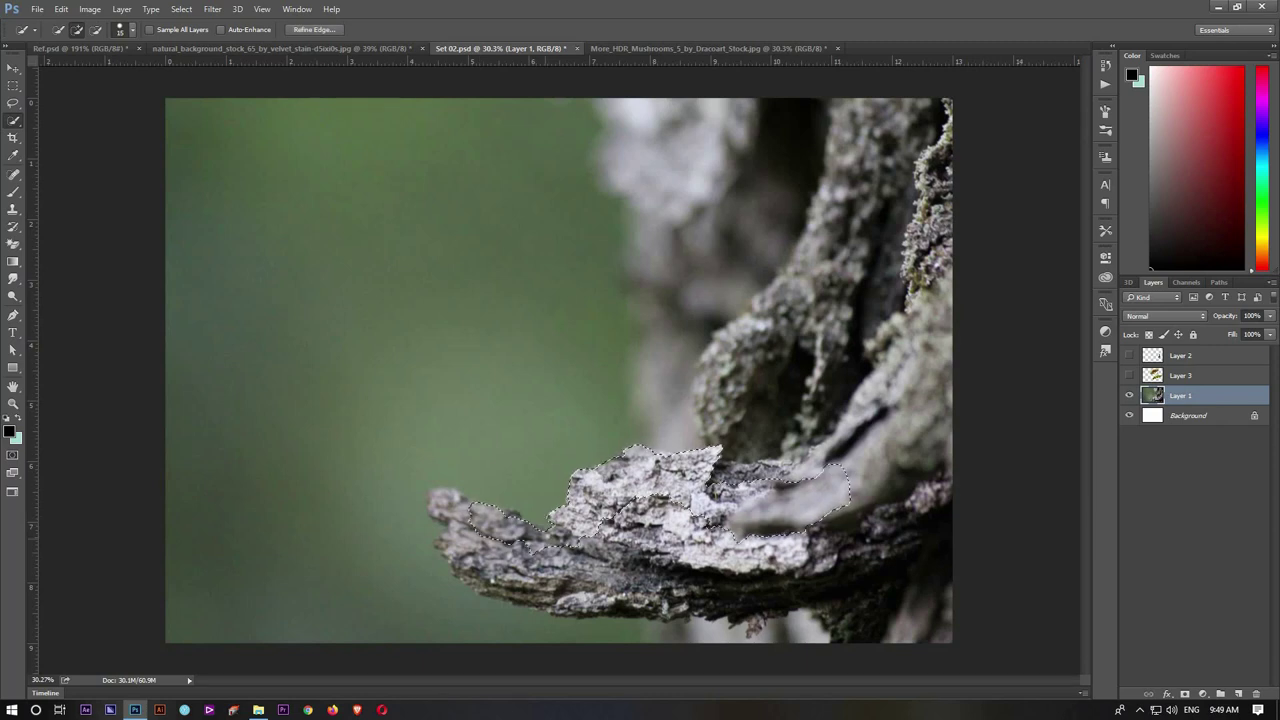
left_click_drag(800, 450, 915, 300)
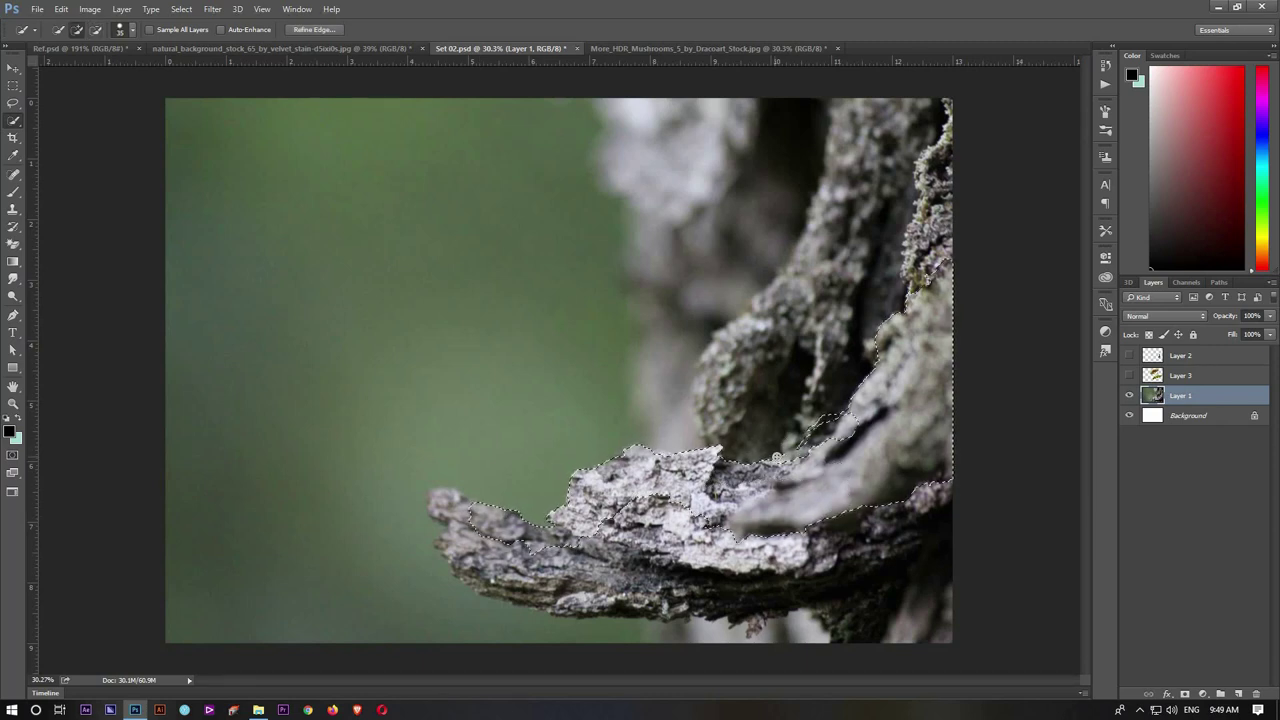
mouse_move(777, 458)
left_mouse_down()
mouse_move(508, 556)
mouse_move(857, 558)
left_mouse_up()
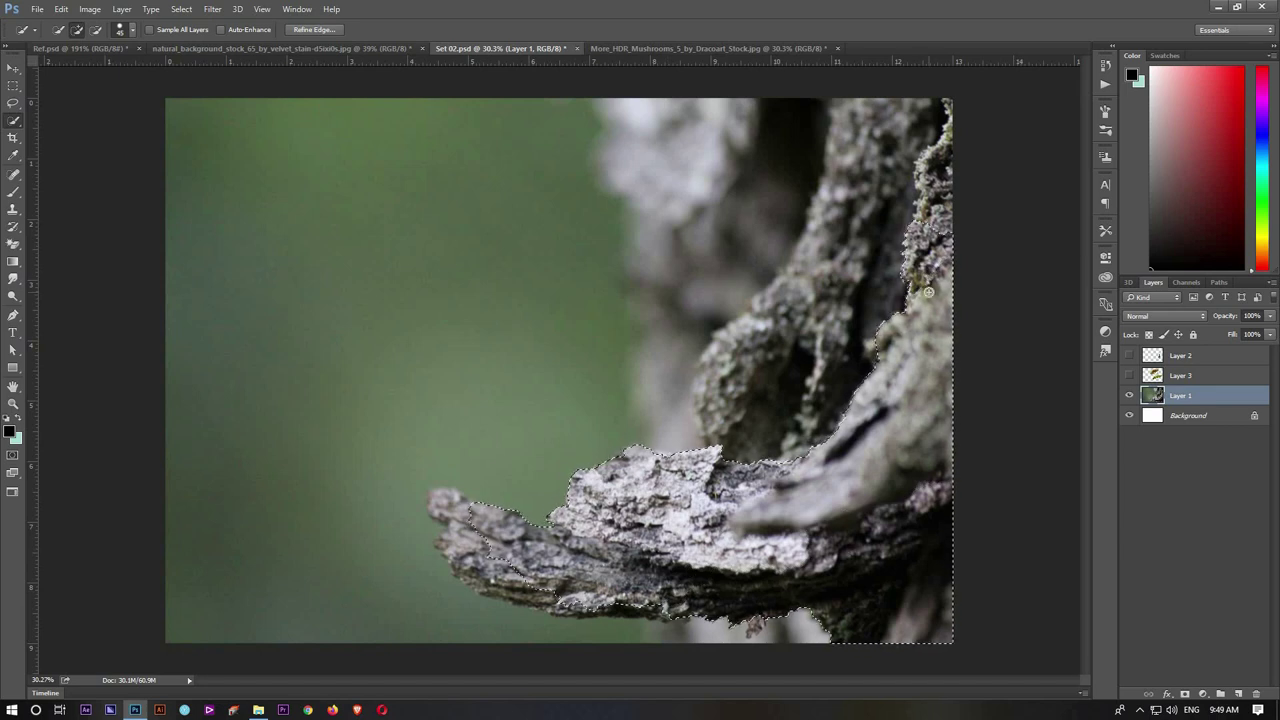
Step: Fill the bark outline black on a new layer, deselect, and hide that layer
key("ctrl+shift+alt+n")
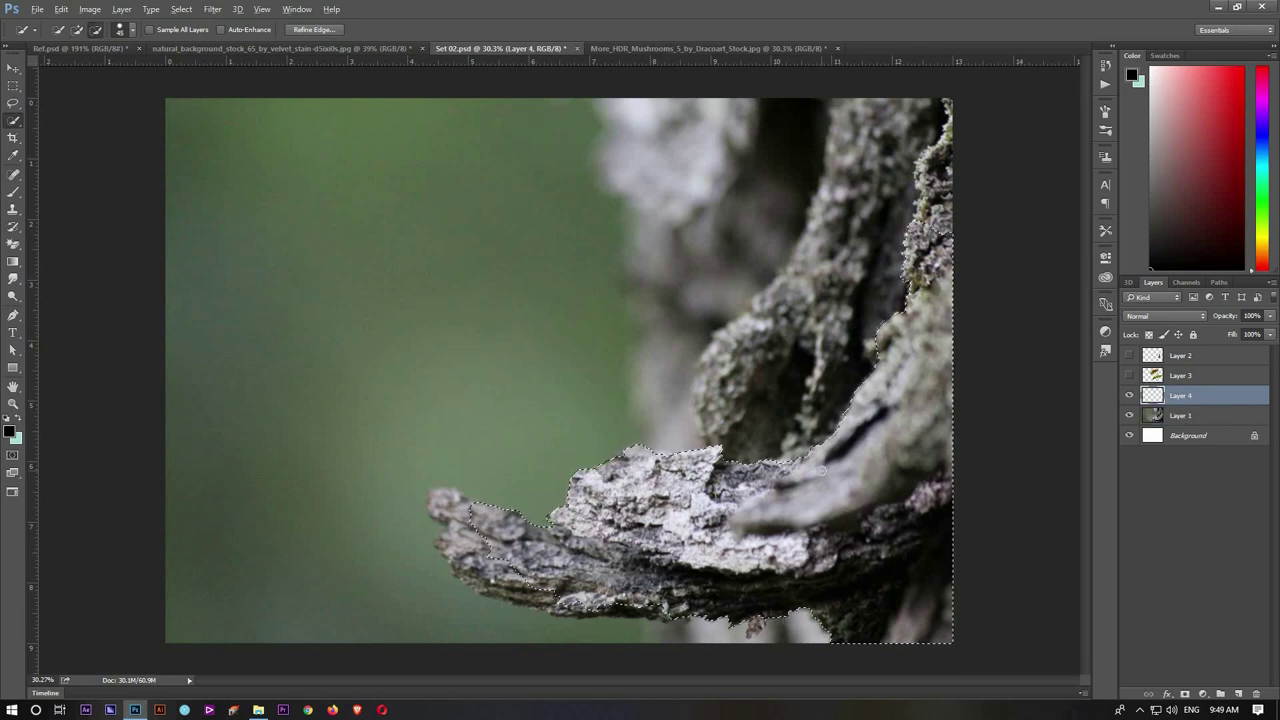
key("alt+BackSpace")
key("ctrl+d")
left_click(1129, 395)
key("alt+bracketright")
Step: Show the mushrooms, add a mask, and fill the bark area black on it
left_click(1129, 375)
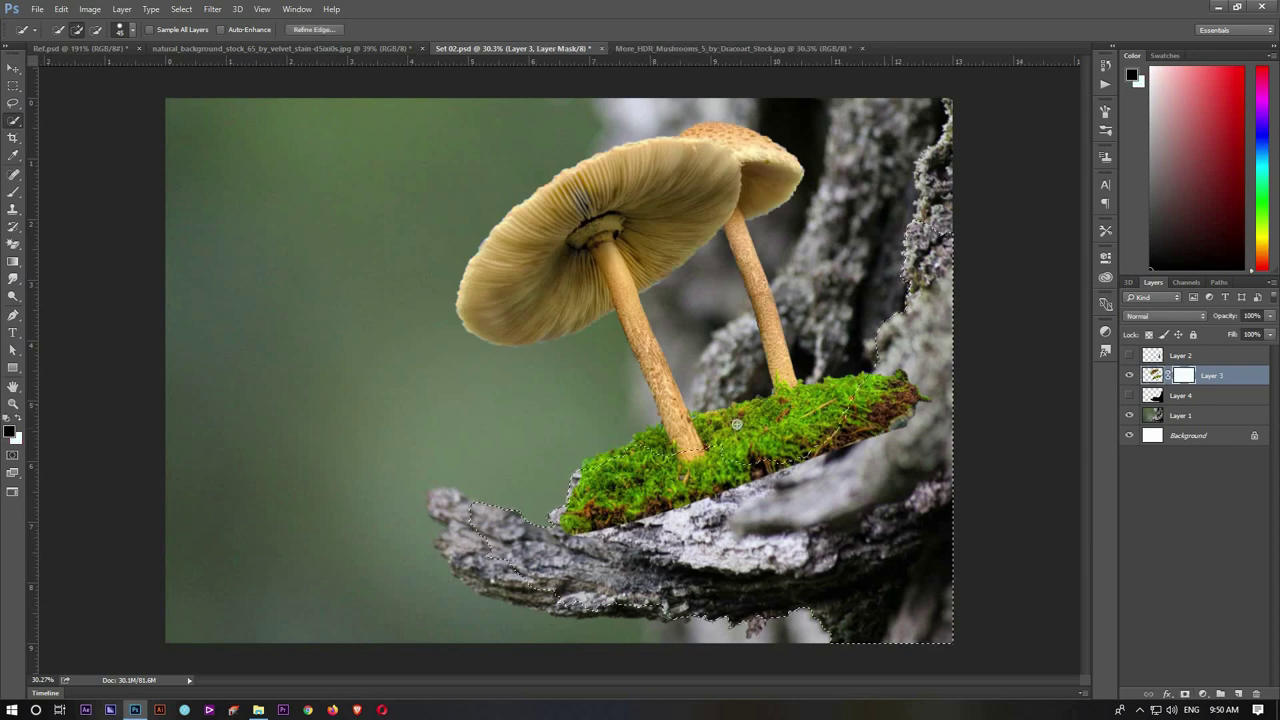
key("b")
left_click(1152, 395, "ctrl")
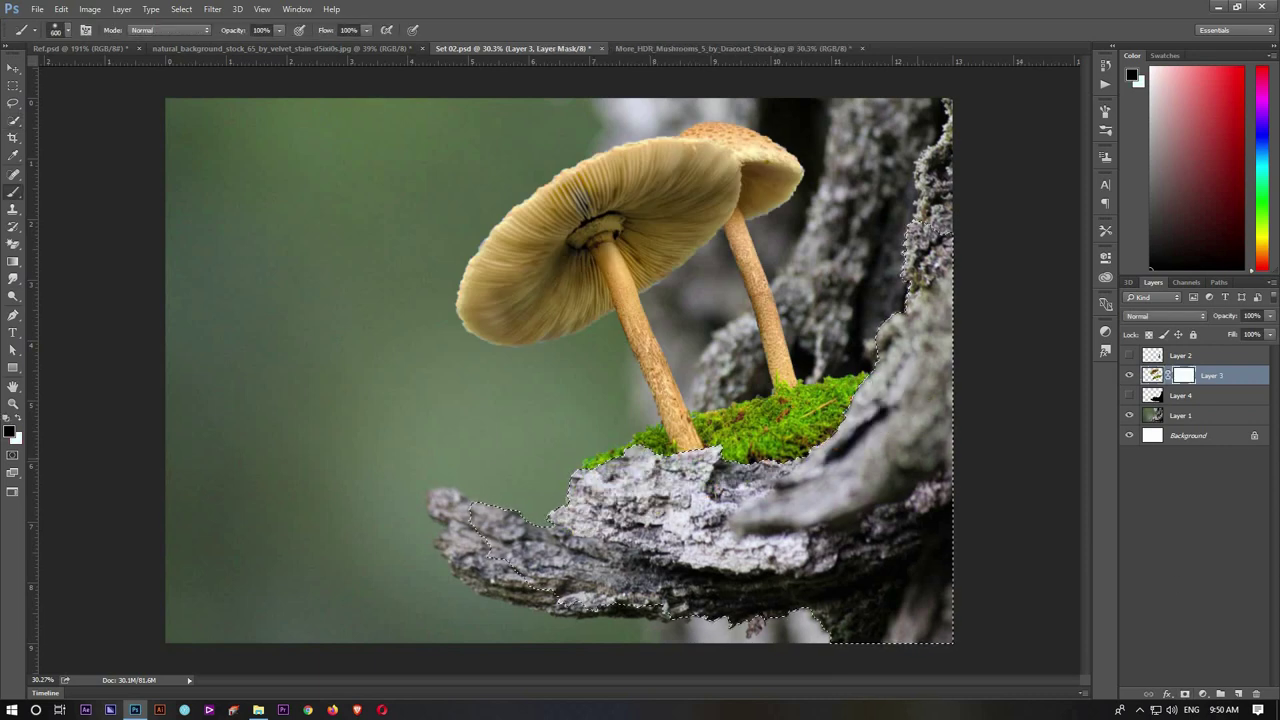
key("alt+BackSpace")
key("ctrl+d")
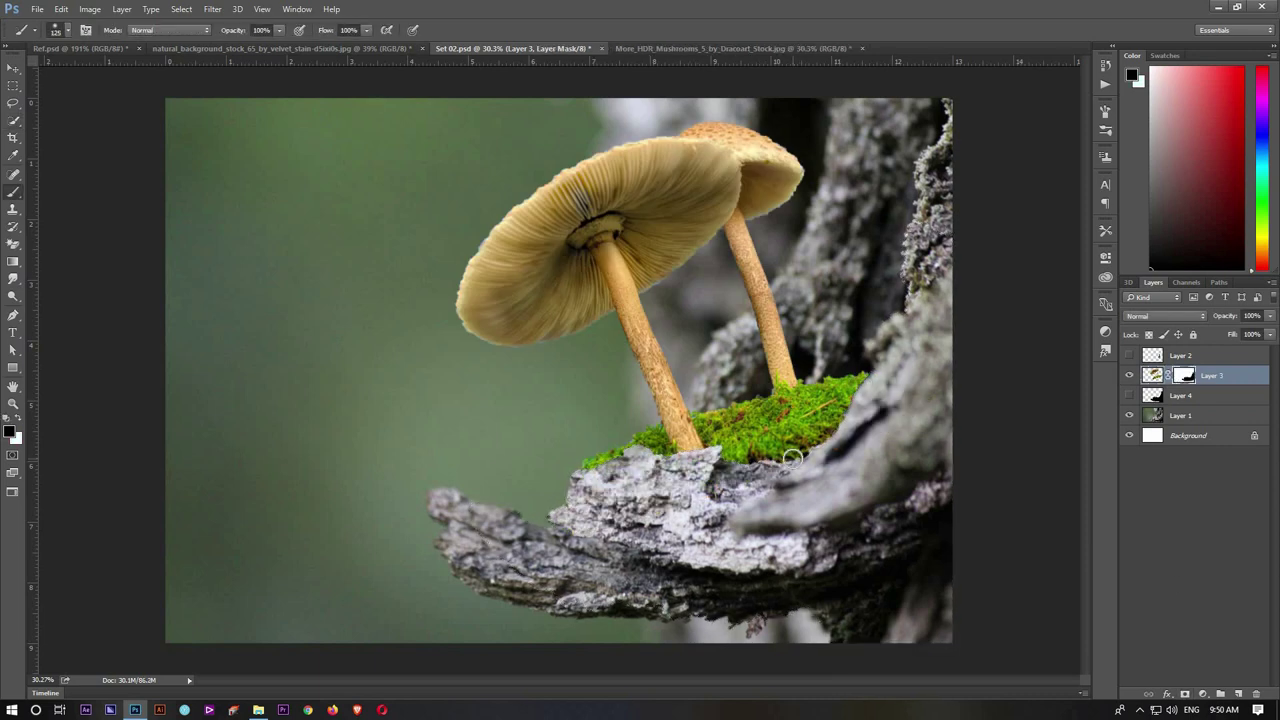
Step: Add empty Layer 5 and paint white on the mushroom mask to restore moss at left
key("ctrl+shift+alt+n")
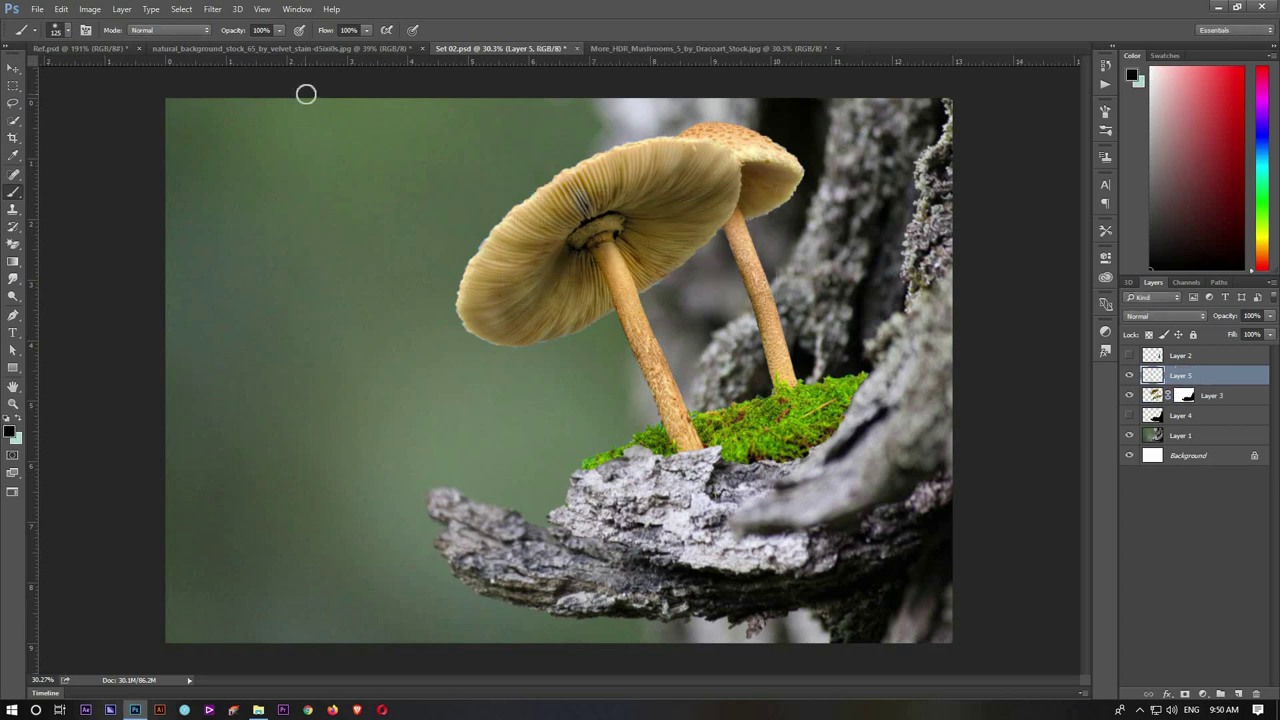
key("s")
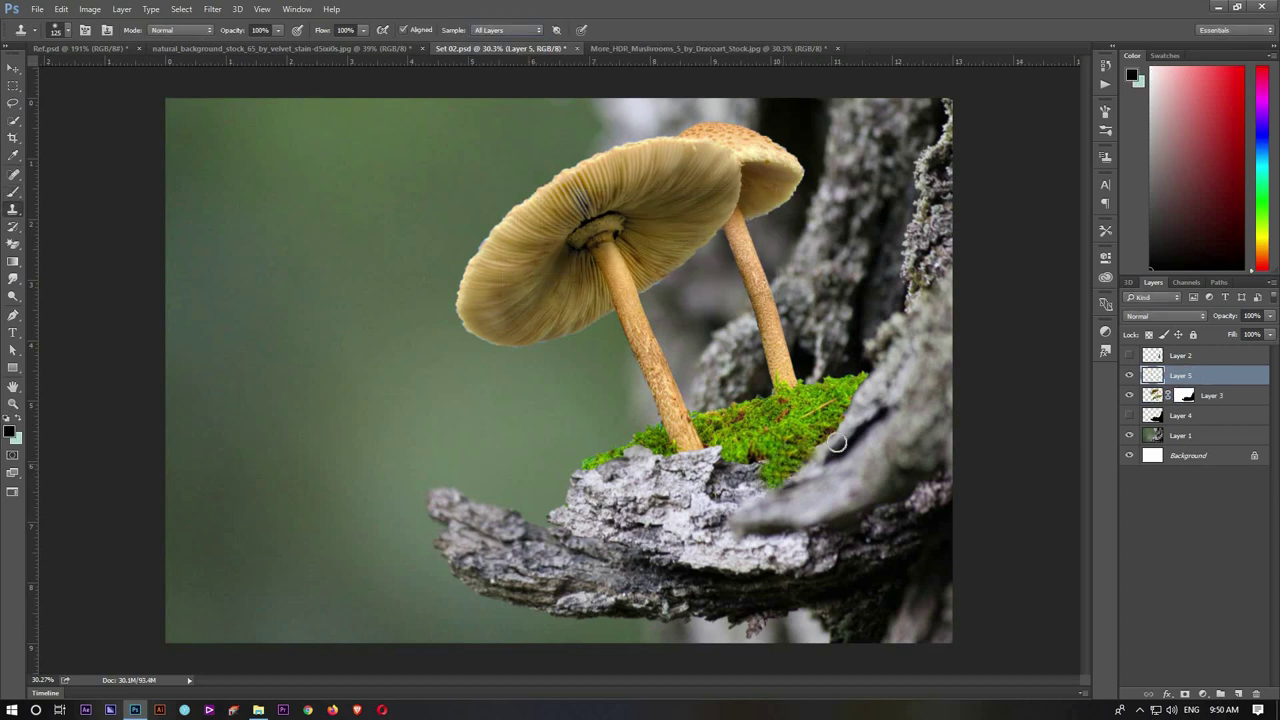
left_click(1183, 395)
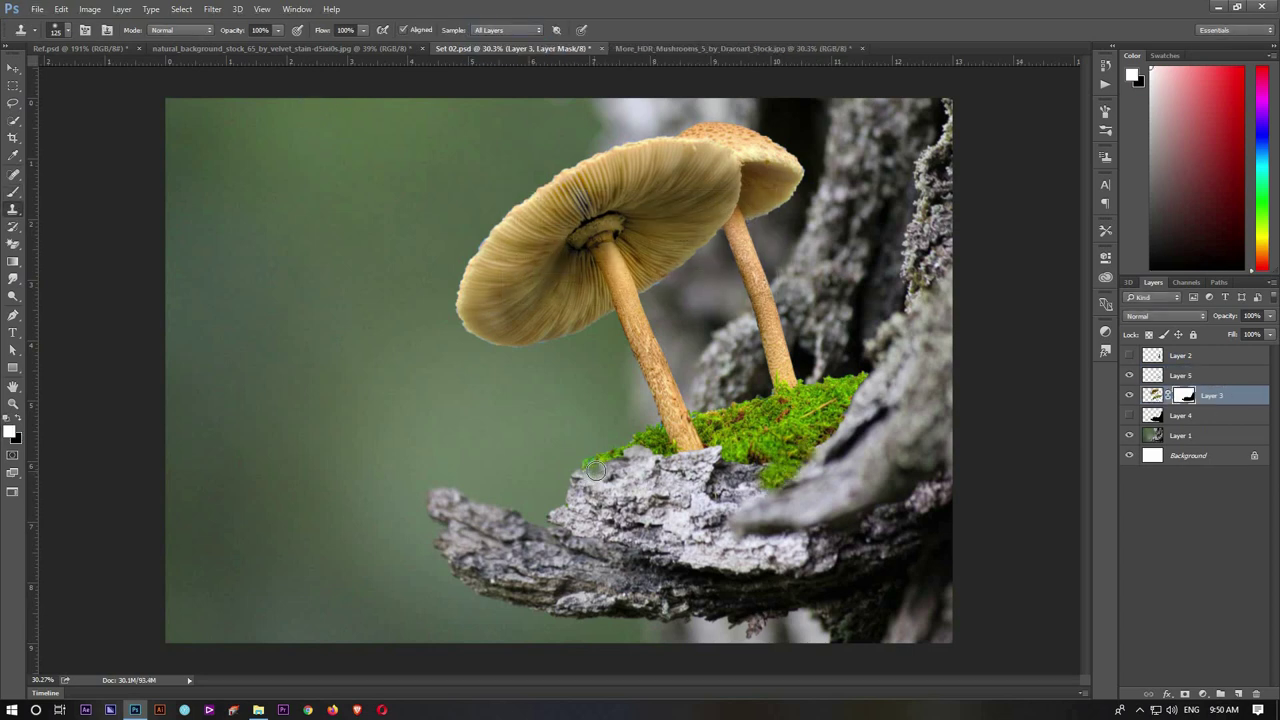
key("b")
key("x")
left_click_drag(592, 472, 610, 467)
right_click(622, 483)
left_click(620, 467)
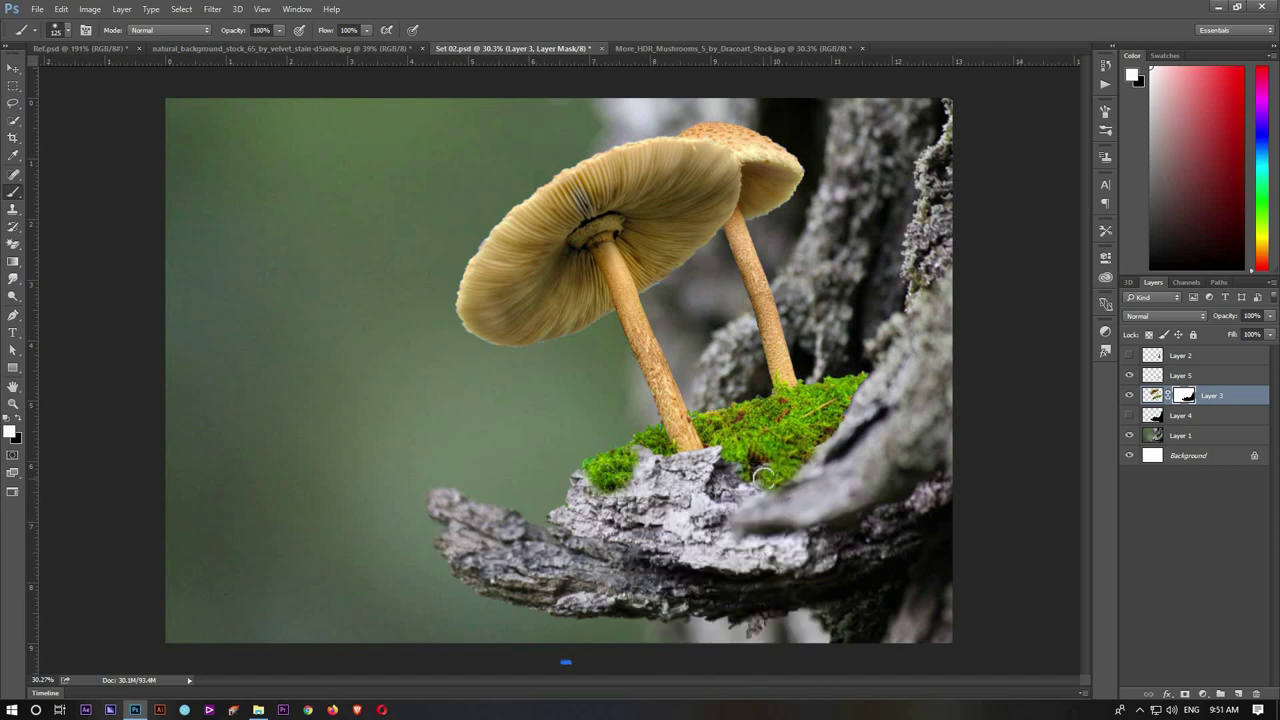
key("w")
left_click(1152, 395, "ctrl")
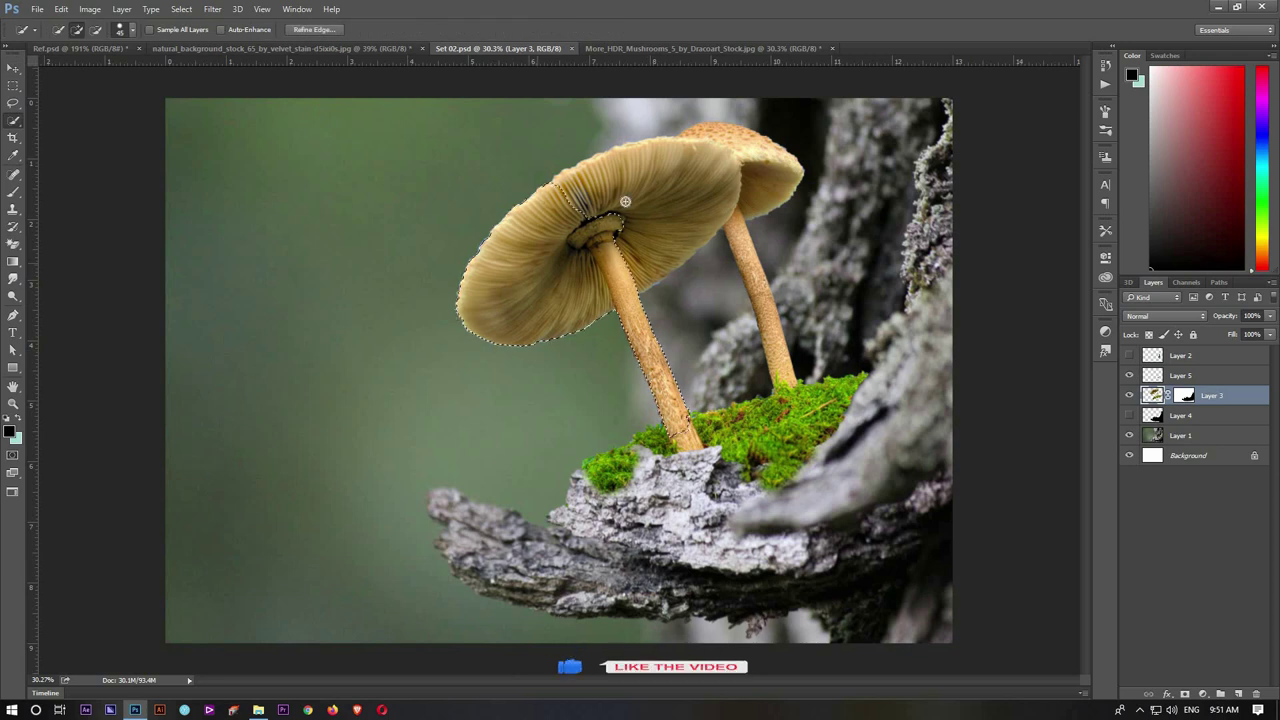
Step: Copy both mushrooms to a new layer, desaturate them, and colorize them teal
left_click_drag(625, 201, 645, 380)
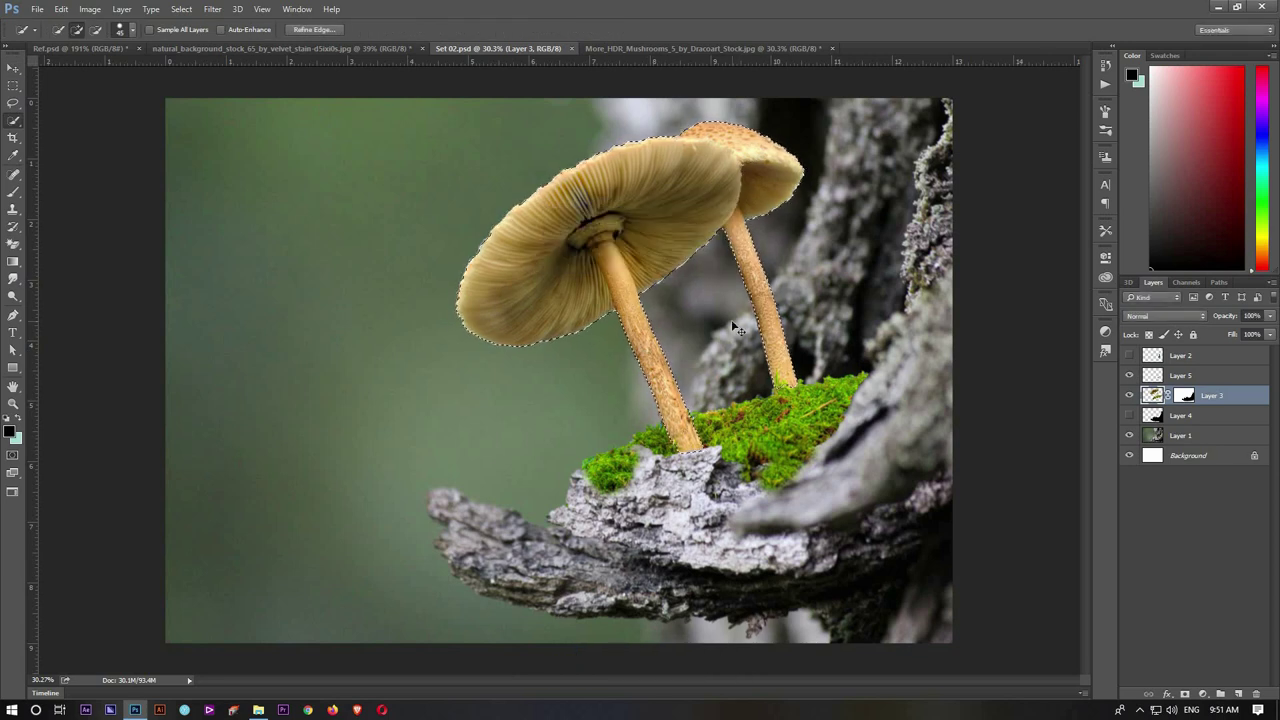
key("ctrl+j")
key("ctrl+shift+u")
key("ctrl+u")
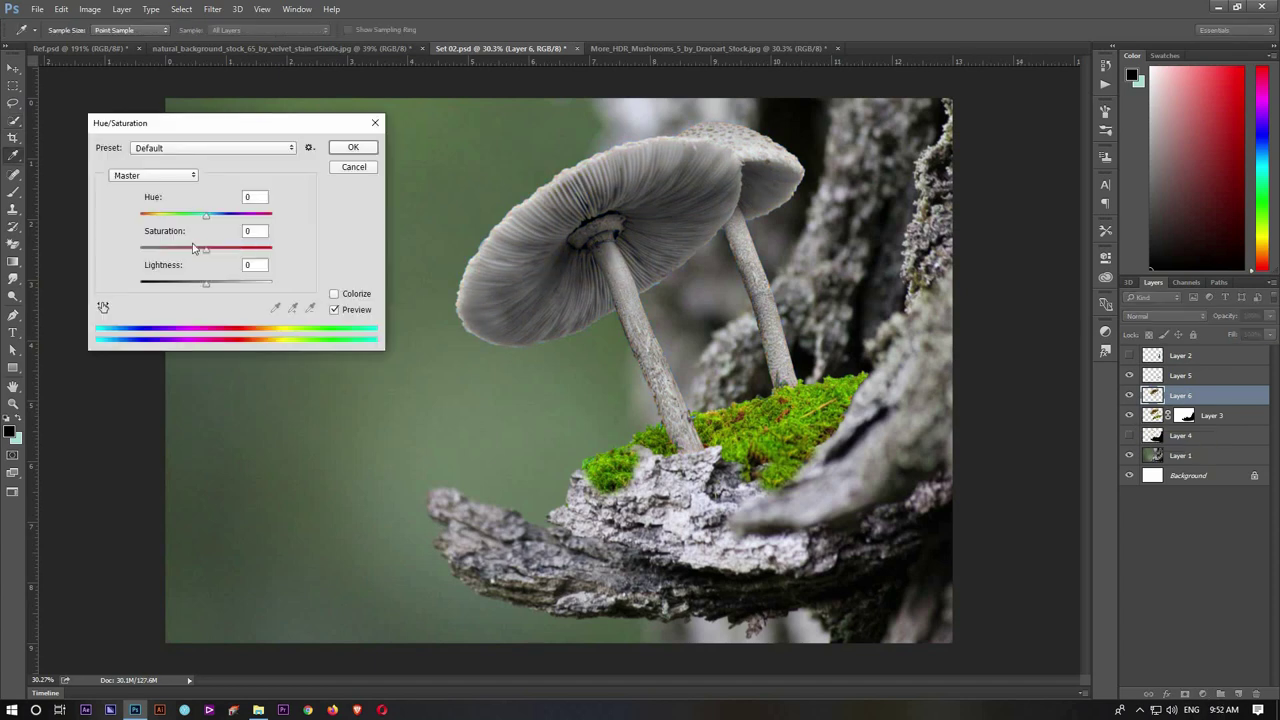
left_click(334, 293)
key("Return")
Step: Give the teal mushrooms a wider light cyan Inner Glow with lower range and an Outer Glow
double_click(1230, 395)
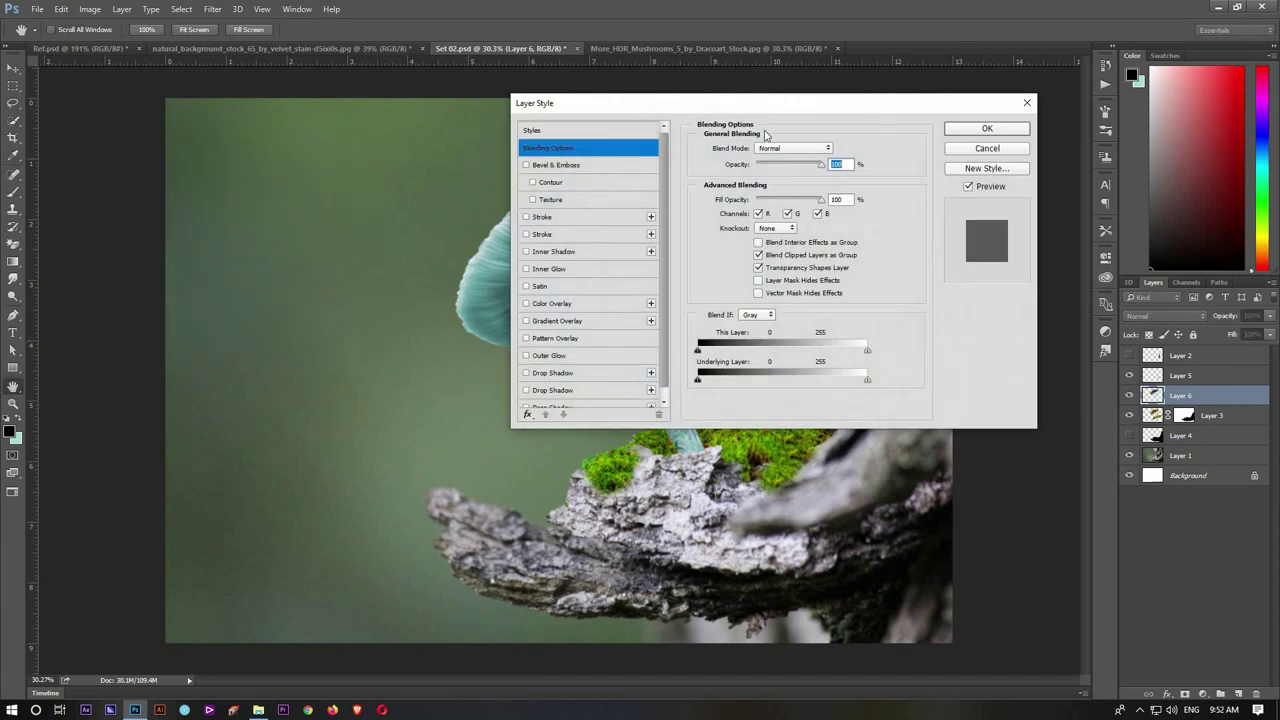
left_click_drag(700, 96, 186, 115)
left_click(40, 281)
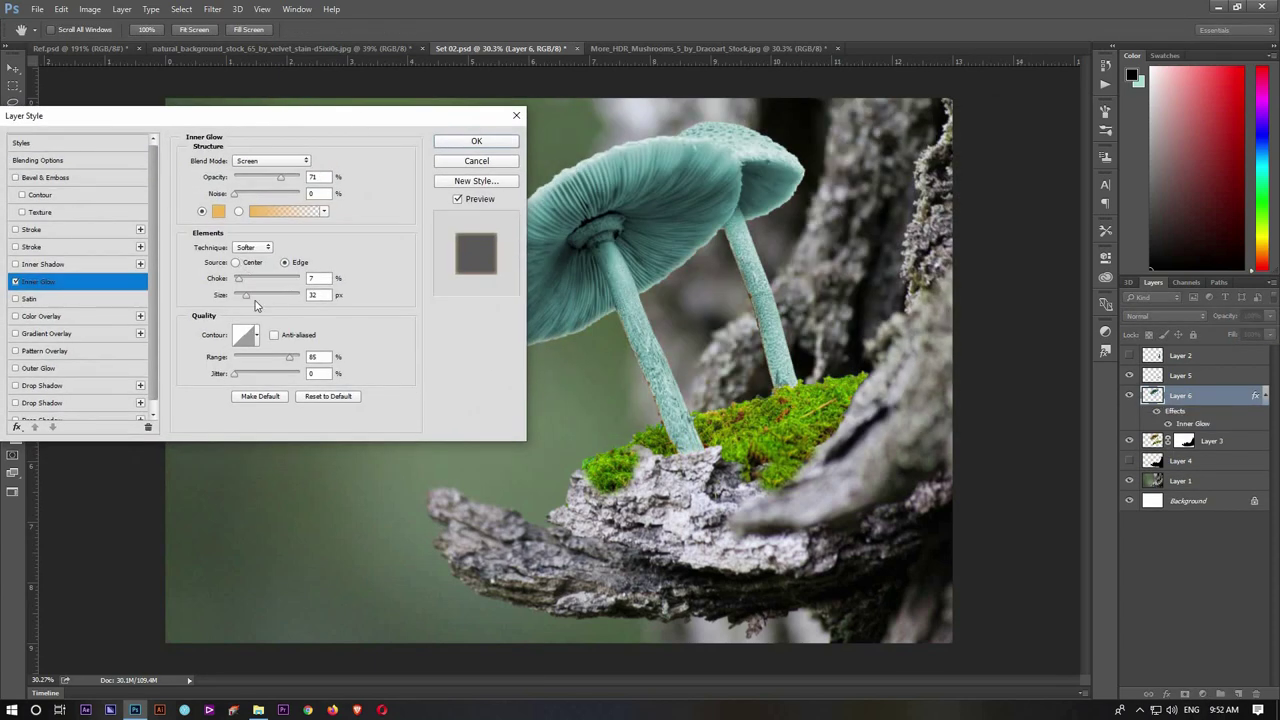
left_click(218, 211)
left_click(1100, 195)
left_click(985, 92)
left_click(1223, 87)
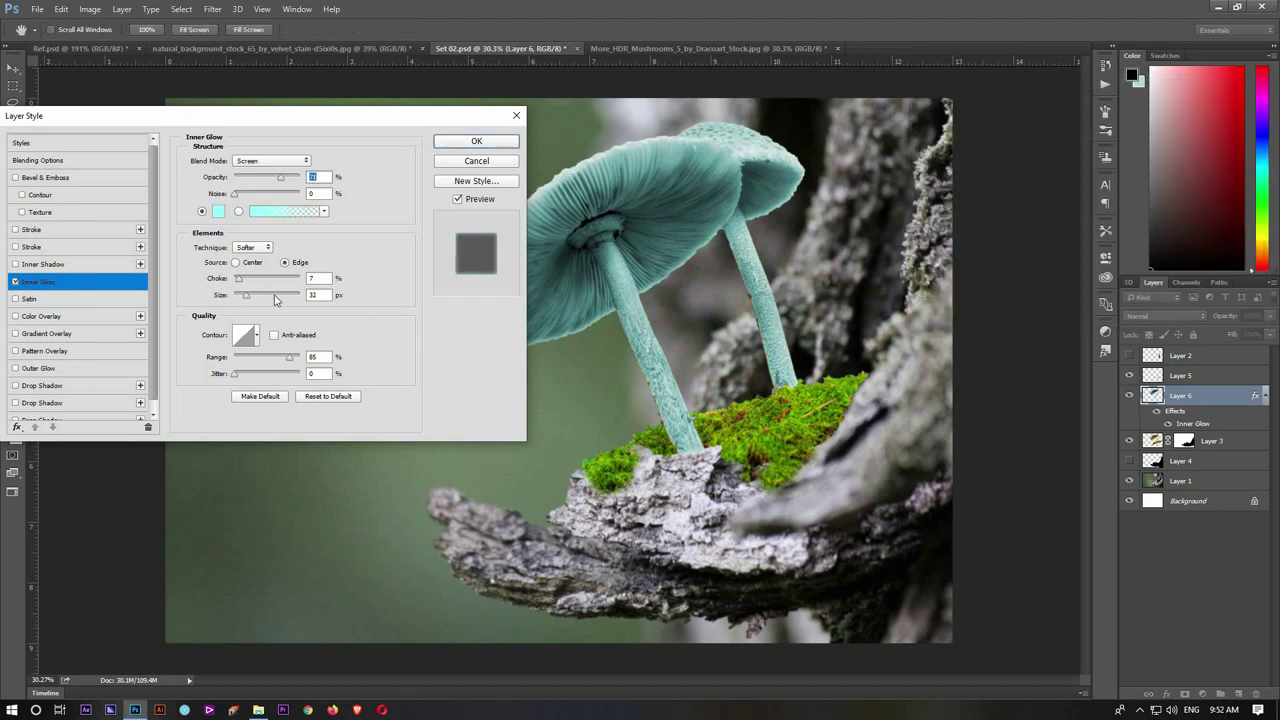
left_click_drag(277, 296, 291, 304)
left_click_drag(289, 357, 282, 362)
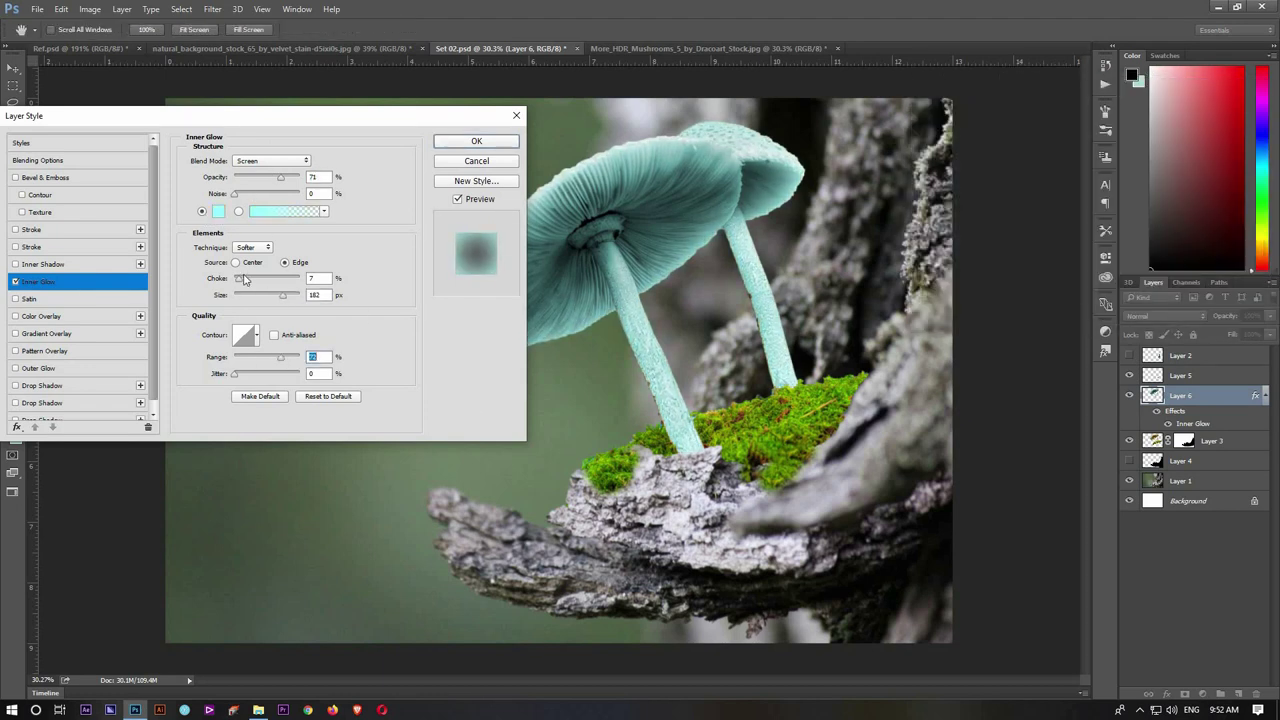
left_click(38, 368)
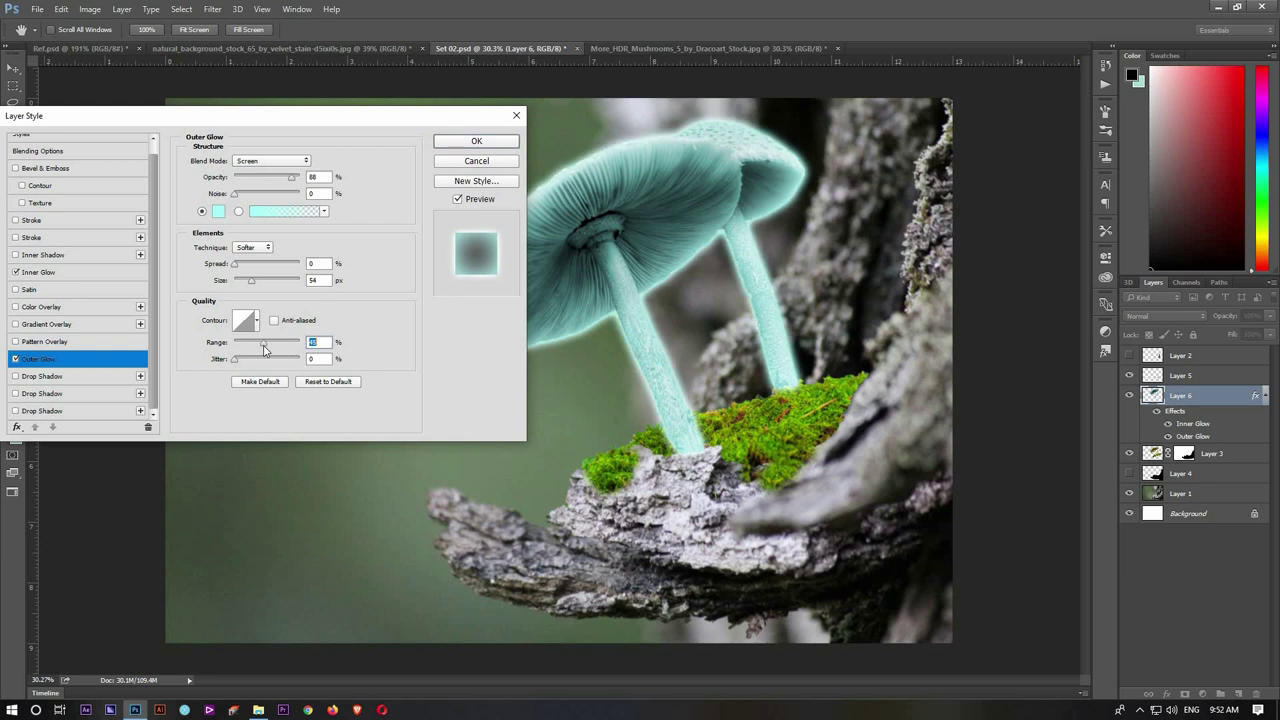
left_click(477, 141)
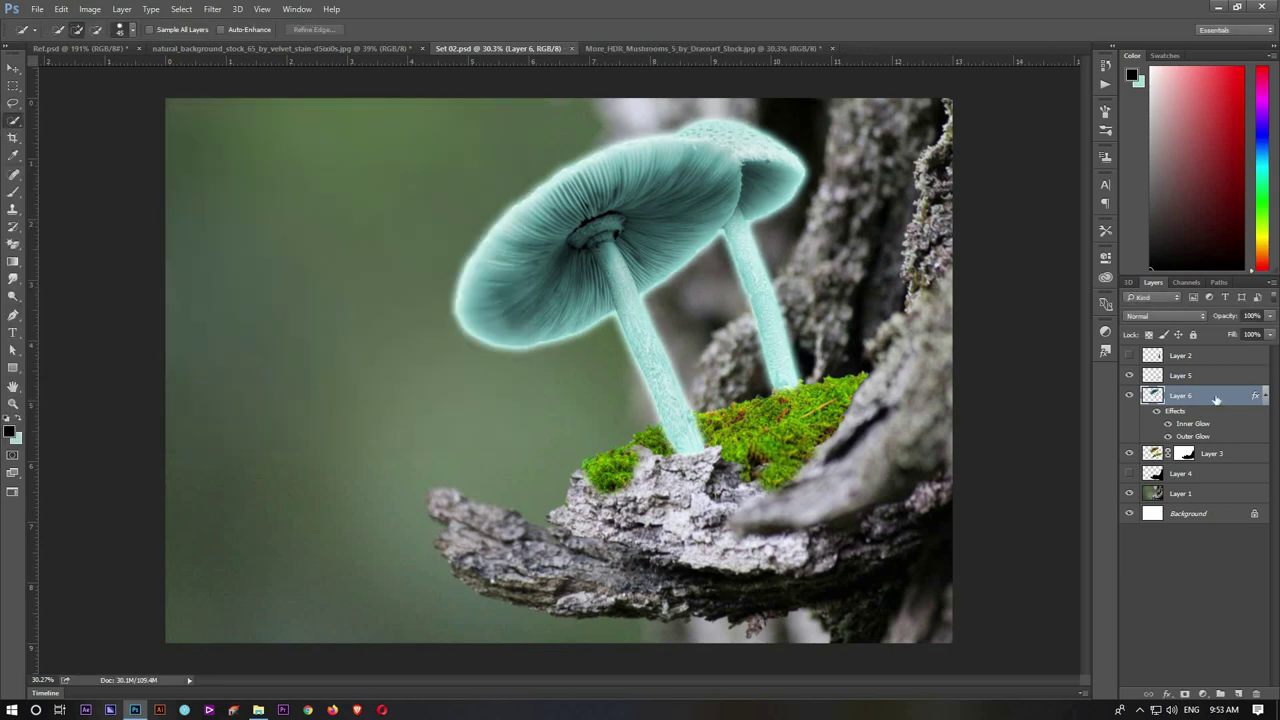
Step: On a new Overlay layer, paint black shading under the mushroom caps
key("ctrl+shift+alt+n")
key("b")
left_click(1165, 315)
left_click(1160, 440)
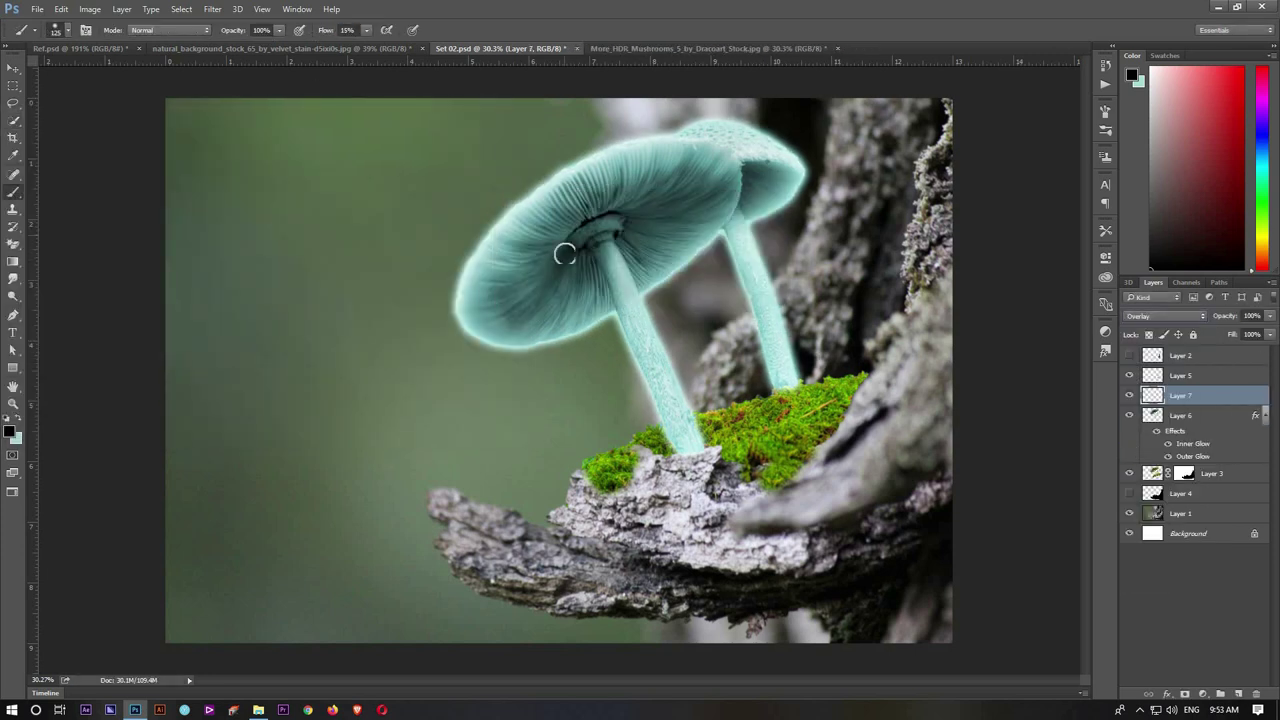
key("bracketright")
key("bracketright")
key("bracketright")
mouse_move(590, 217)
left_mouse_down()
mouse_move(557, 271)
mouse_move(669, 191)
mouse_move(560, 296)
left_mouse_up()
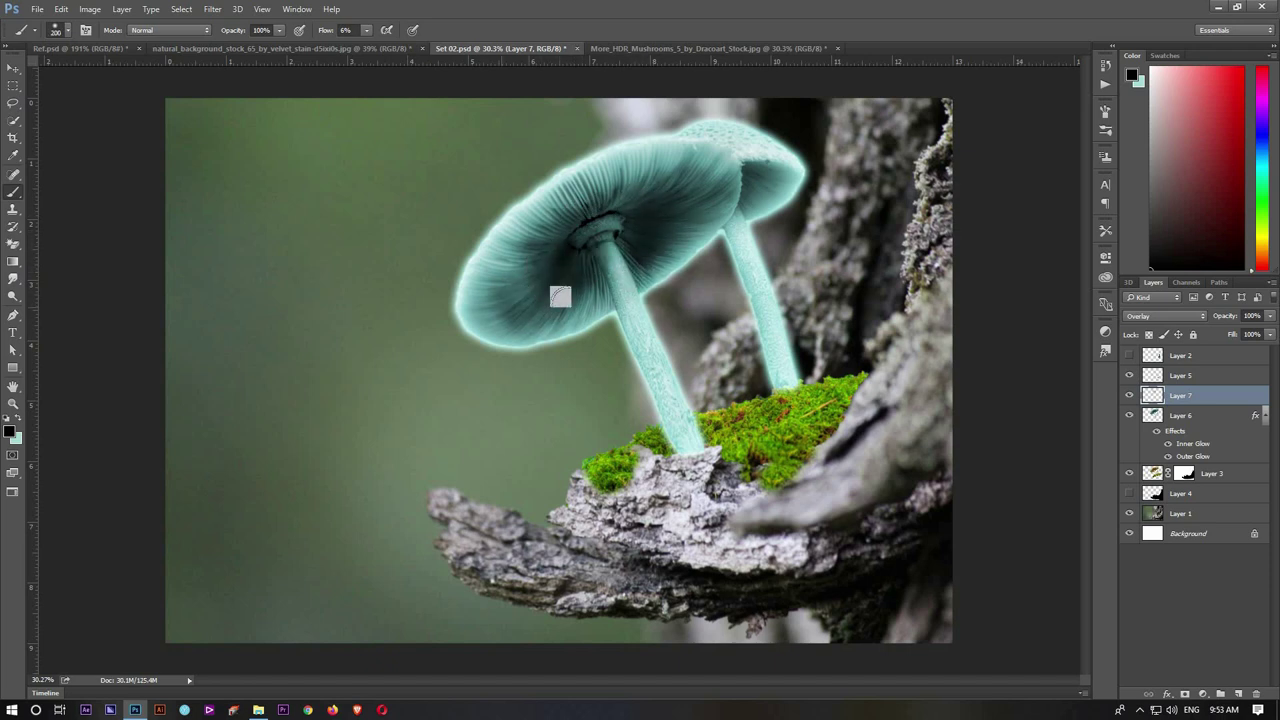
left_click_drag(752, 196, 766, 210)
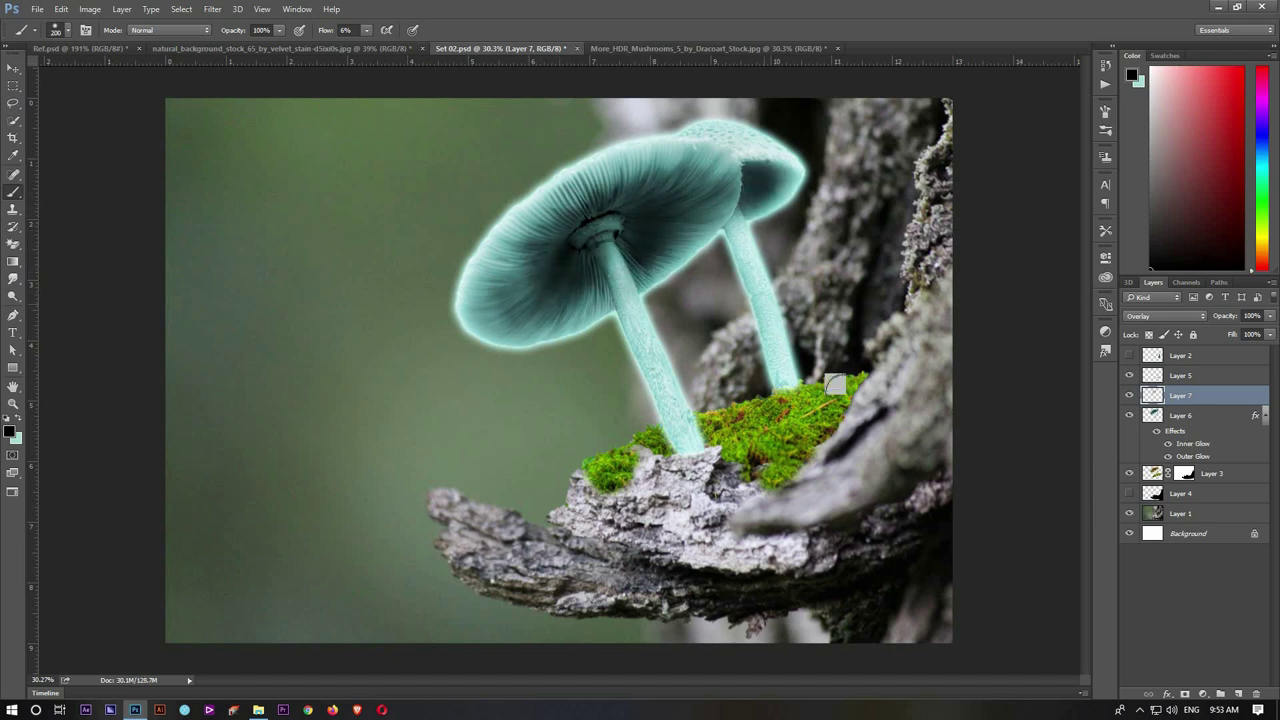
Step: Show the girl, enlarge her onto the ledge beside the mushrooms, and mask her layer
left_click(1129, 355)
left_click(1180, 355)
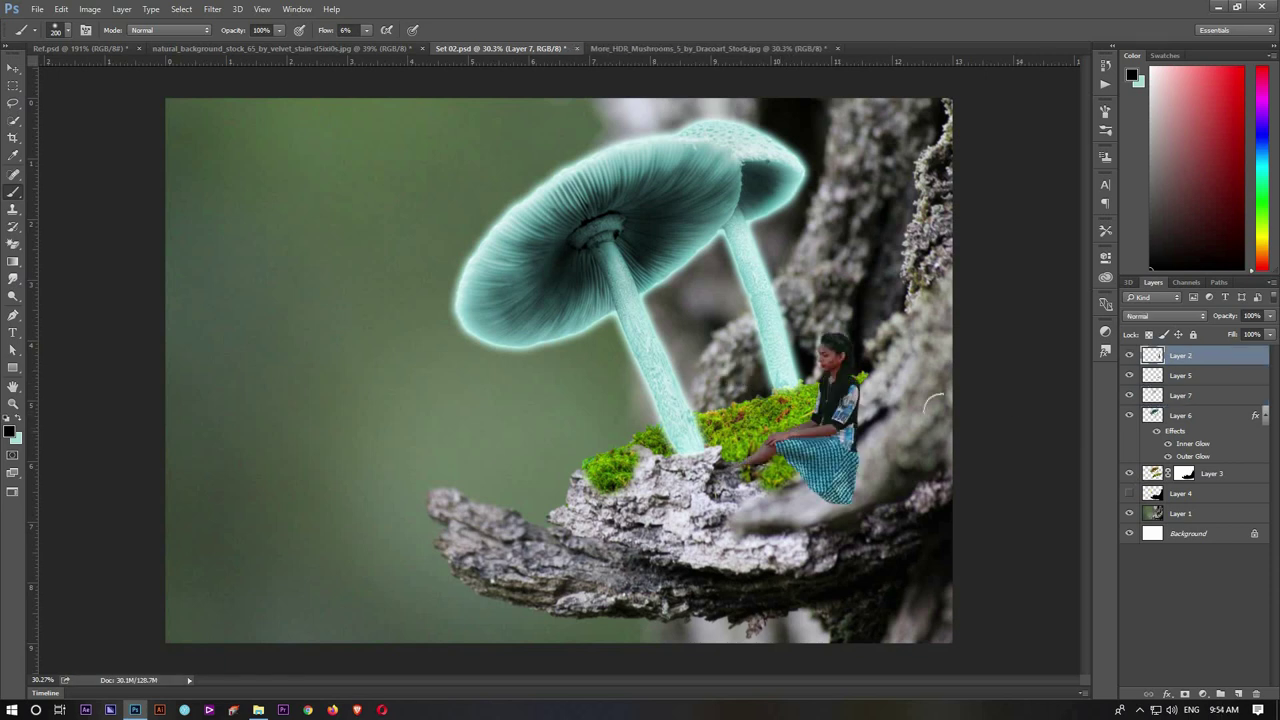
key("ctrl+t")
mouse_move(780, 325)
left_mouse_down()
mouse_move(617, 323)
mouse_move(630, 327)
left_mouse_up()
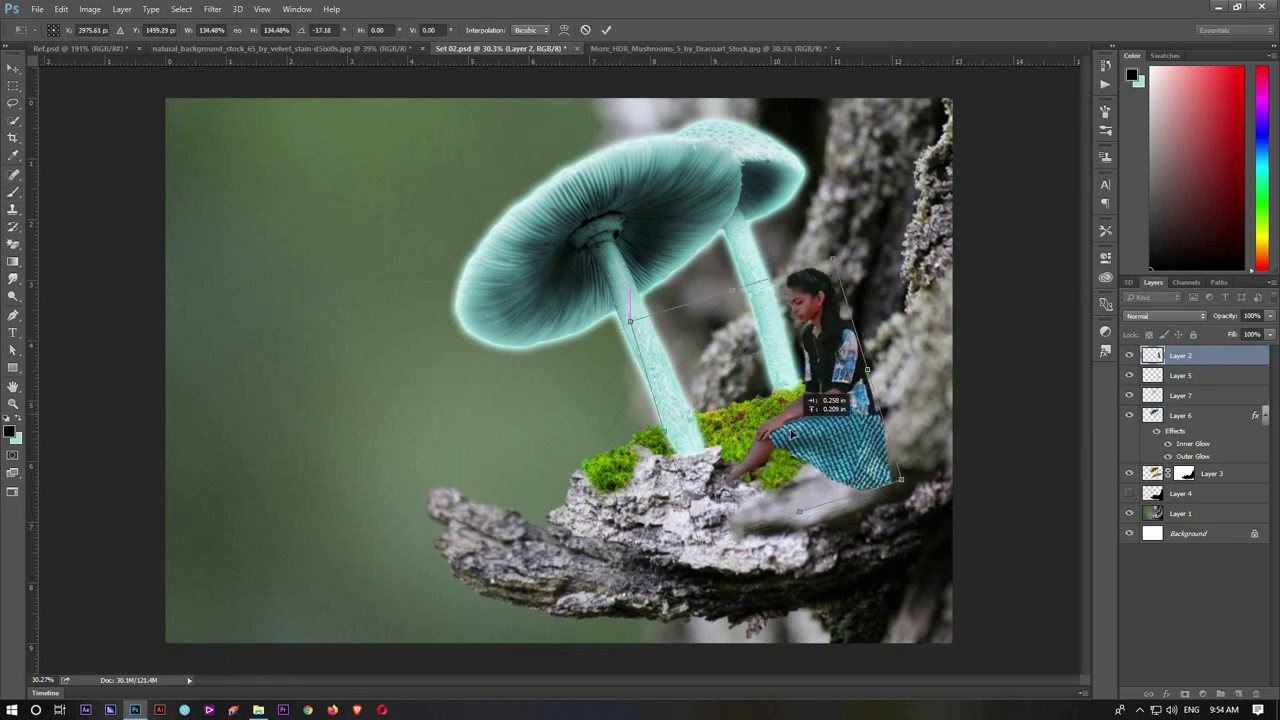
left_click_drag(830, 478, 827, 450)
key("Return")
key("b")
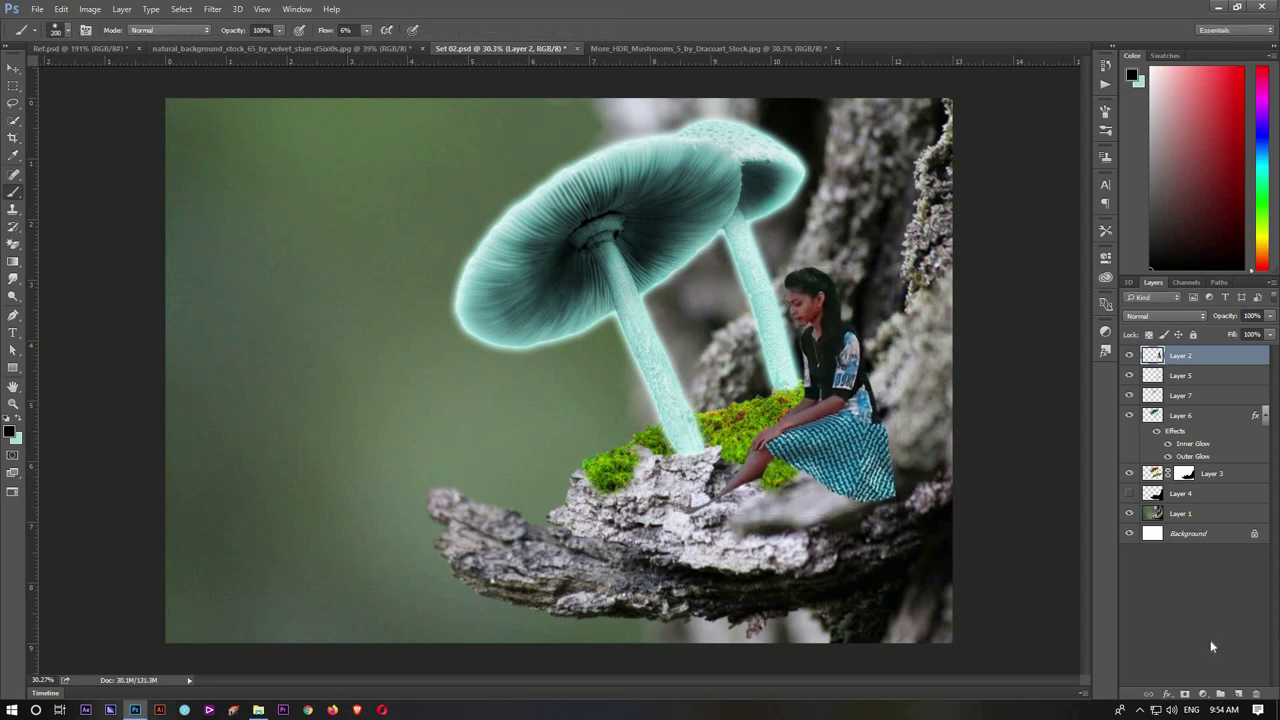
left_click(1185, 693)
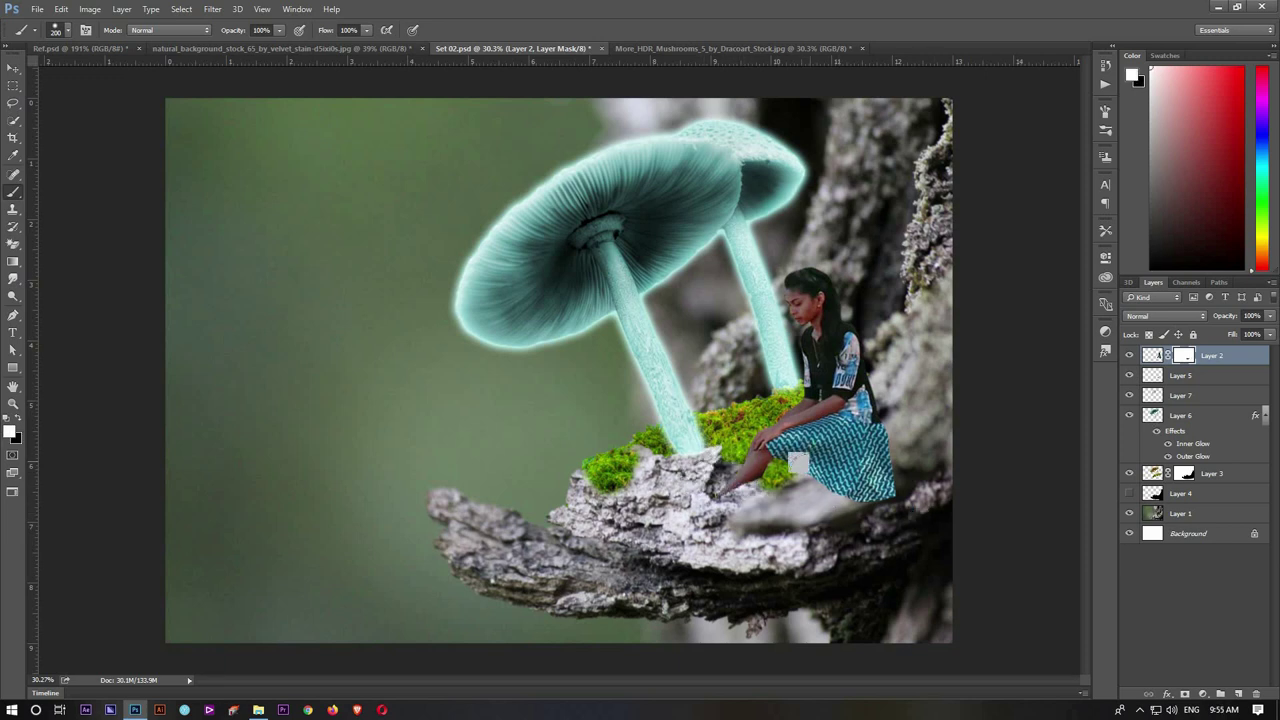
left_click(1180, 375)
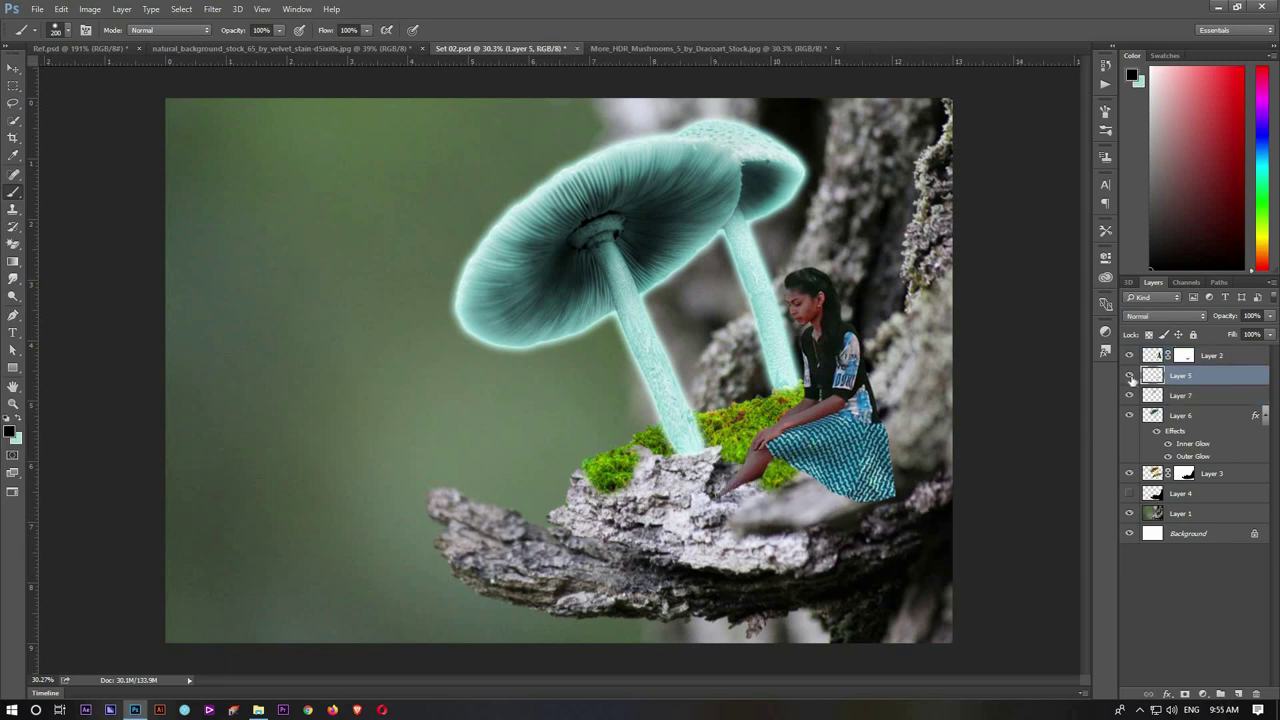
Step: Load a Clone Stamp brush library, move Layer 5 above the girl, and add a top layer
left_click(760, 466, "alt")
key("s")
right_click(757, 463)
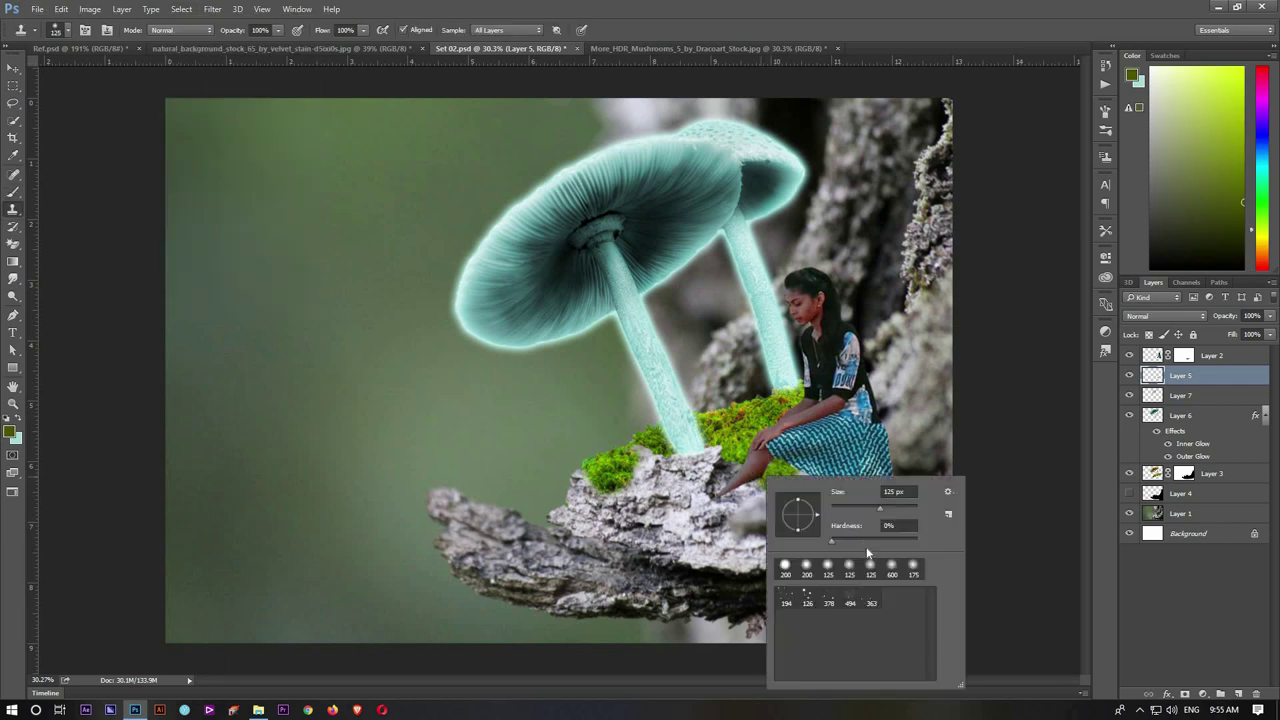
left_click(951, 487)
left_click(600, 604)
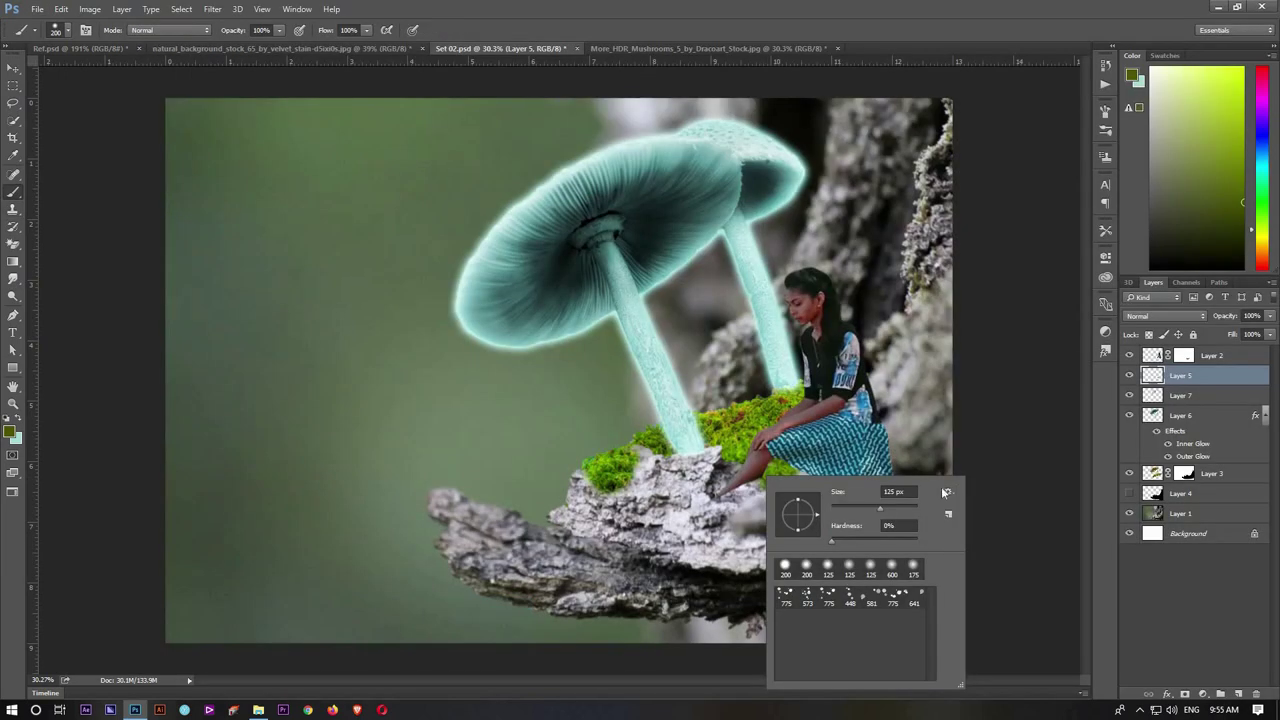
left_click(755, 485)
key("s")
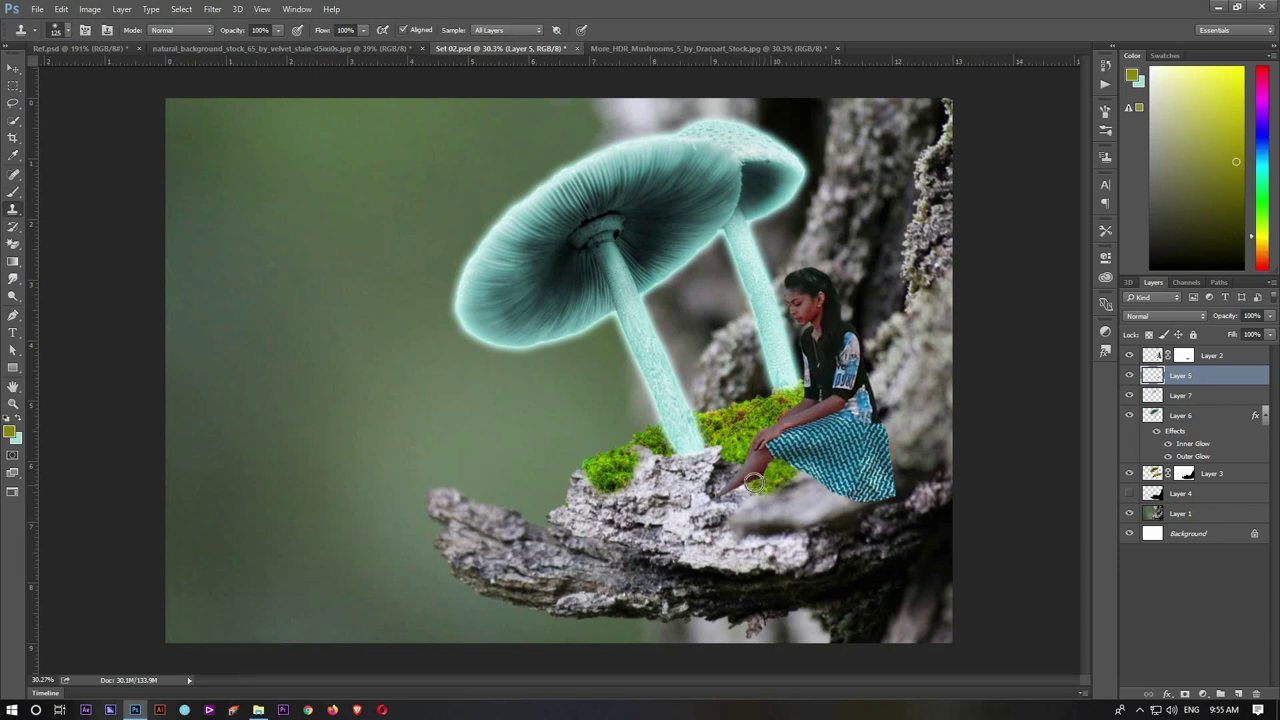
left_click_drag(1193, 345, 1193, 347)
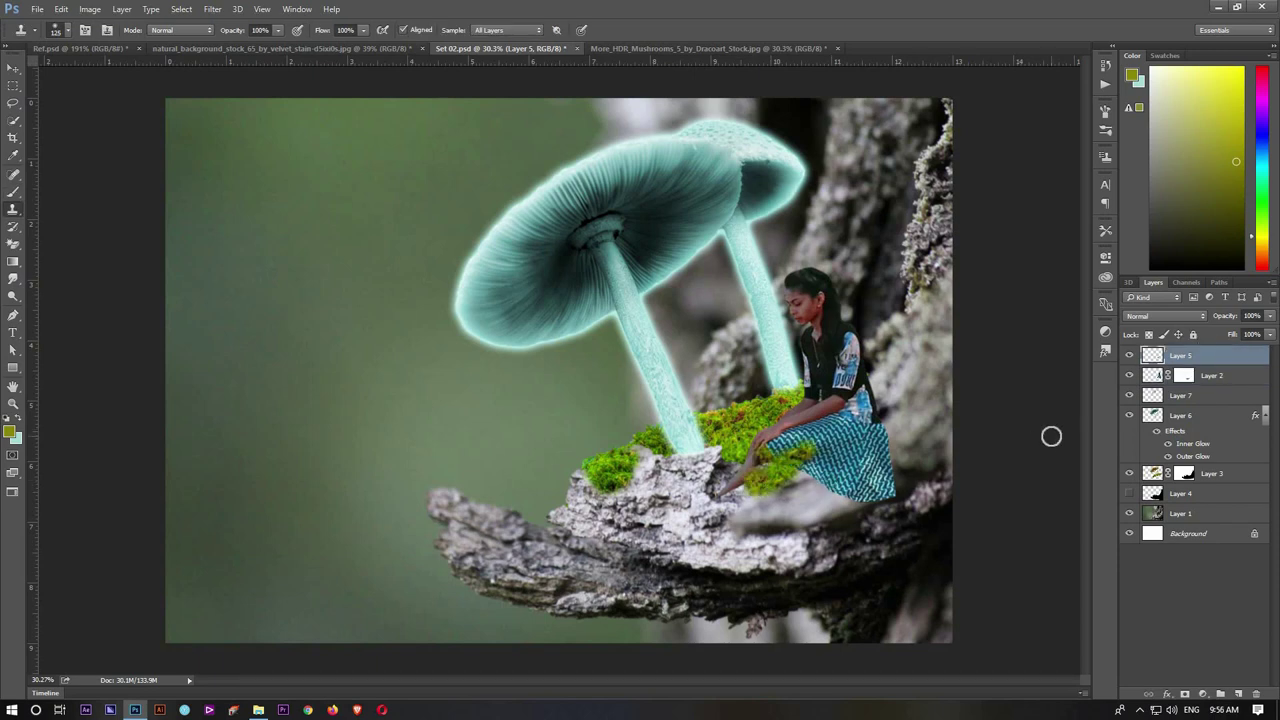
key("ctrl+shift+alt+n")
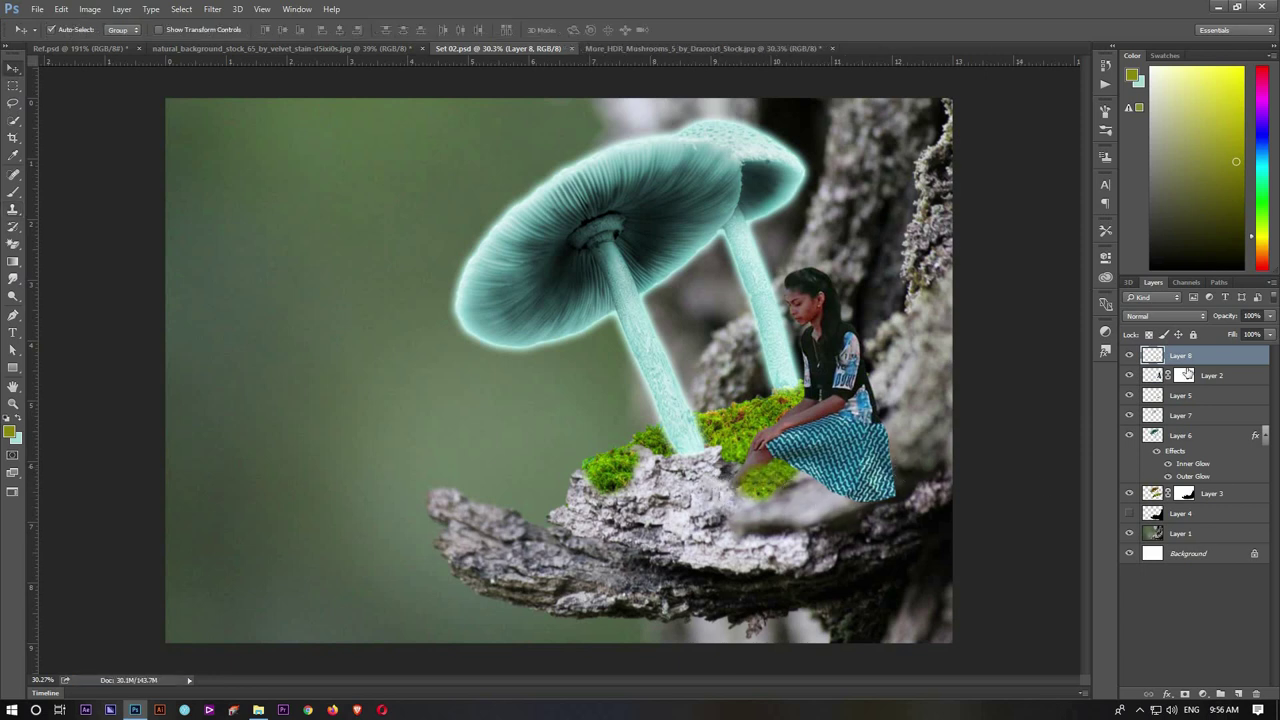
Step: Add a Drop Shadow layer style to the girl
double_click(1230, 375)
left_click(62, 393)
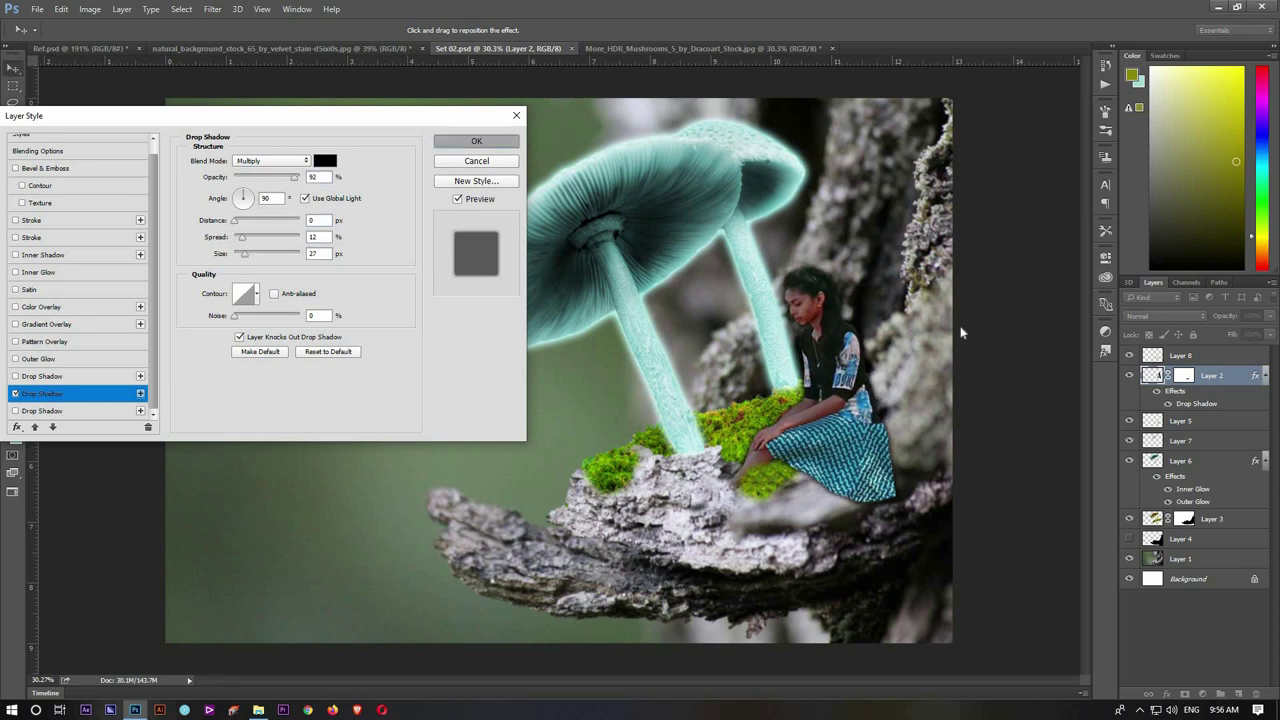
left_click(476, 141)
Step: Split the drop shadow onto its own layer and give it a mask for painting
right_click(1196, 403)
left_click(1161, 365)
left_click(583, 263)
left_click(1202, 693)
key("b")
right_click(612, 368)
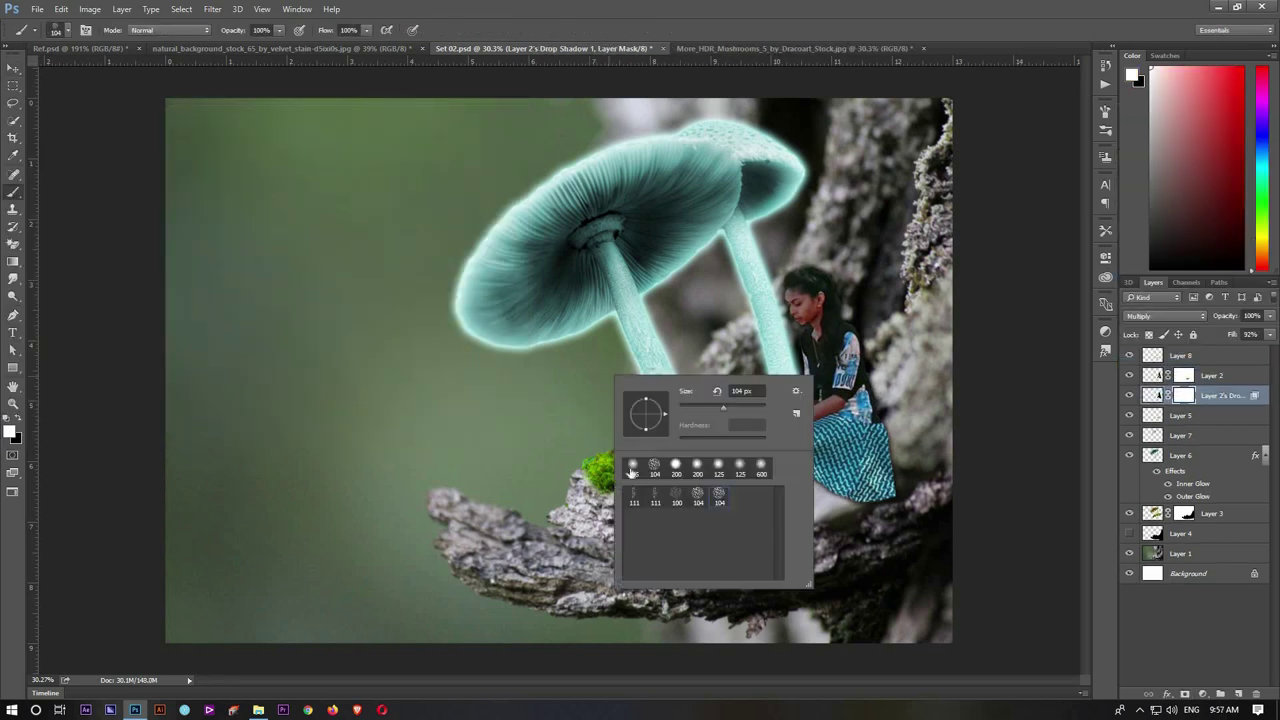
key("Escape")
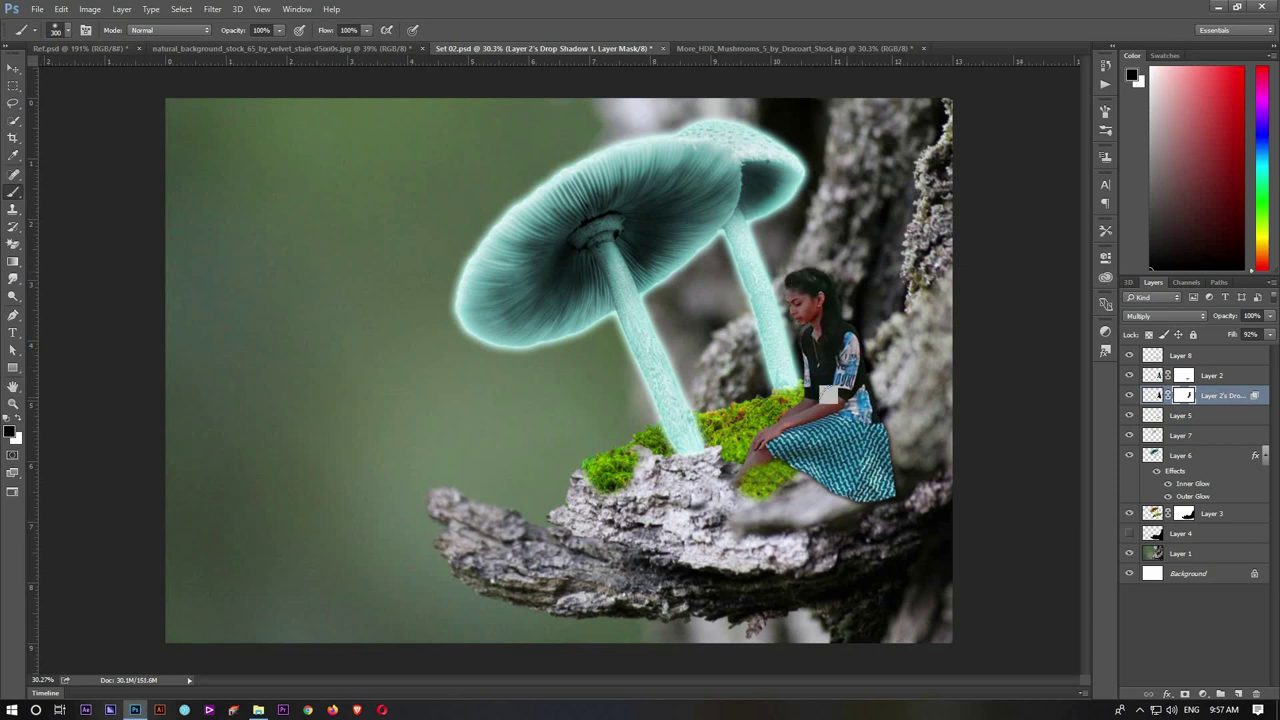
Step: Give the girl Outer and Inner Glows, inner size about 25 px, and paint glow off her back
double_click(1246, 380)
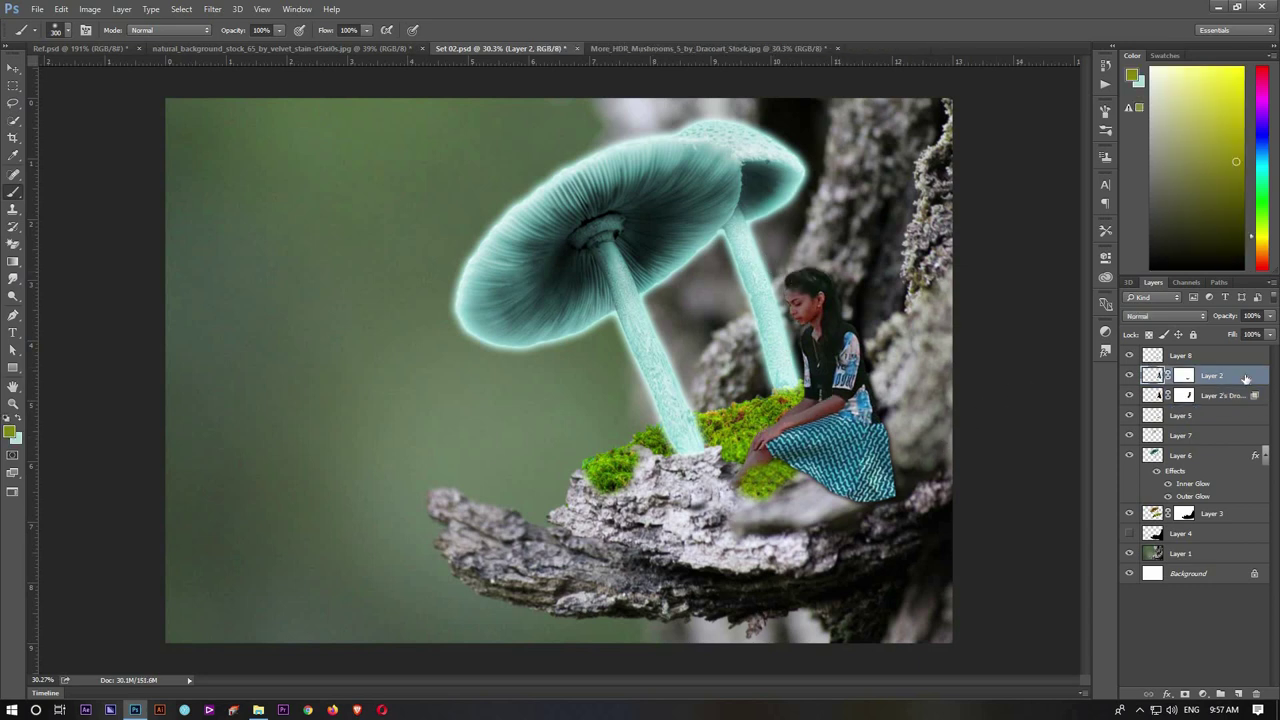
scroll(50, 280, "down", 1)
left_click(16, 360)
left_click(15, 272)
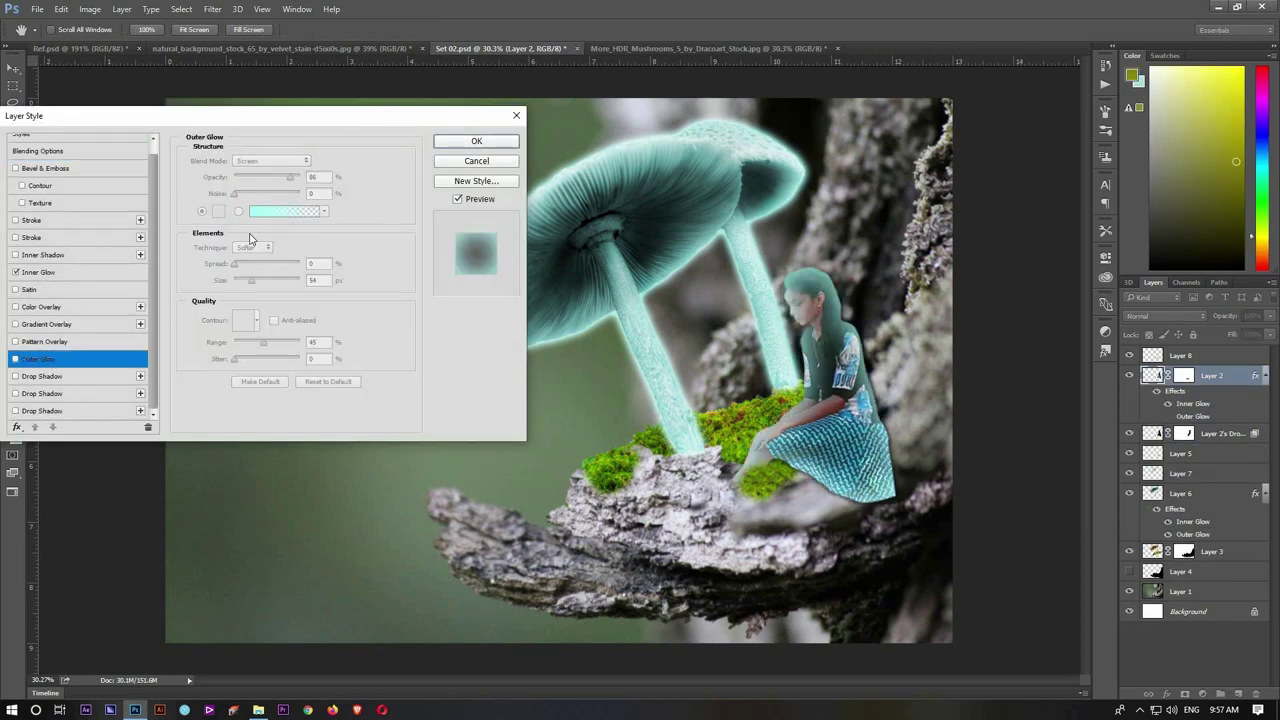
left_click(40, 272)
left_click_drag(282, 295, 247, 299)
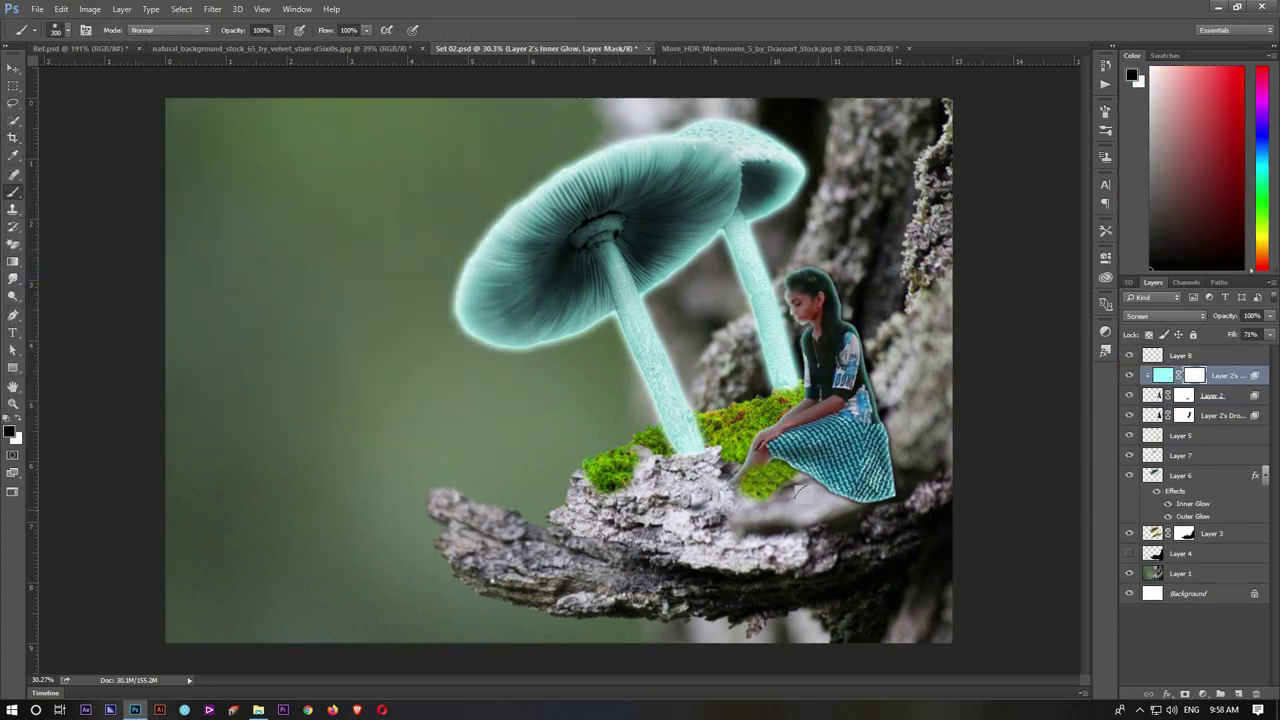
left_click_drag(770, 447, 803, 293)
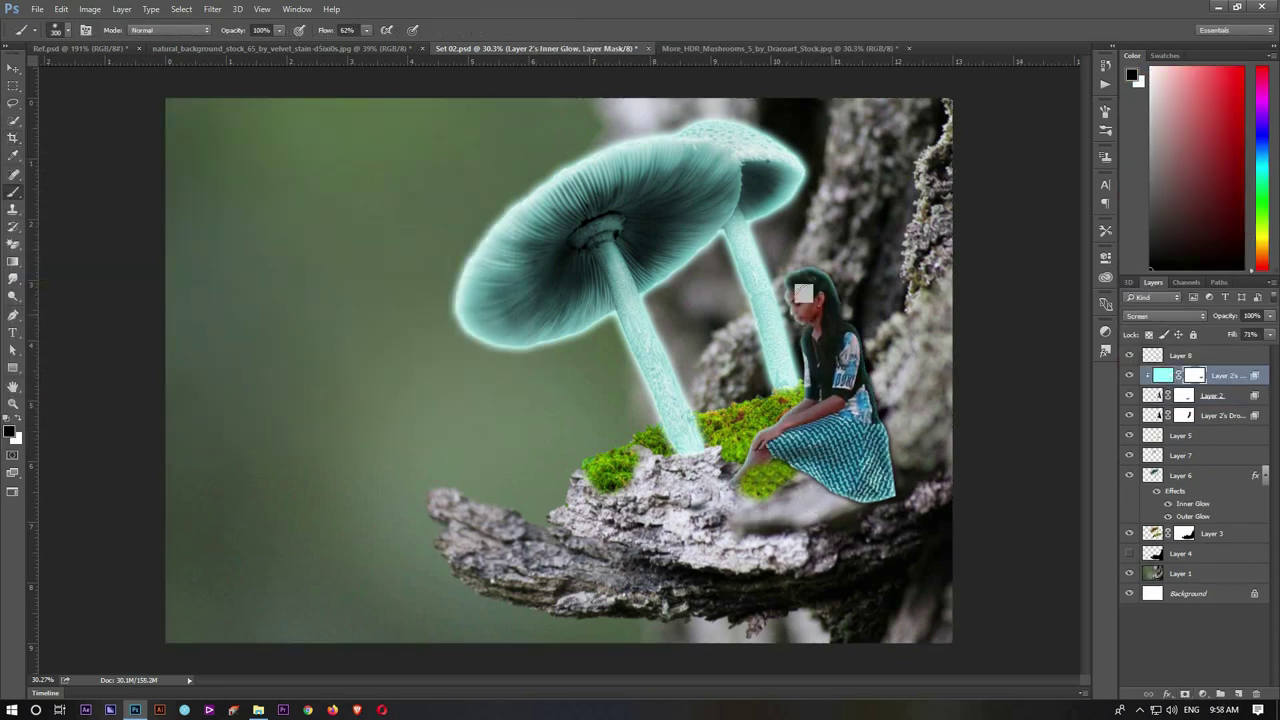
Step: Create Layer 9 in Soft Light mode with teal paint colour and the Brush ready
key("ctrl+shift+alt+n")
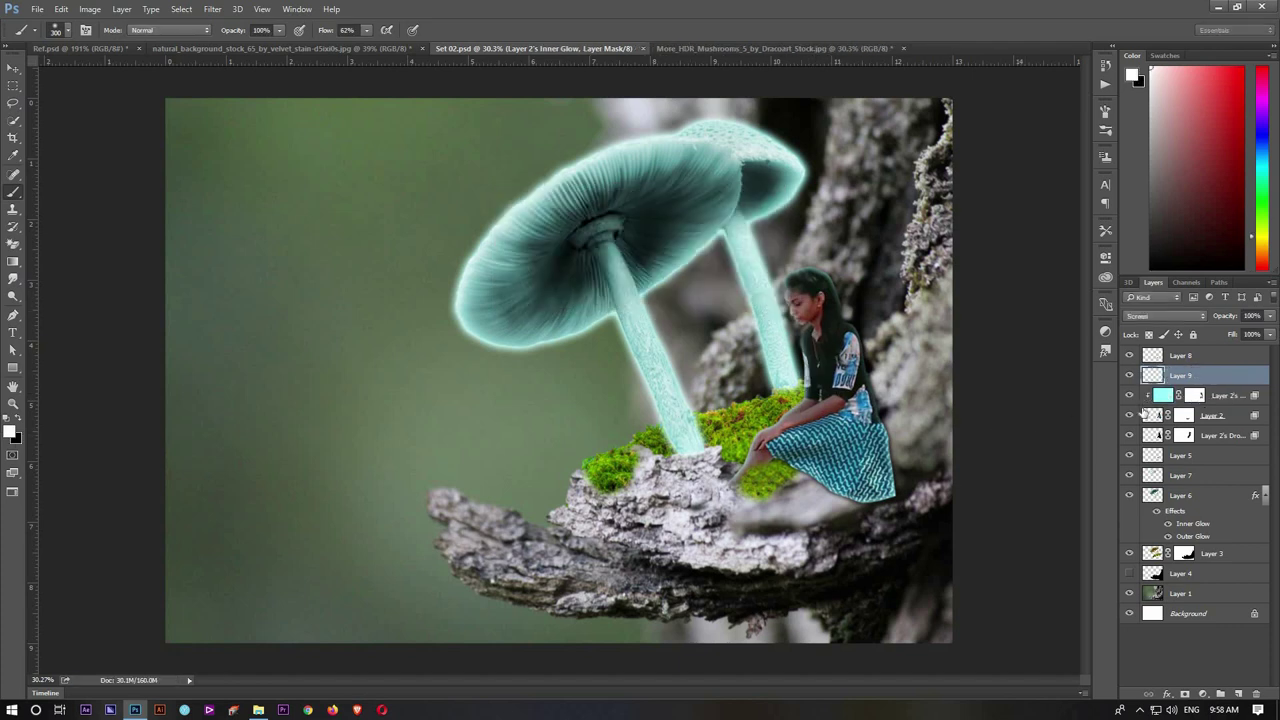
left_click(1236, 161)
left_click(1262, 162)
left_click(1173, 315)
left_click(1160, 449)
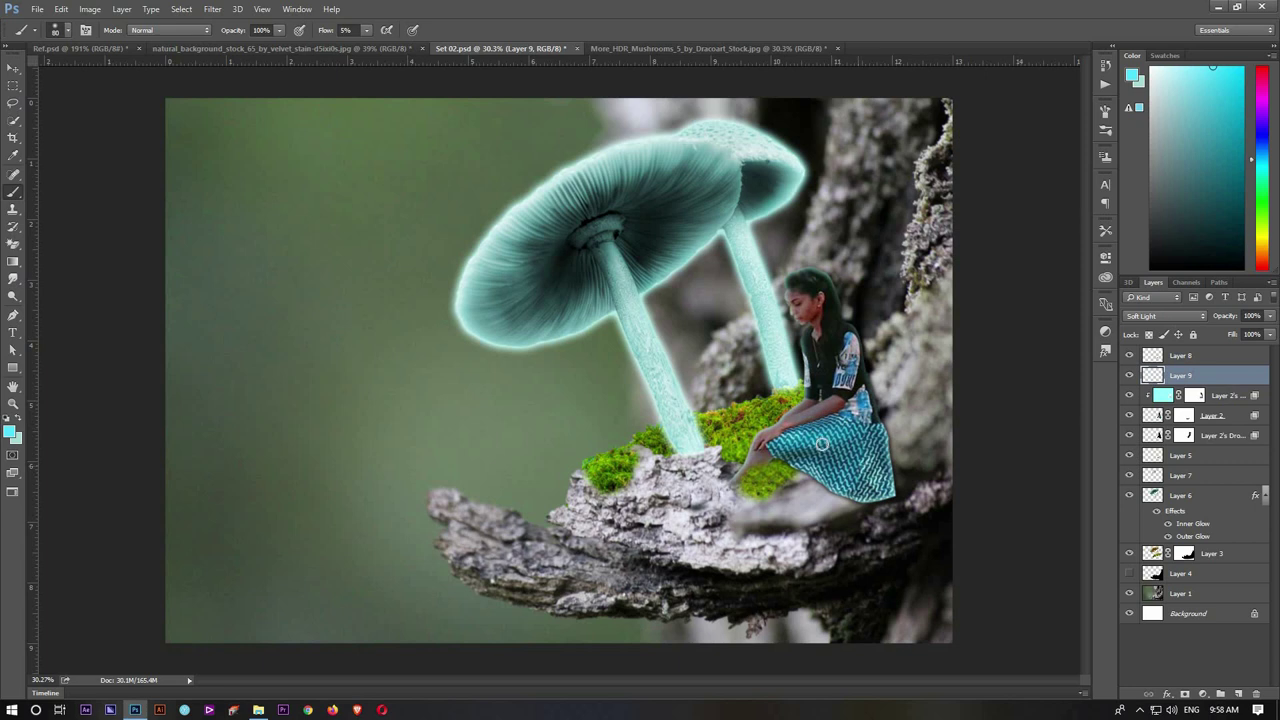
key("d")
key("x")
key("s")
key("b")
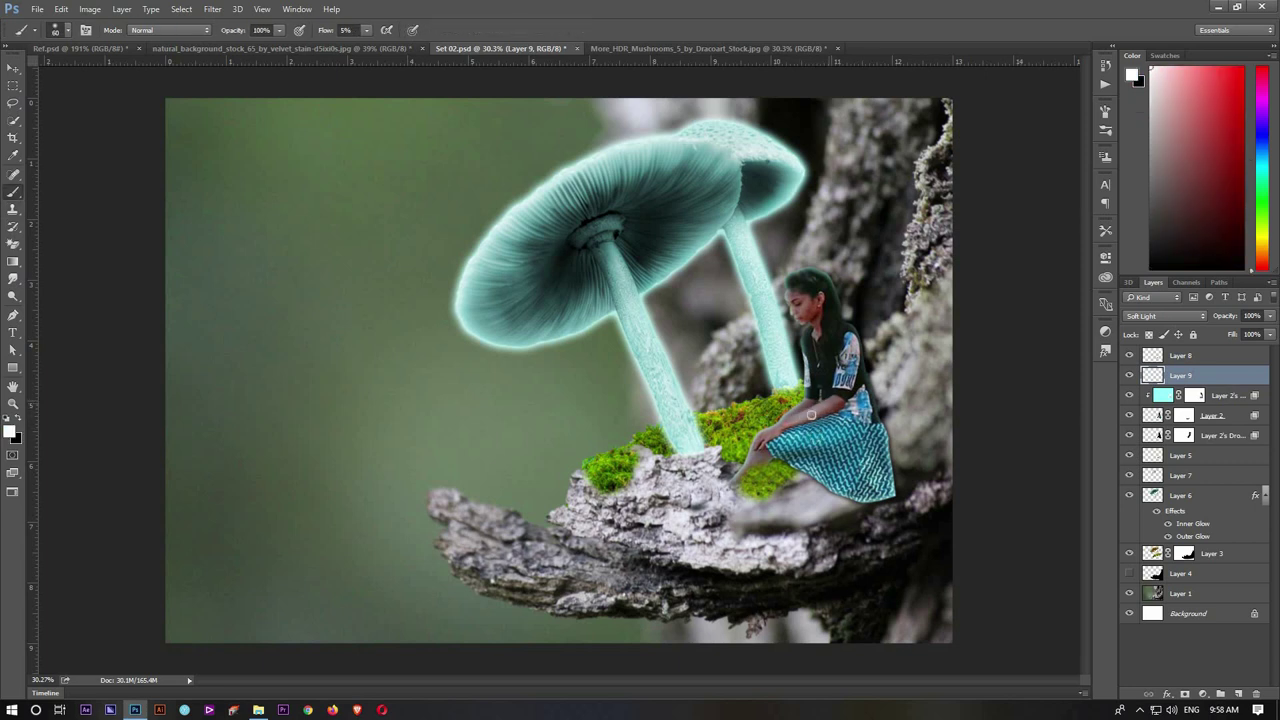
Step: Save the document, then add Layer 10 with the brush enlarged to 300
key("ctrl+s")
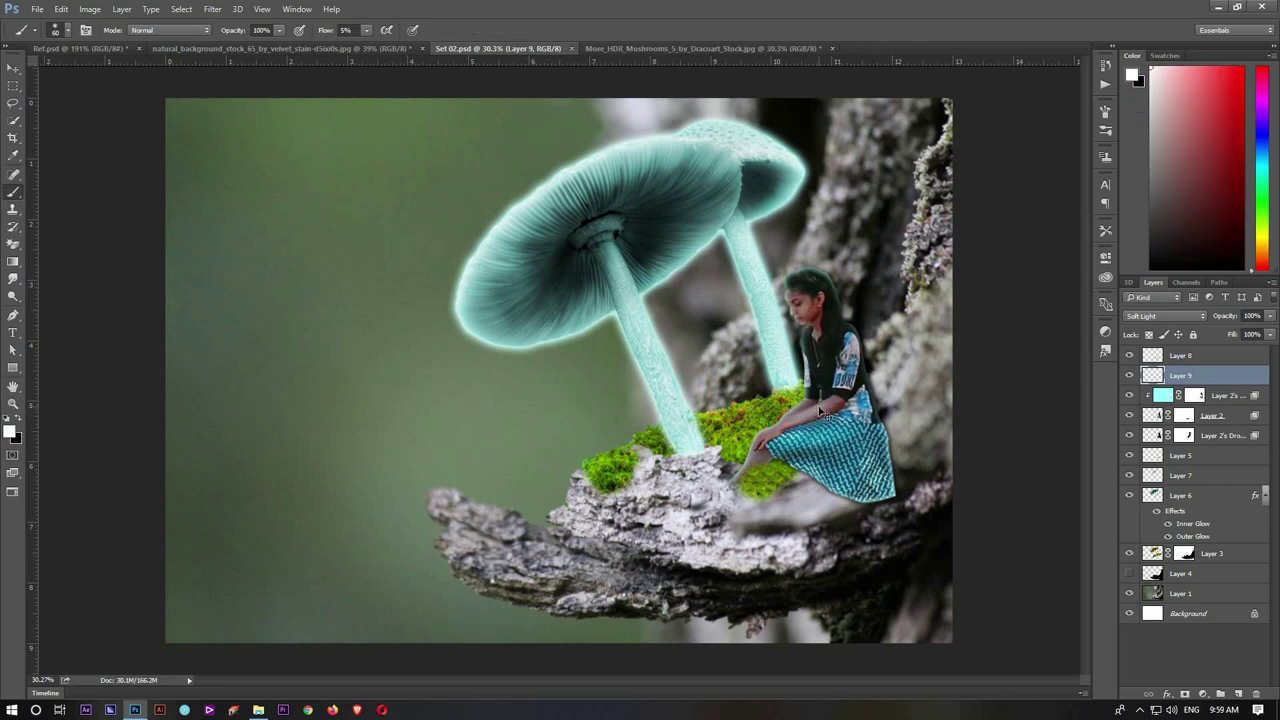
key("v")
key("ctrl+shift+n")
key("Return")
key("b")
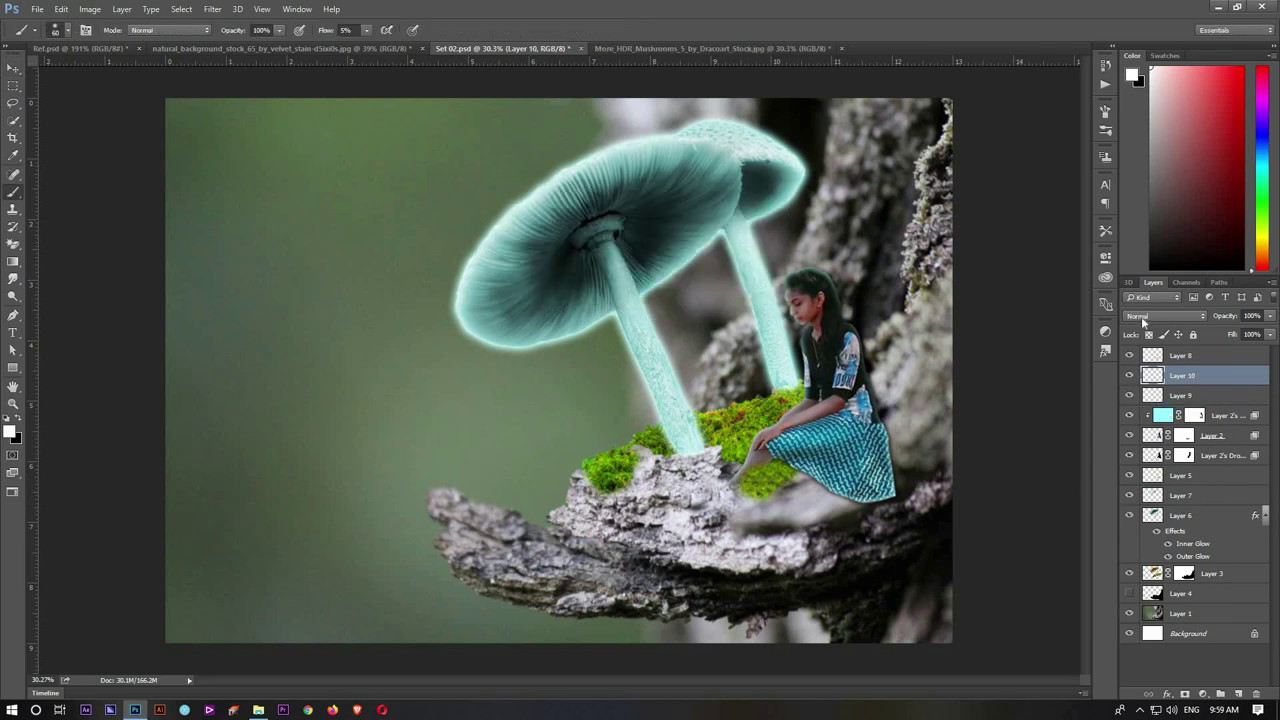
key("bracketright")
key("bracketright")
key("bracketright")
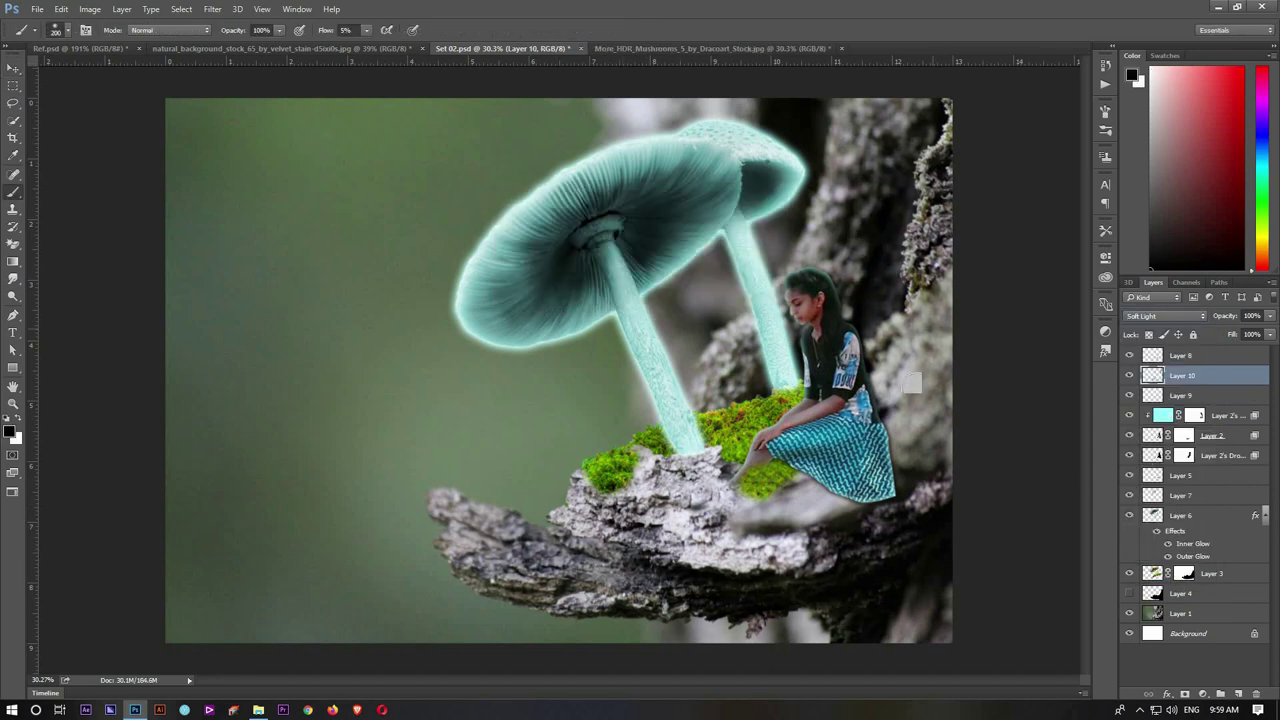
Step: Brush white over the rock below the skirt and scale and tilt the bee at left
key("x")
left_click_drag(778, 497, 816, 502)
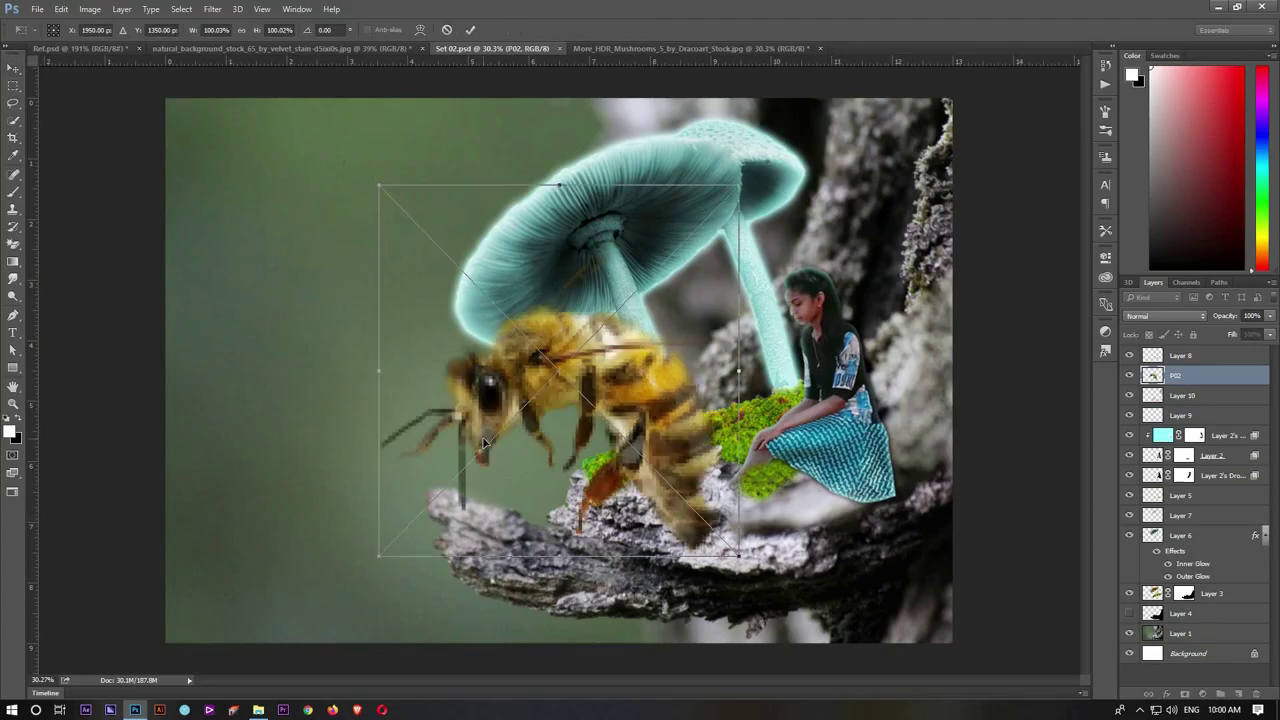
mouse_move(512, 504)
left_mouse_down()
mouse_move(551, 514)
mouse_move(491, 469)
left_mouse_up()
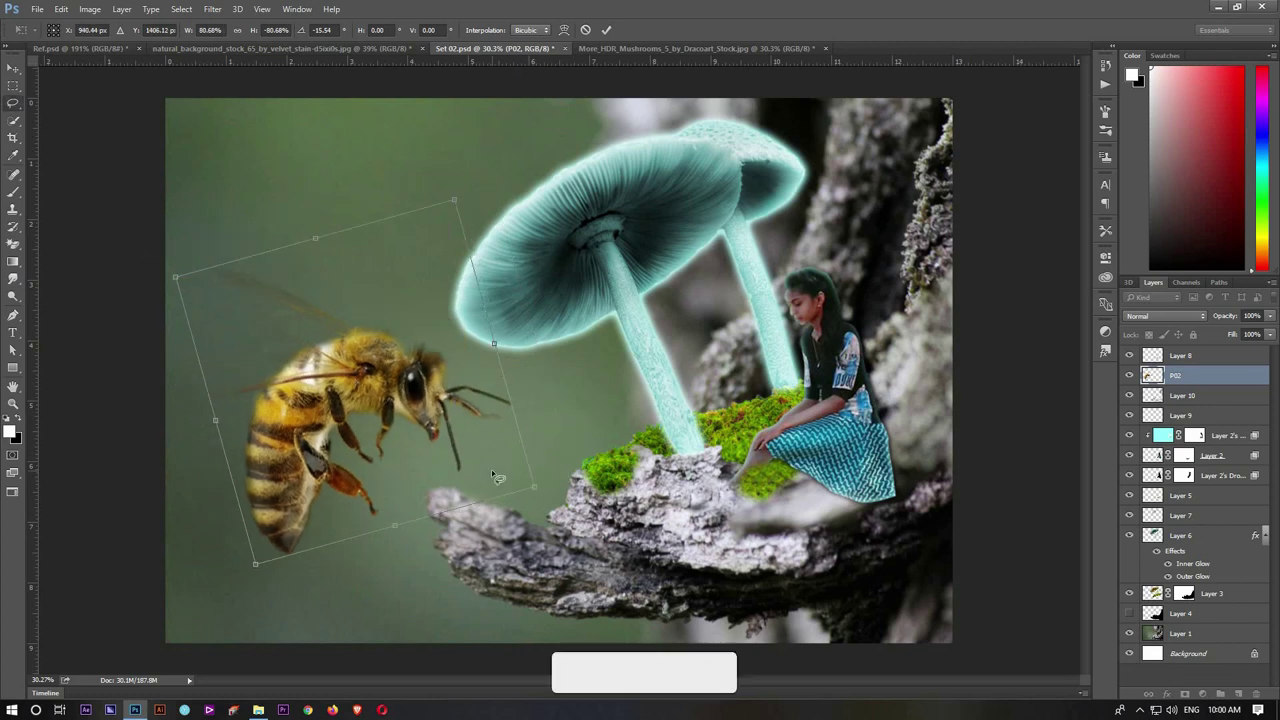
Step: Name the bee's layer Bee and briefly toggle the girl's layer visibility
key("Return")
double_click(1178, 375)
type("Bee")
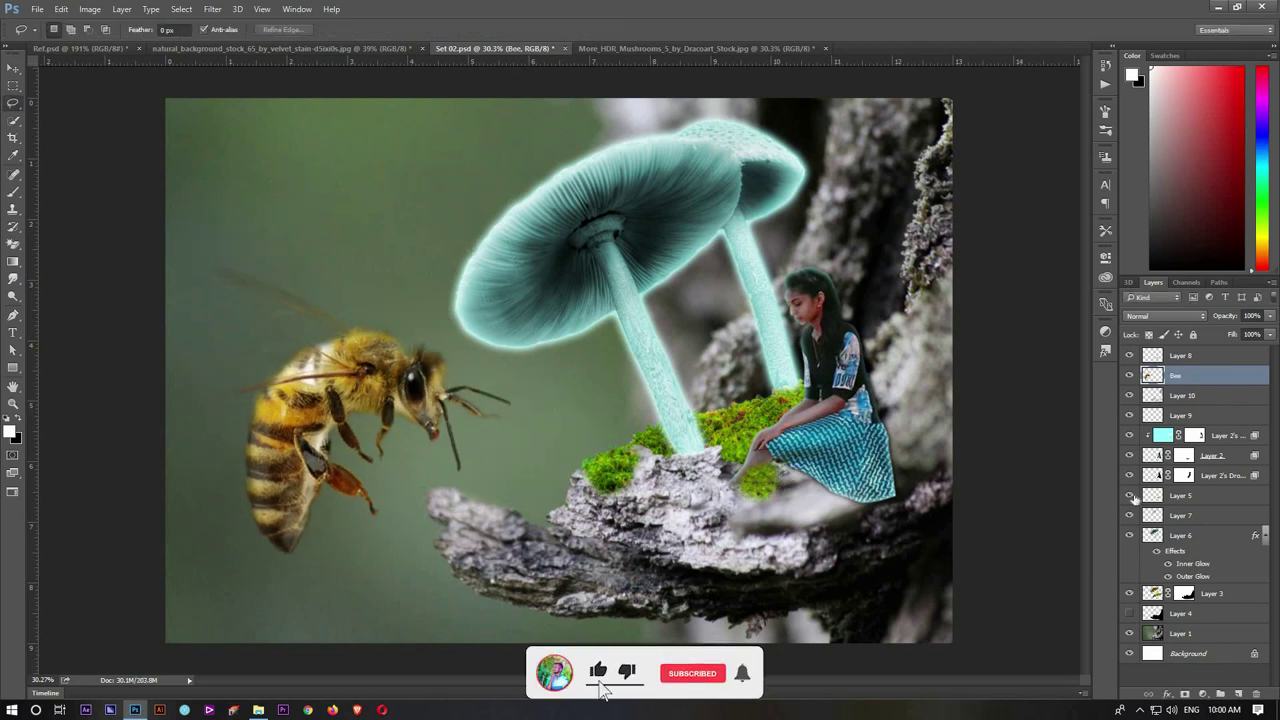
left_click(1130, 495)
left_click(1130, 495)
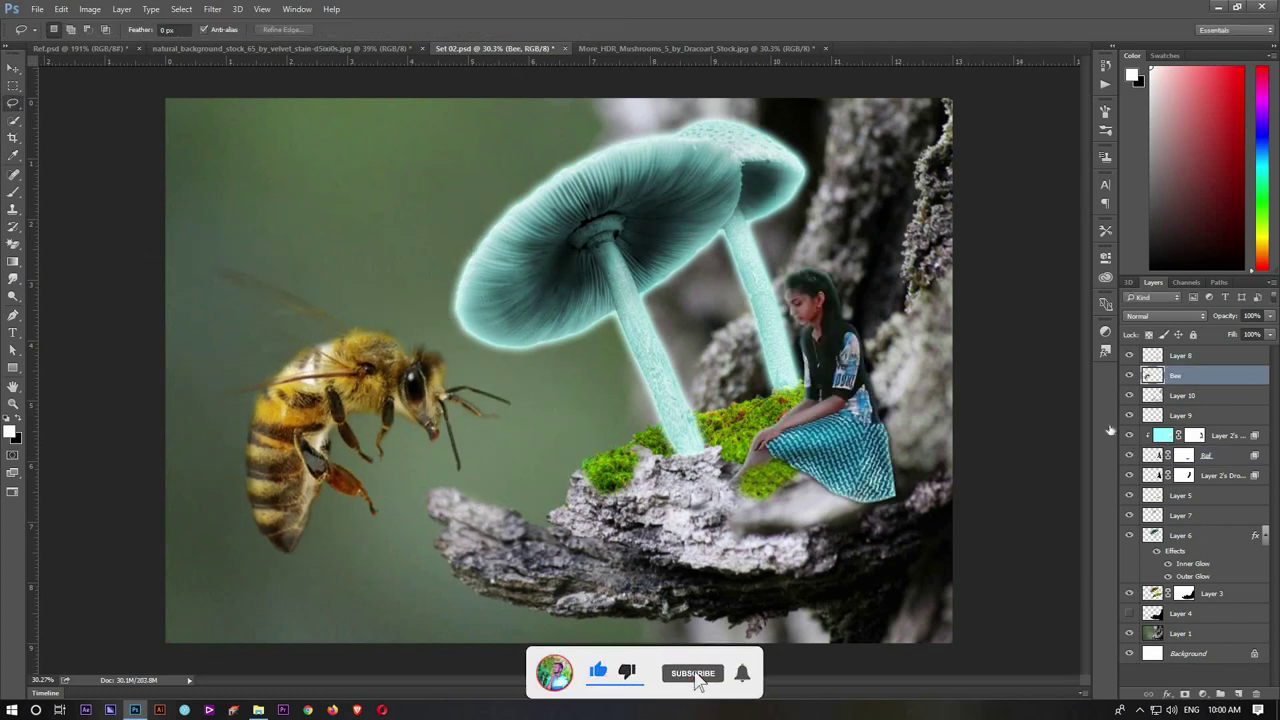
Step: Give the bee an orange glow with size 73 and range 100
double_click(1225, 375)
left_click(568, 306)
left_click(748, 236)
left_click_drag(1025, 120, 1036, 123)
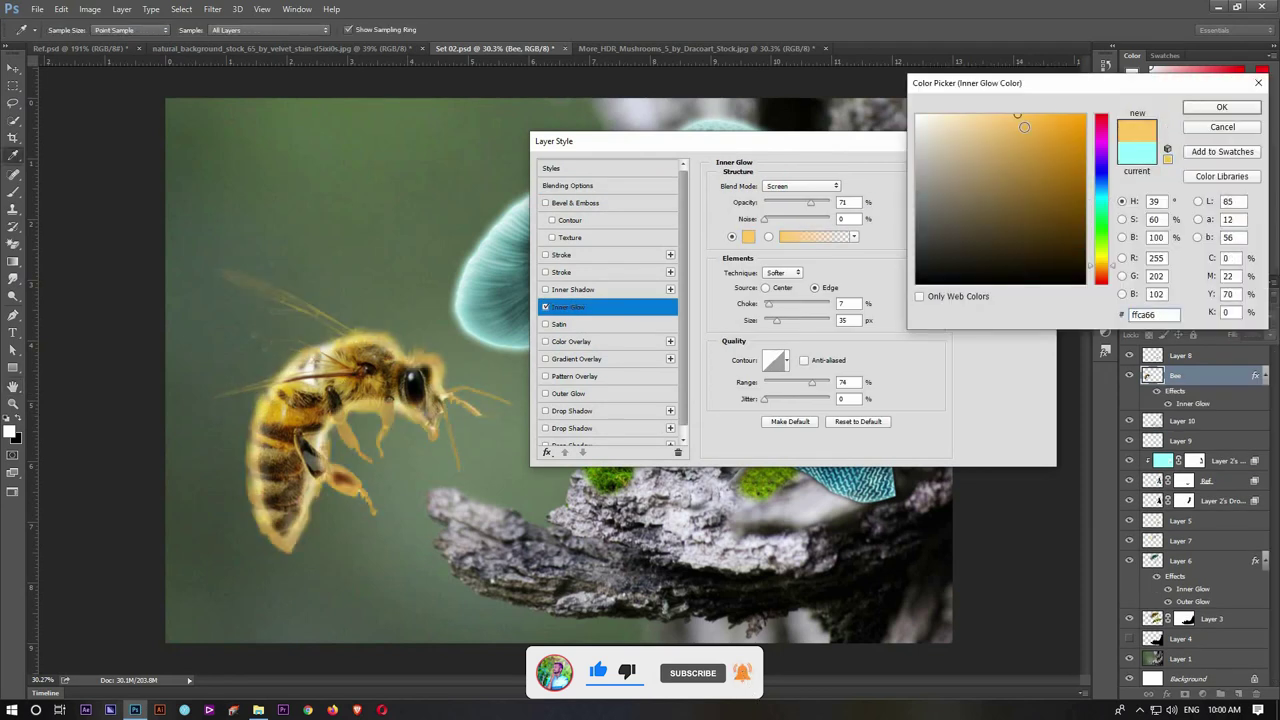
left_click(1221, 107)
left_click_drag(777, 320, 785, 320)
left_click_drag(811, 384, 828, 390)
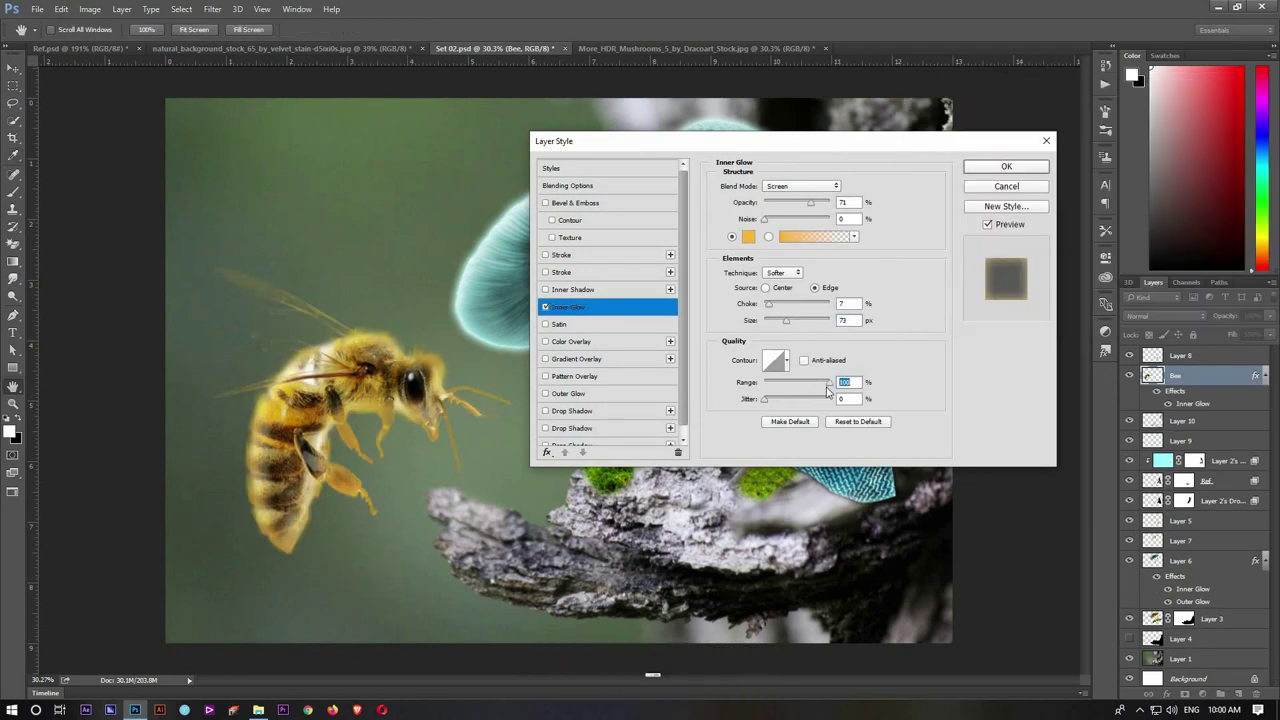
scroll(645, 305, "down", 1)
Step: Add an enlarged orange outer glow to the bee and split its glows into separate layers
left_click(568, 384)
left_click(748, 236)
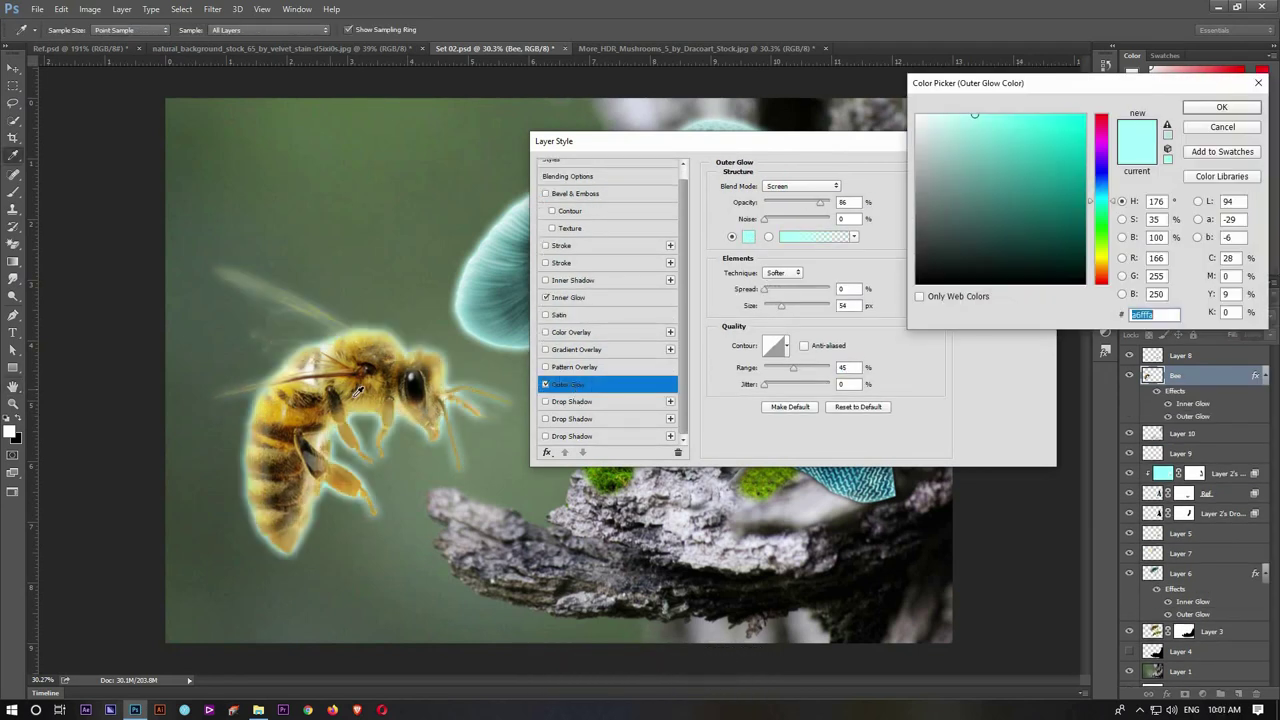
left_click(1023, 153)
left_click(1221, 107)
left_click_drag(781, 305, 785, 305)
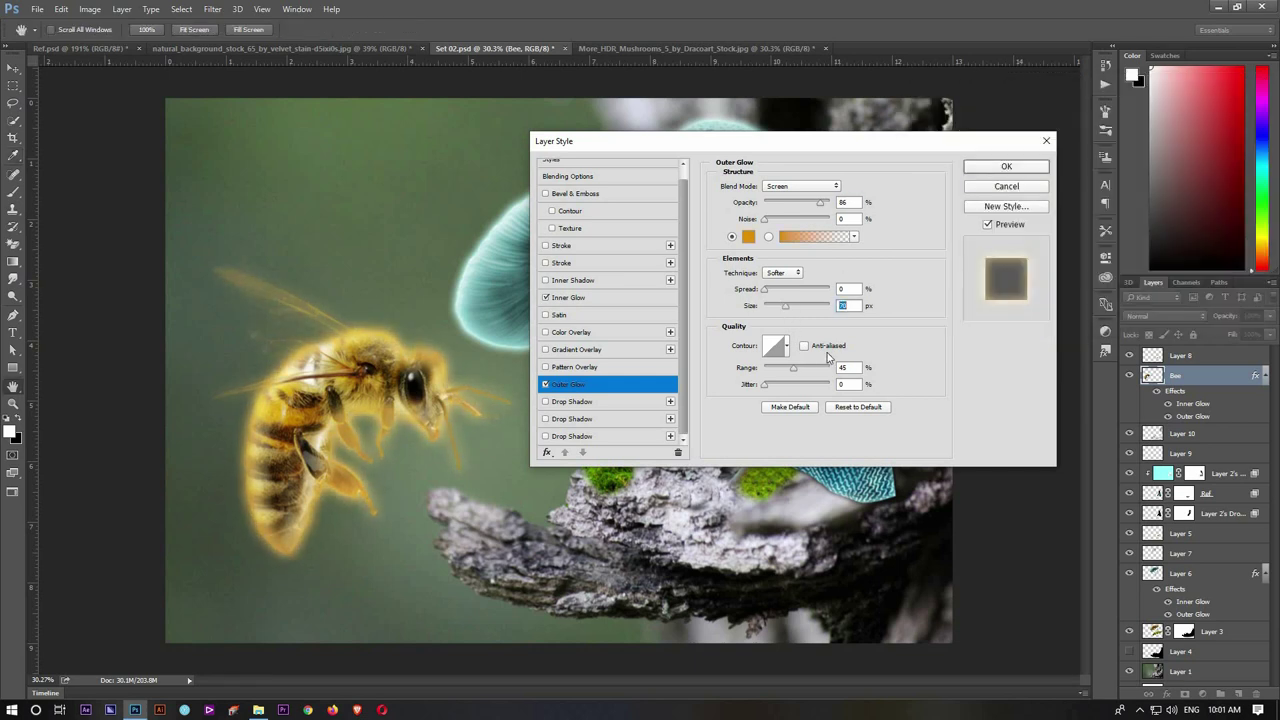
key("Return")
right_click(1255, 375)
left_click(1190, 350)
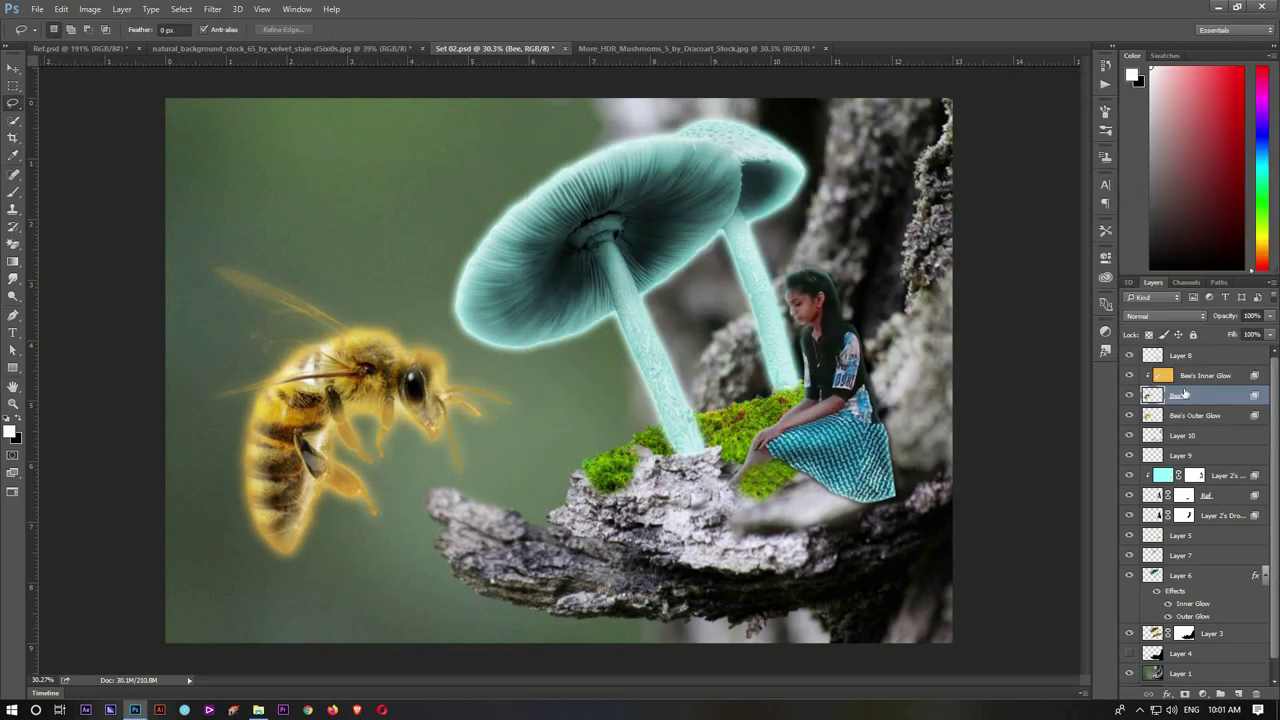
Step: Add a Color Dodge inner glow with an adjusted gradient colour to the bee layer
double_click(1236, 398)
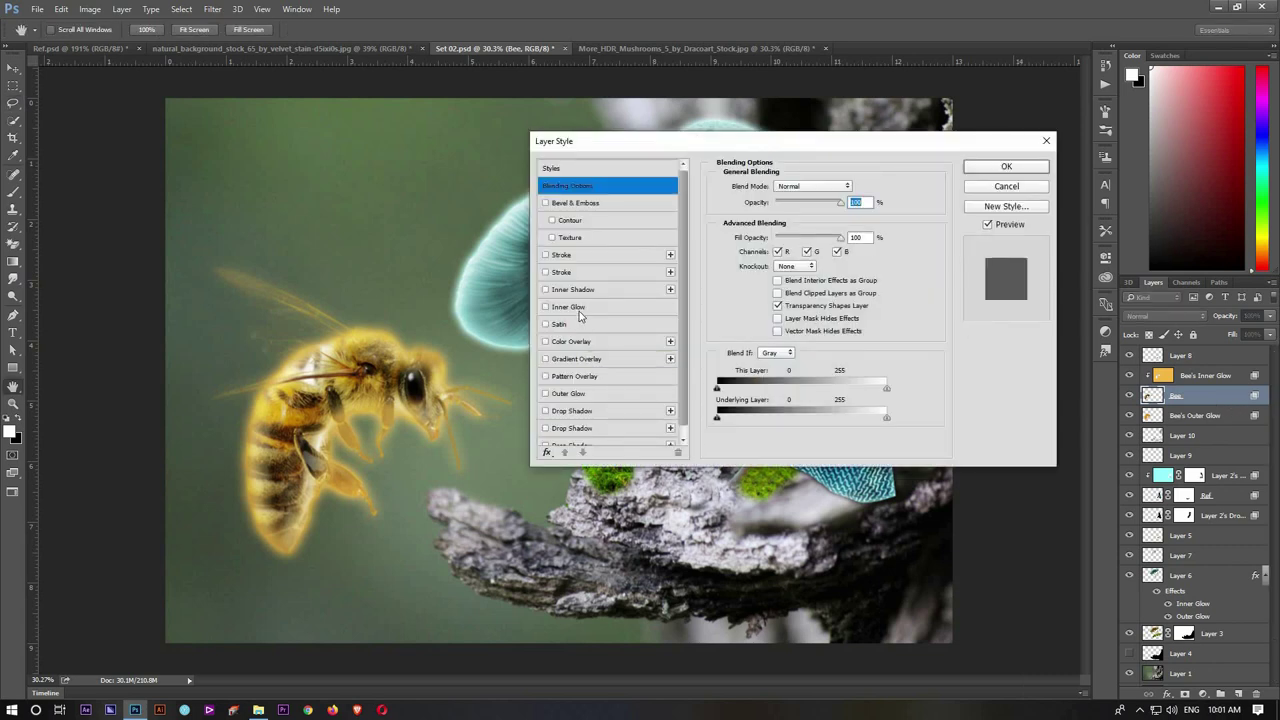
left_click(570, 307)
left_click(812, 236)
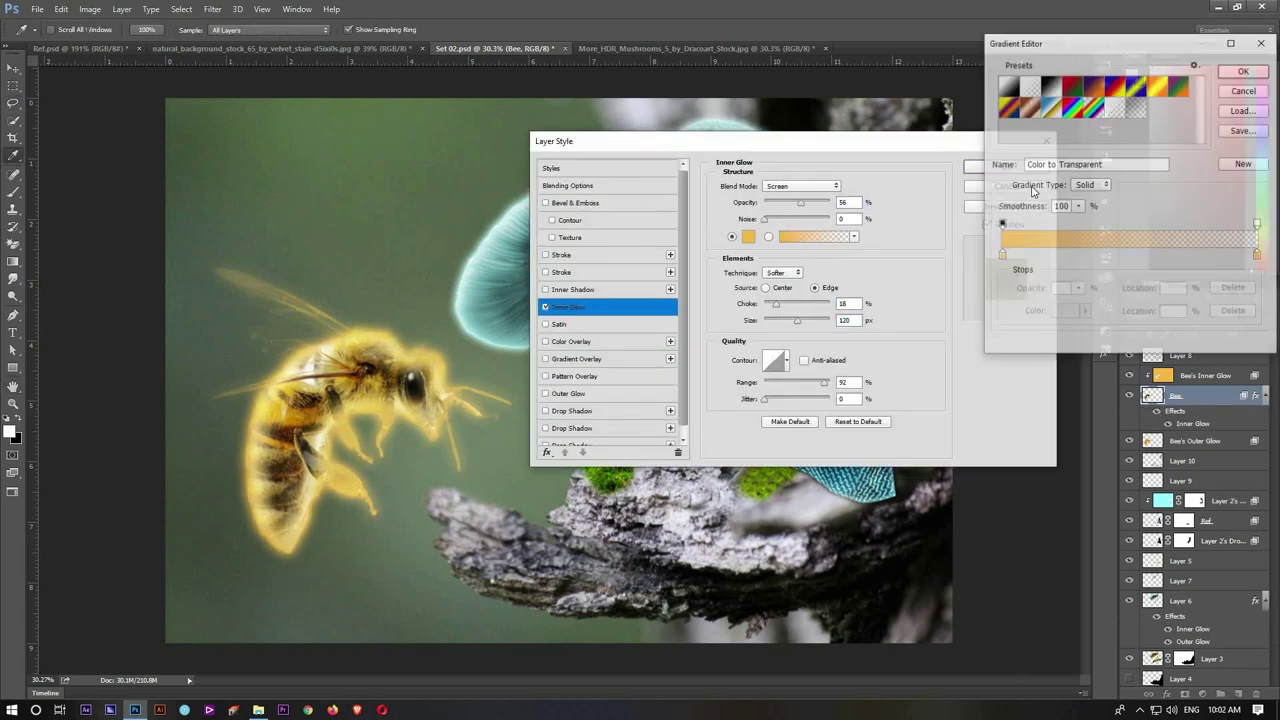
double_click(1002, 254)
left_click(1223, 111)
left_click(1243, 71)
left_click(800, 186)
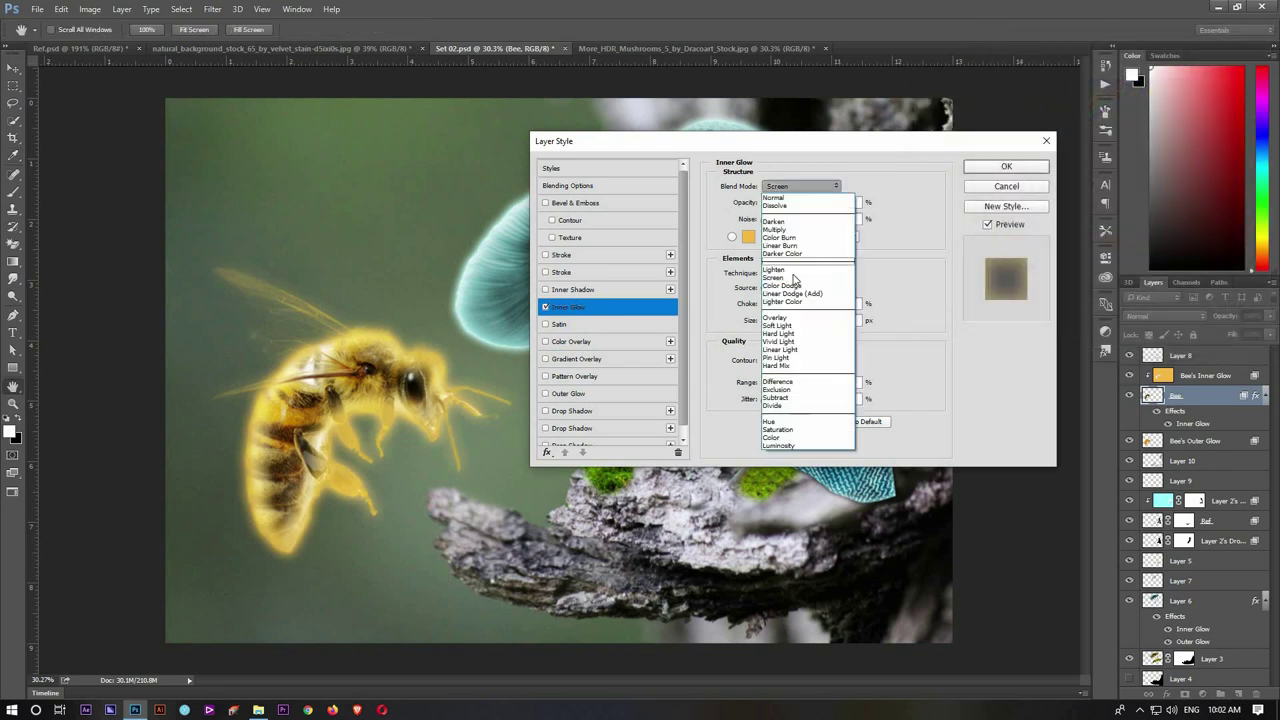
left_click(792, 300)
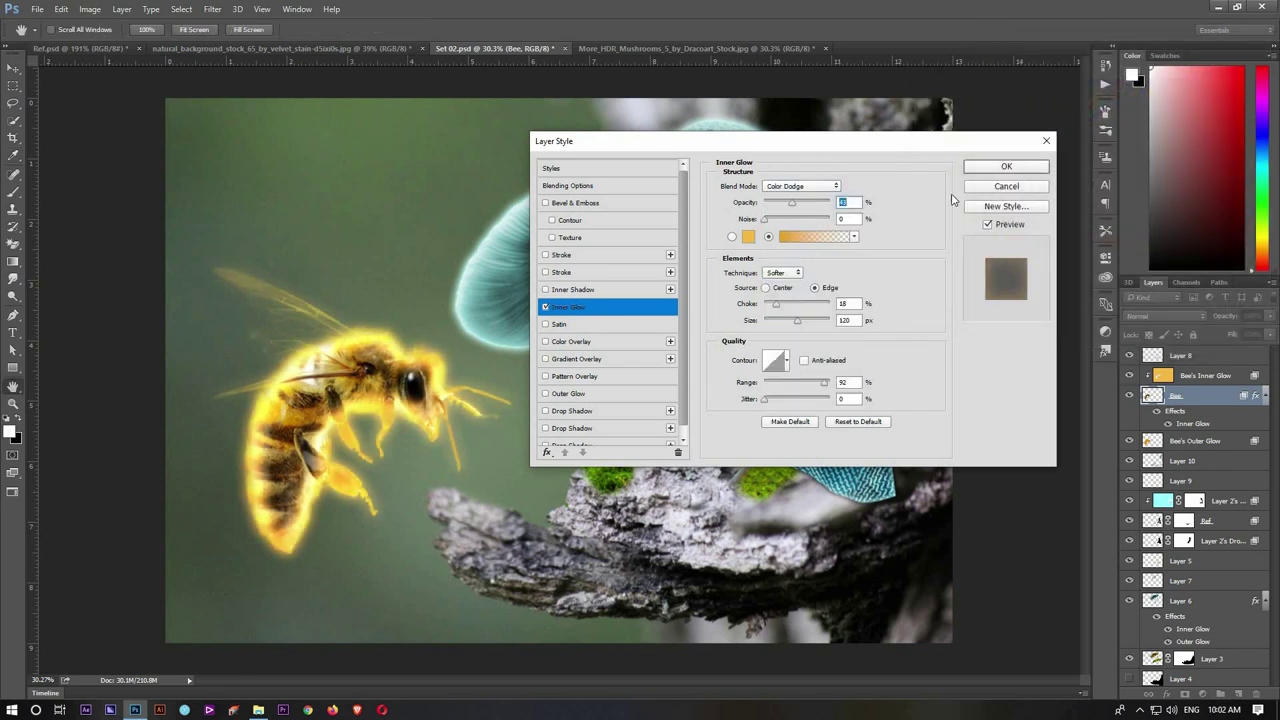
left_click(1006, 166)
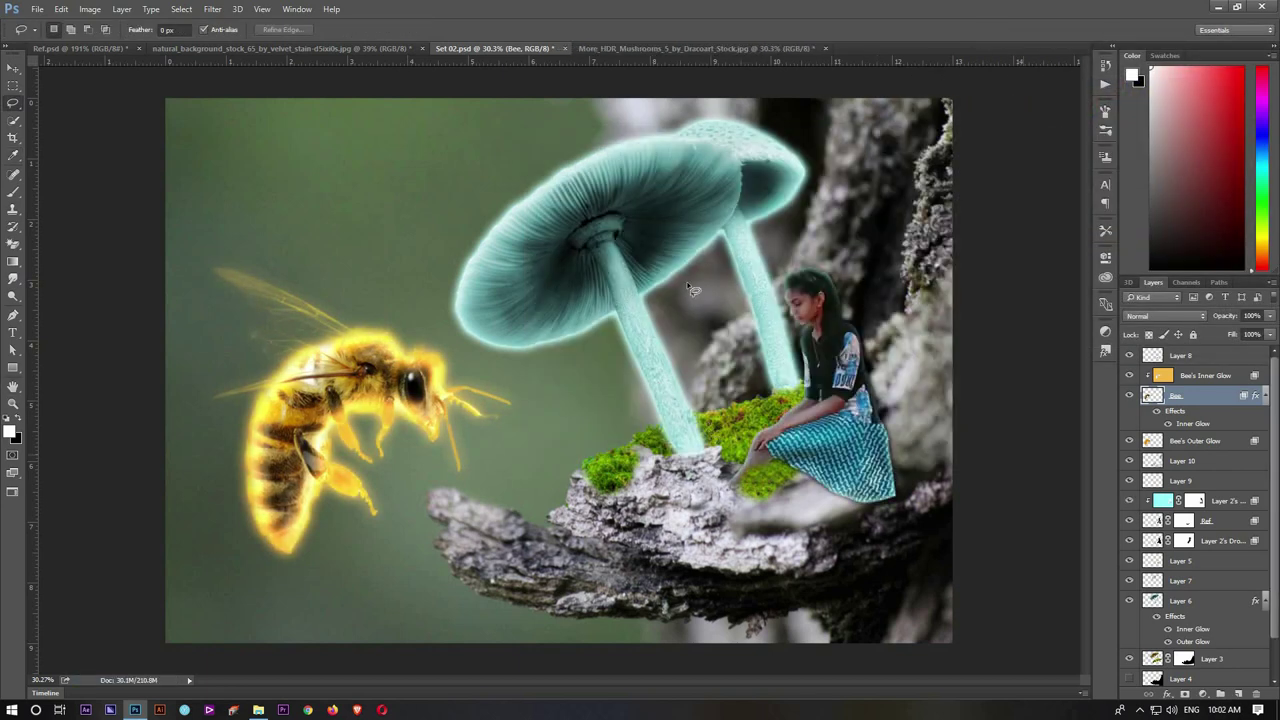
key("v")
left_click(1180, 600)
Step: Split Layer 6's glows into layers, then add a light cyan Linear Dodge (Add) inner glow with more choke
right_click(1254, 586)
left_click(1200, 531)
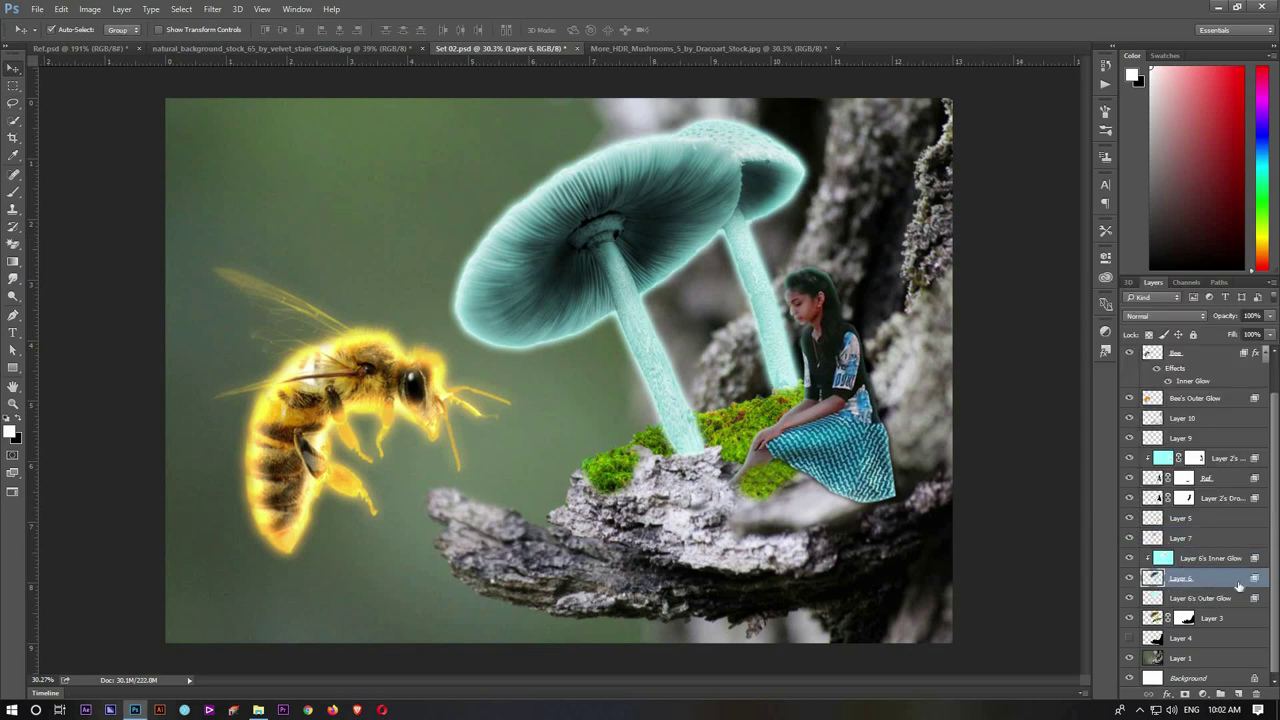
double_click(1254, 578)
left_click_drag(834, 137, 957, 138)
left_click(700, 303)
left_click(865, 234)
left_click(1100, 192)
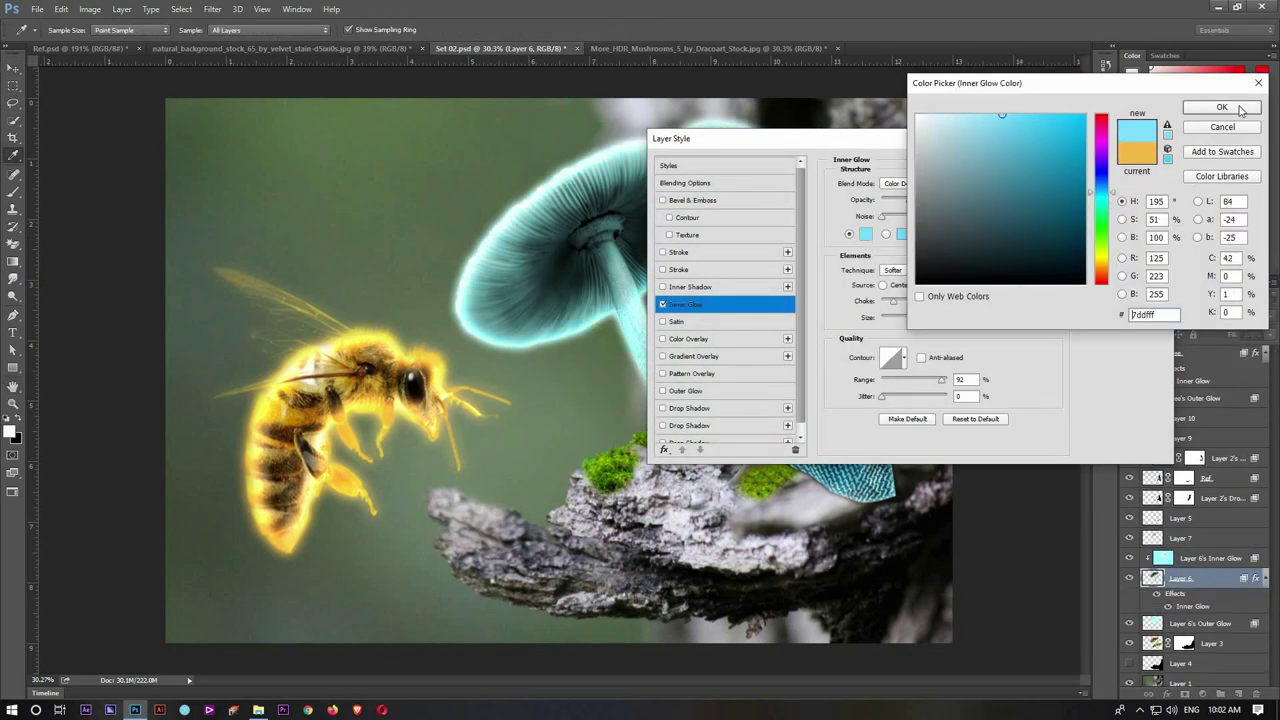
left_click(1238, 108)
left_click(918, 183)
left_click(910, 289)
left_click_drag(905, 301, 921, 303)
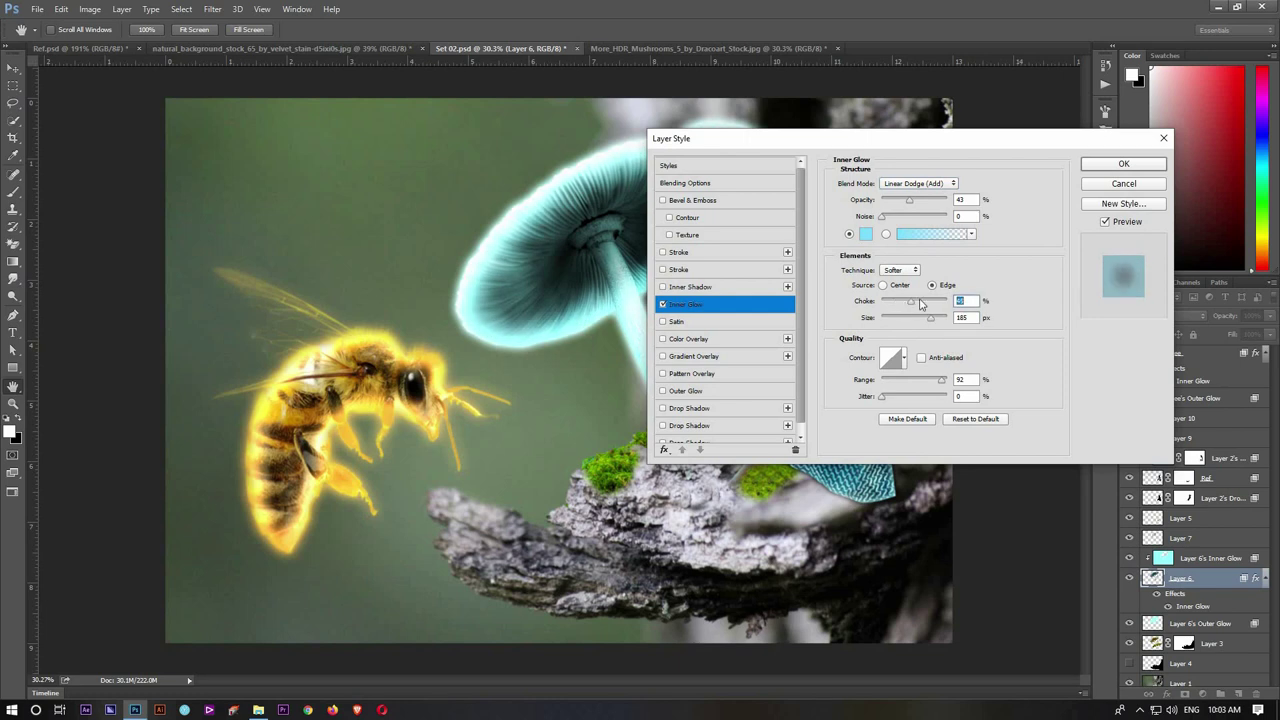
Step: Add an enlarged cyan outer glow to the mushrooms
mouse_move(700, 138)
left_mouse_down()
mouse_move(55, 391)
mouse_move(825, 117)
left_mouse_up()
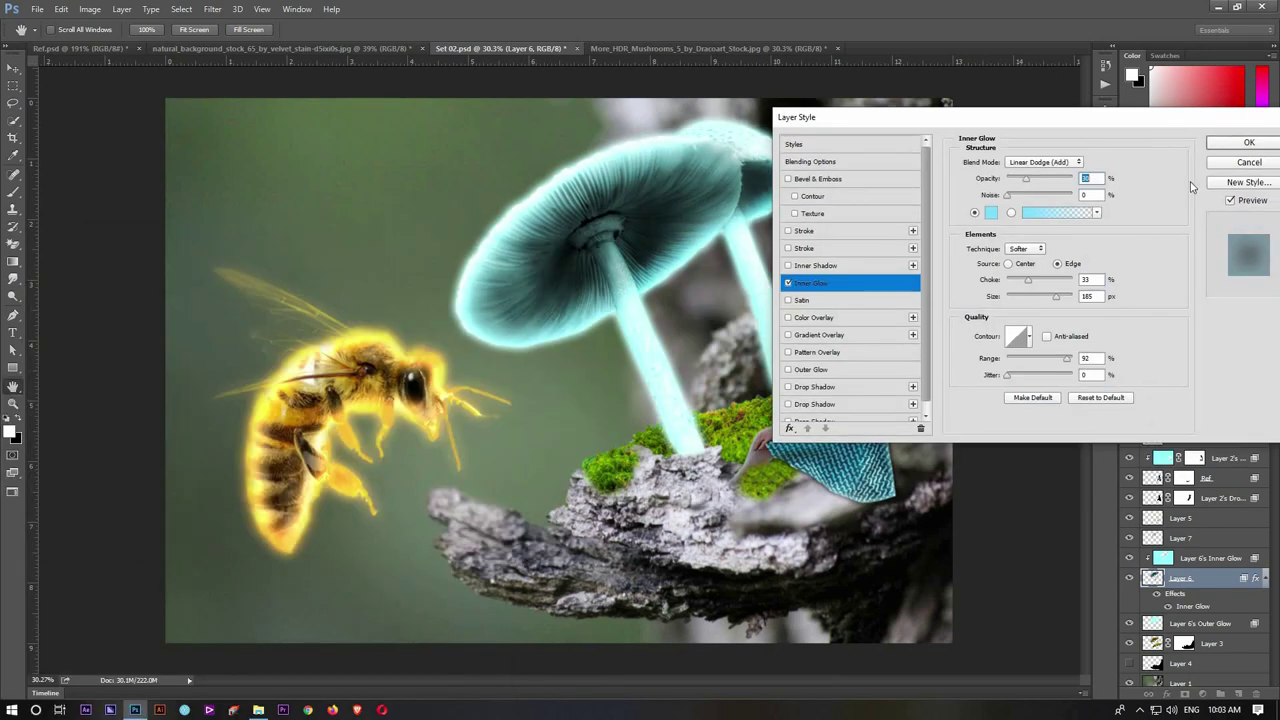
left_click(810, 369)
left_click(990, 212)
left_click(1238, 108)
left_click_drag(1045, 282, 1053, 291)
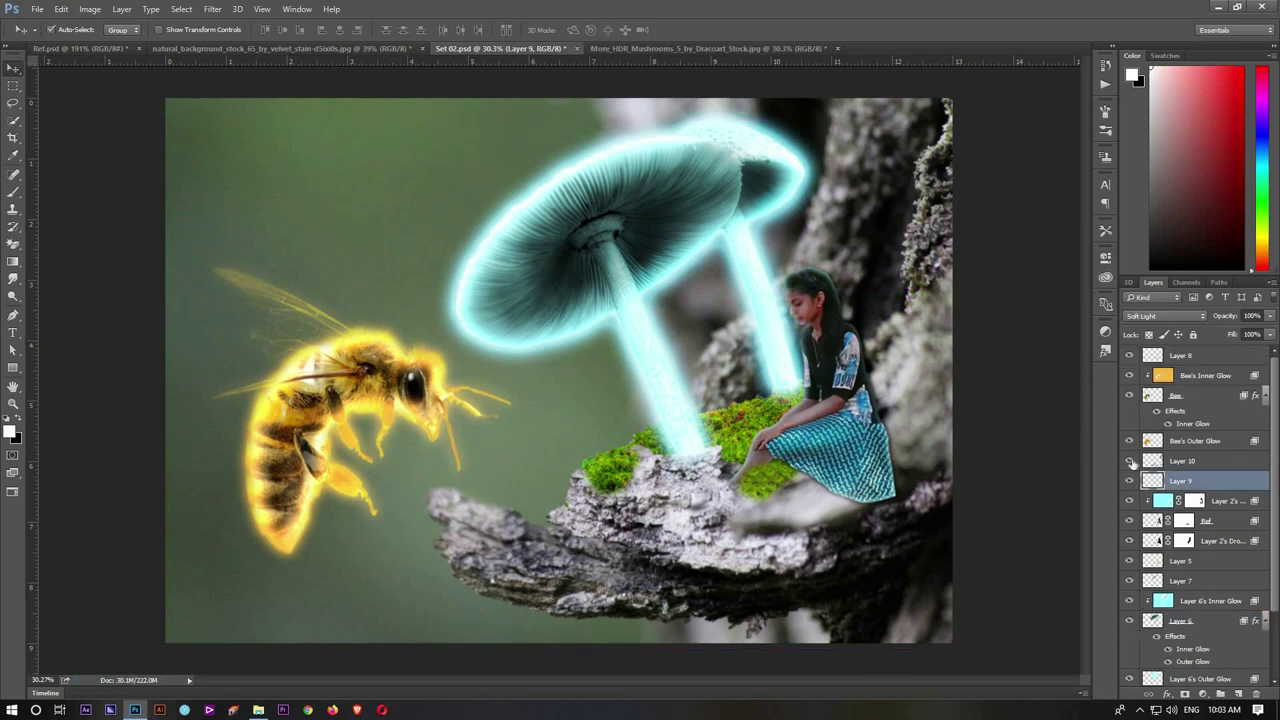
Step: Give the Ref girl layer a faint inner glow (opacity 10, choke 10, size 40) and add an empty layer
double_click(1230, 520)
left_click_drag(640, 122, 340, 108)
left_click(108, 274)
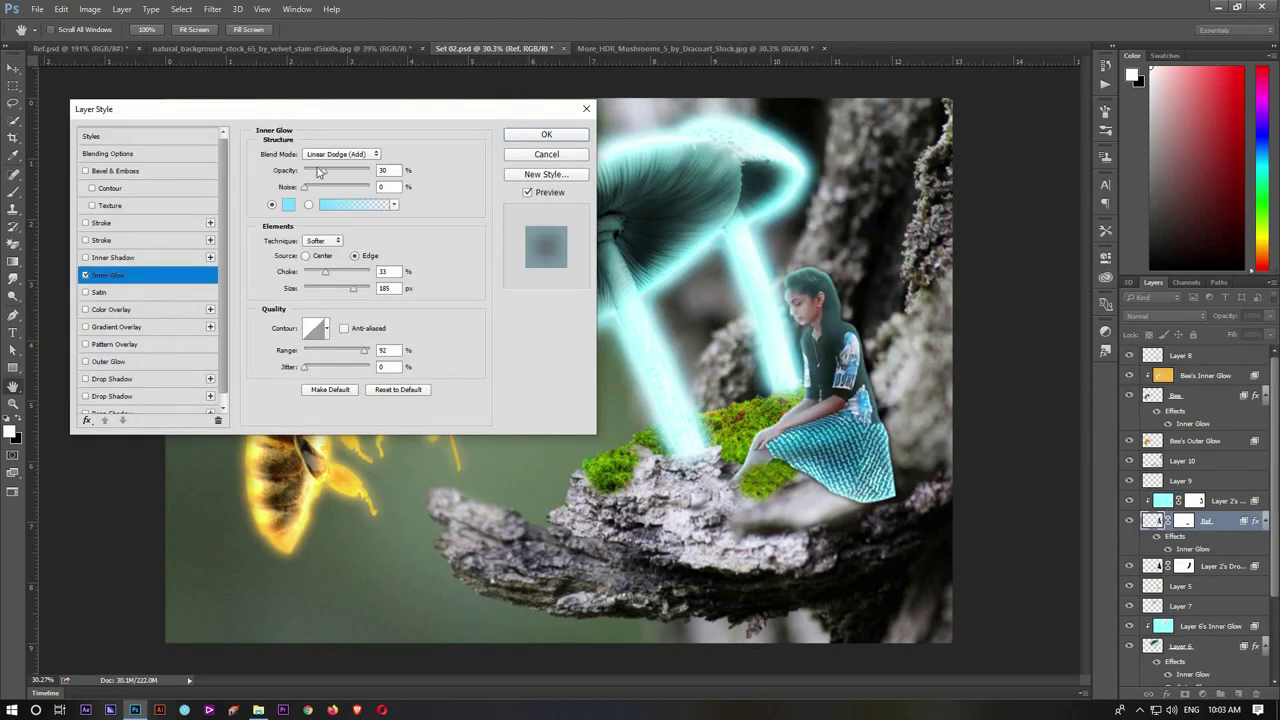
left_click_drag(319, 172, 314, 175)
left_click_drag(319, 274, 308, 272)
left_click_drag(352, 288, 321, 284)
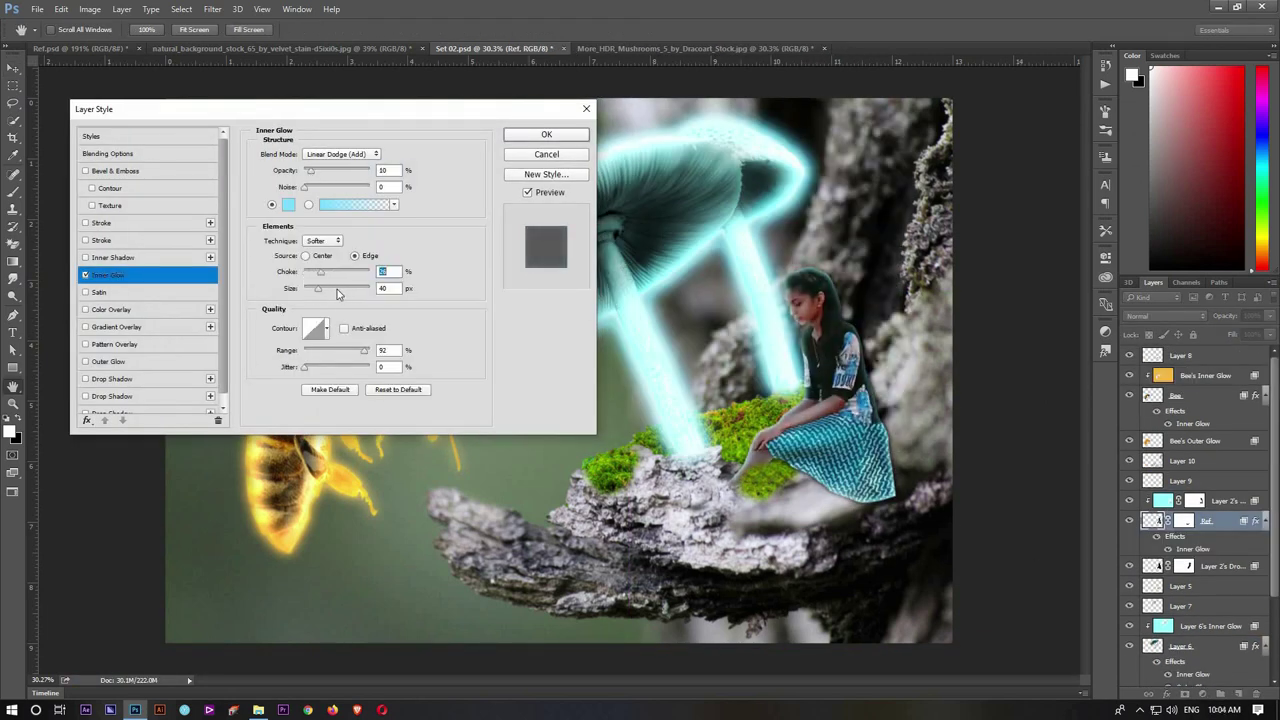
left_click(520, 140)
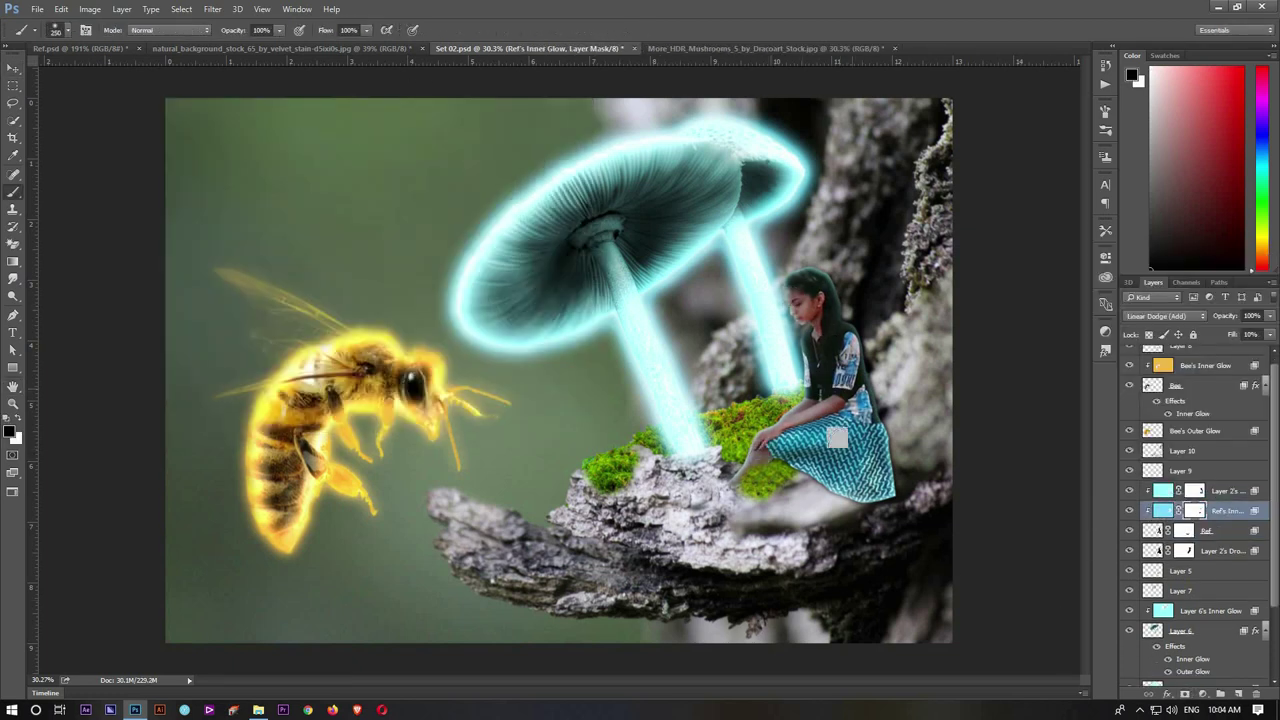
key("ctrl+shift+alt+n")
Step: Set Layer 11 to Soft Light and paint mushroom-sampled cyan over the rock and trunk edge
key("x")
left_click(1260, 170)
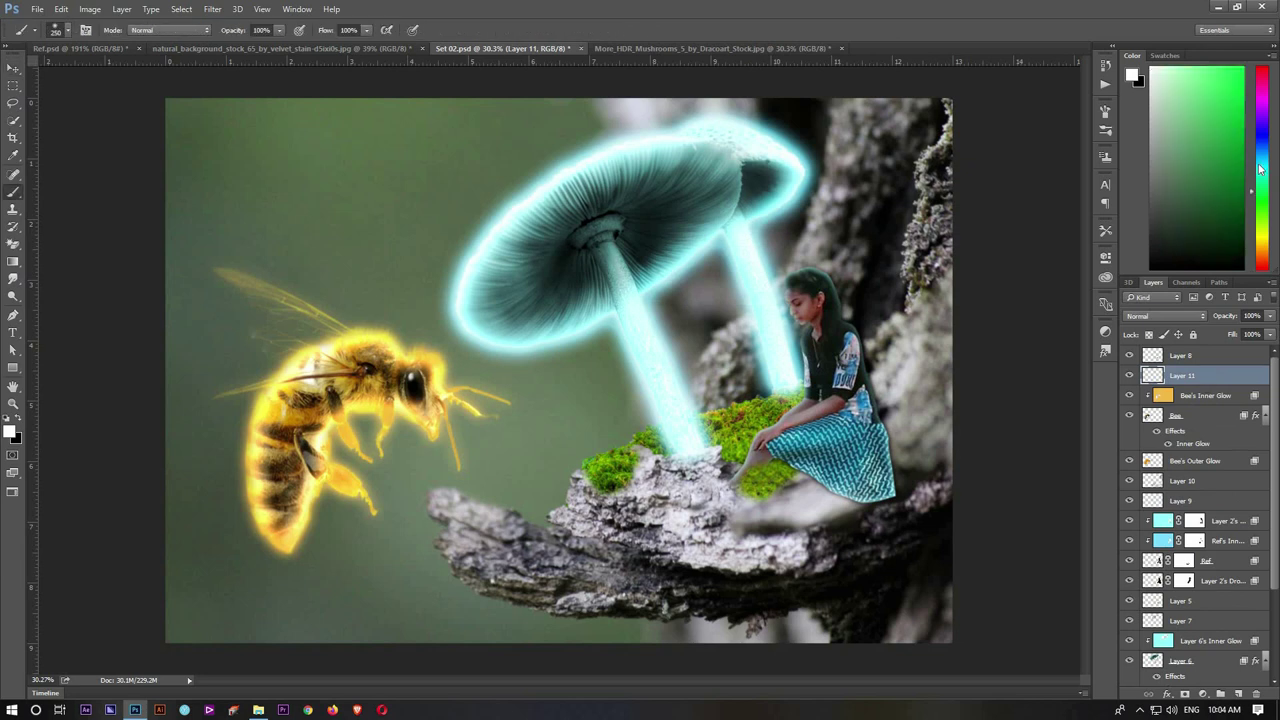
left_click(770, 234, "alt")
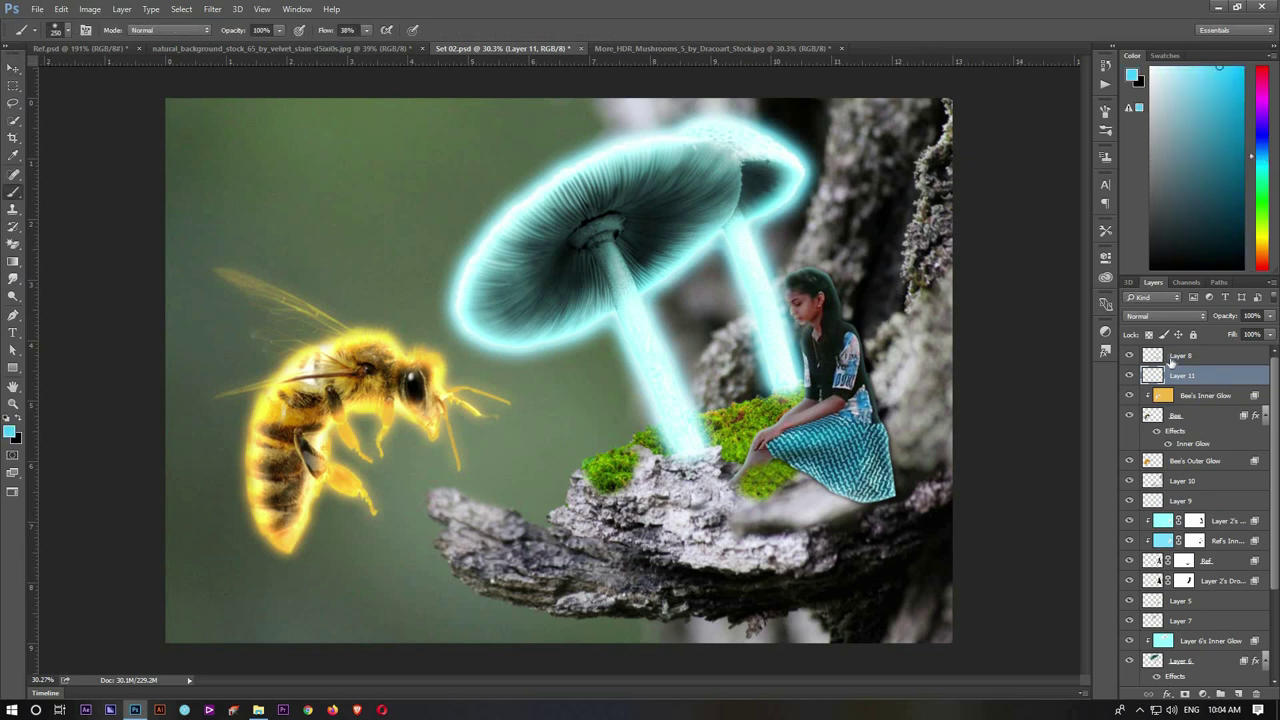
left_click(1165, 316)
left_click(1160, 440)
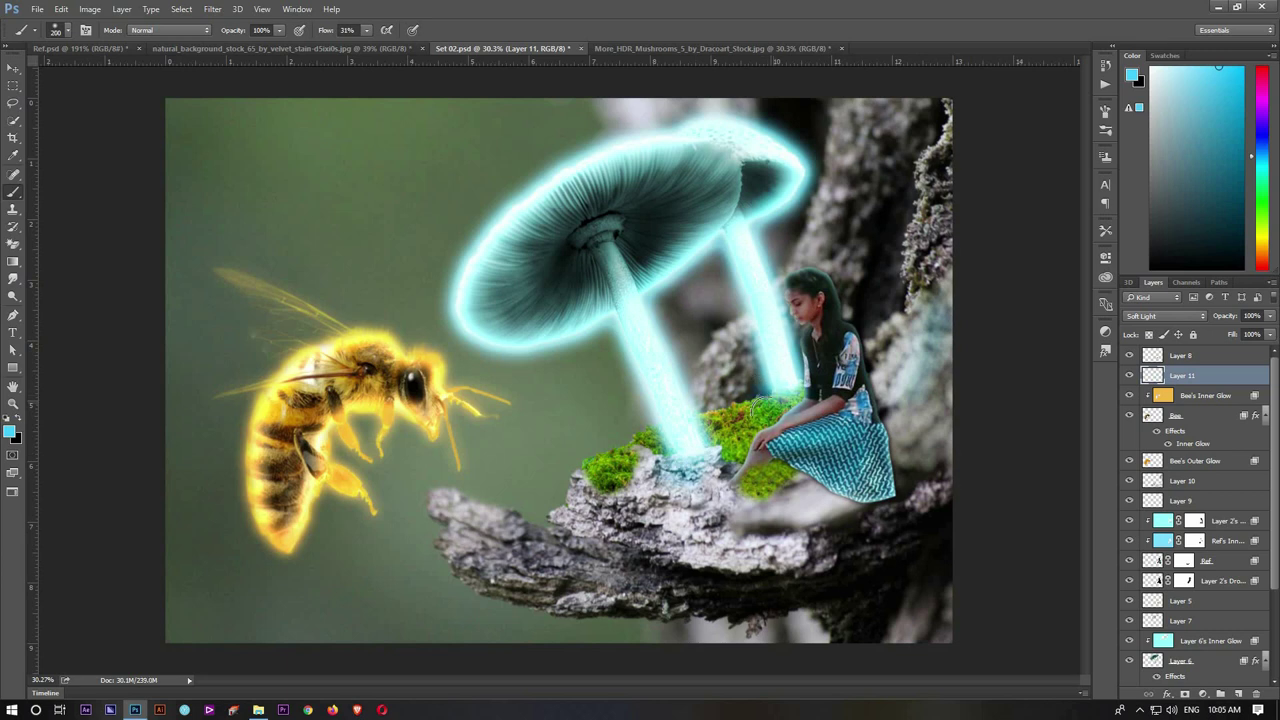
left_click_drag(526, 528, 601, 523)
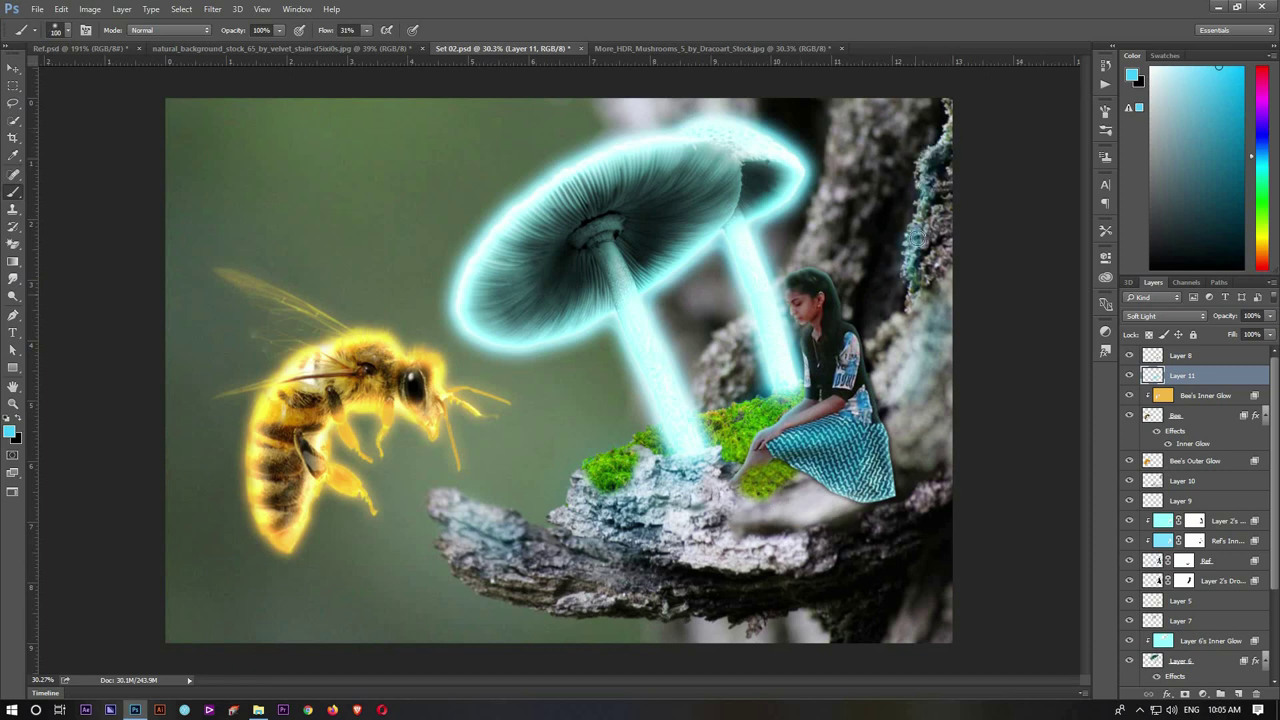
left_click_drag(936, 198, 938, 285)
Step: Brush a yellow glow across the ledge on a new layer, add Layer 13, and load fairydust brushes
key("ctrl+shift+alt+n")
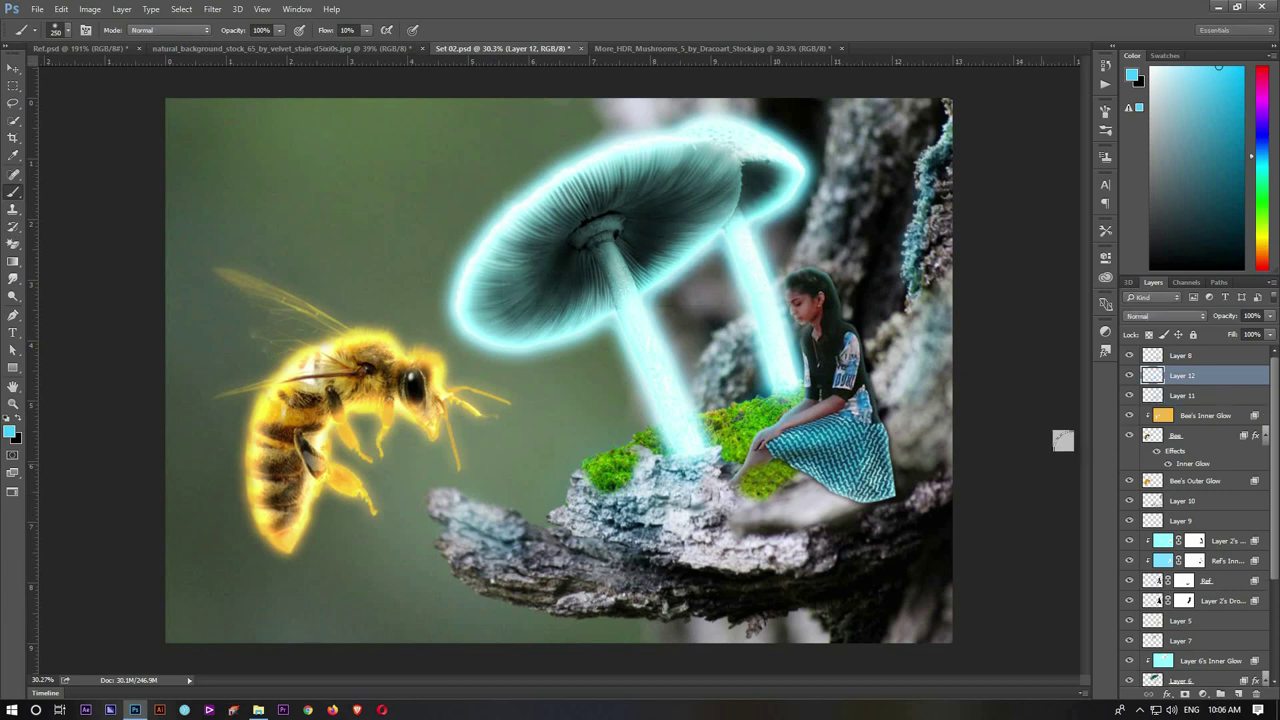
left_click_drag(484, 514, 598, 556)
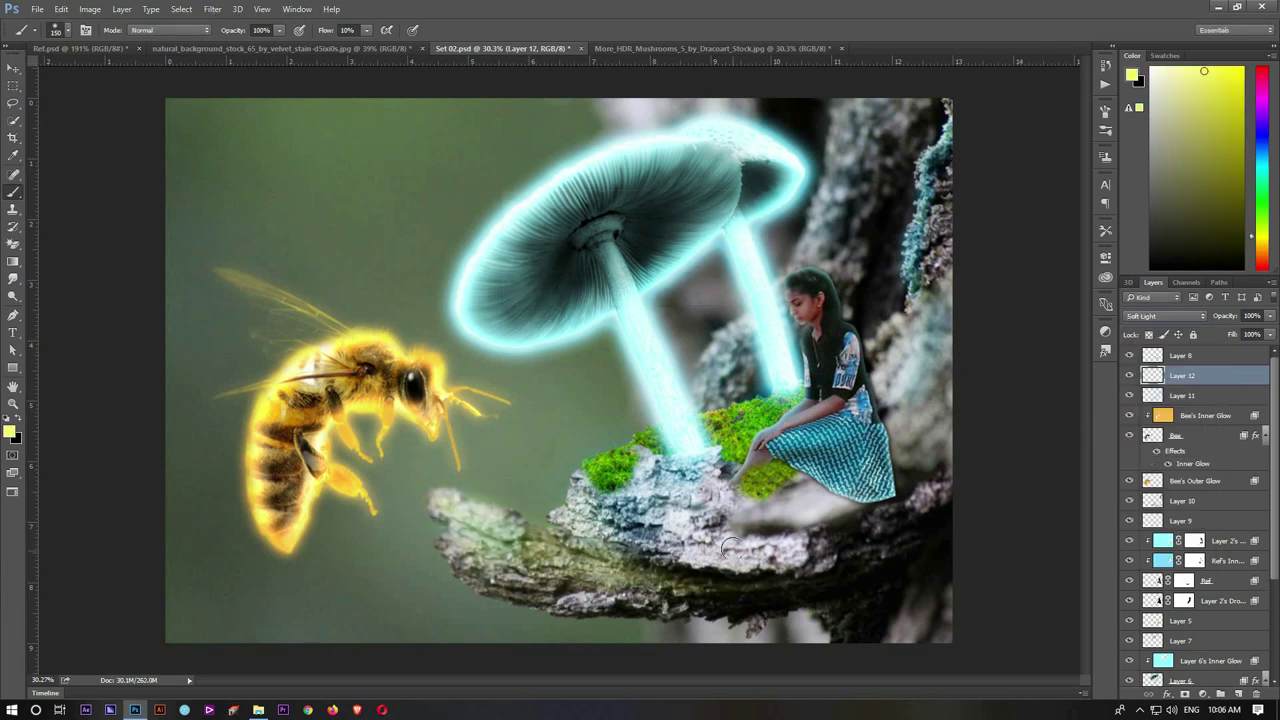
key("ctrl+shift+n")
key("Return")
right_click(450, 300)
left_click(648, 312)
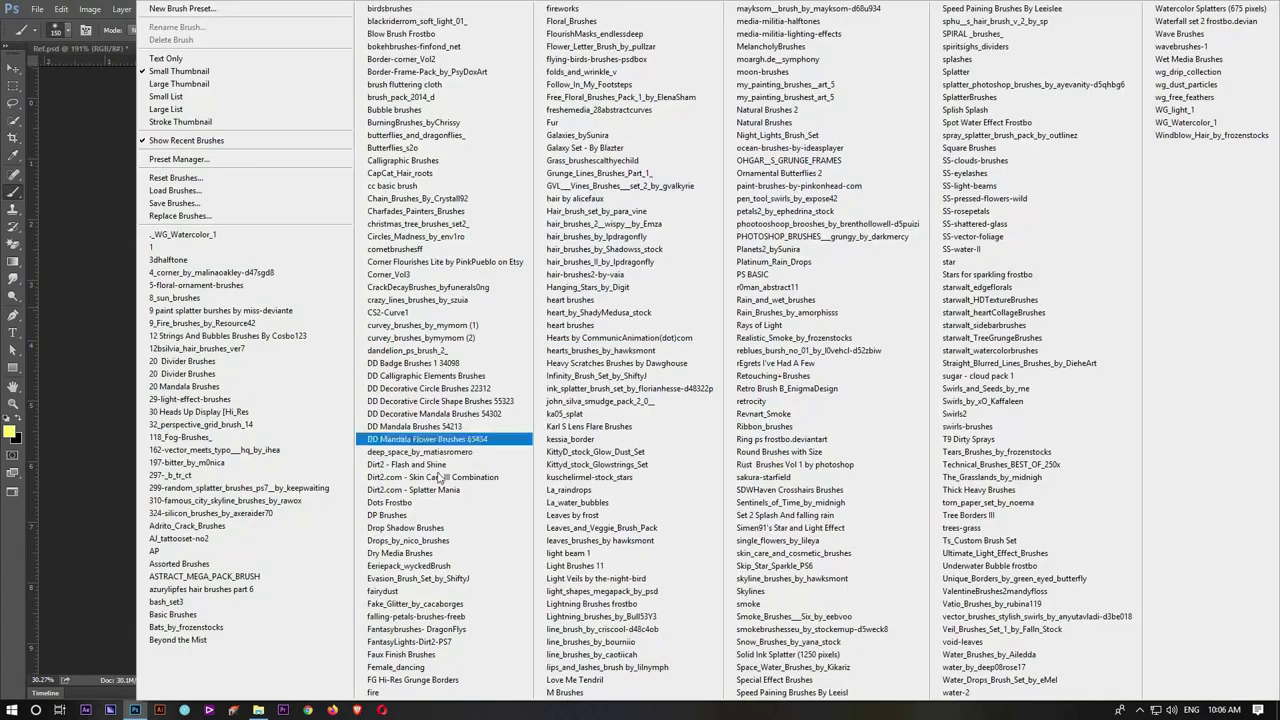
left_click(412, 591)
Step: Paint yellow bokeh dots around the bee, blur them, and fade the layer to 54% opacity
key("Return")
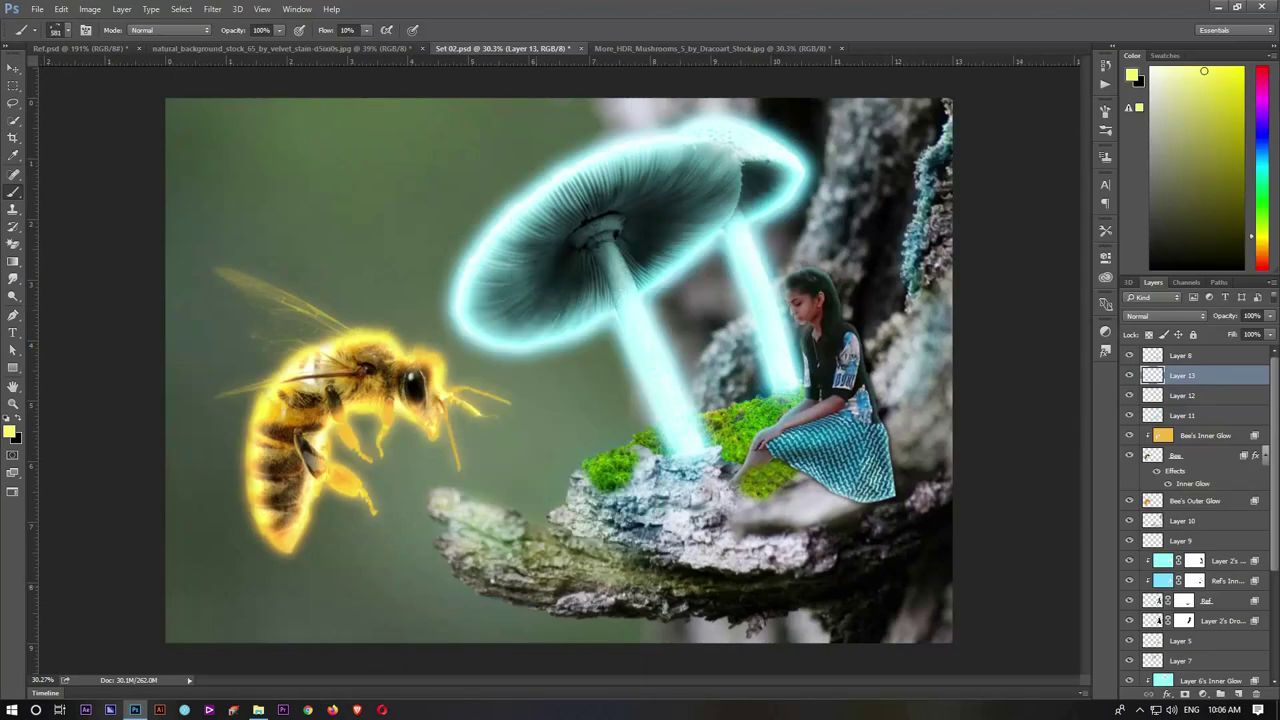
left_click_drag(323, 33, 360, 33)
right_click(290, 305)
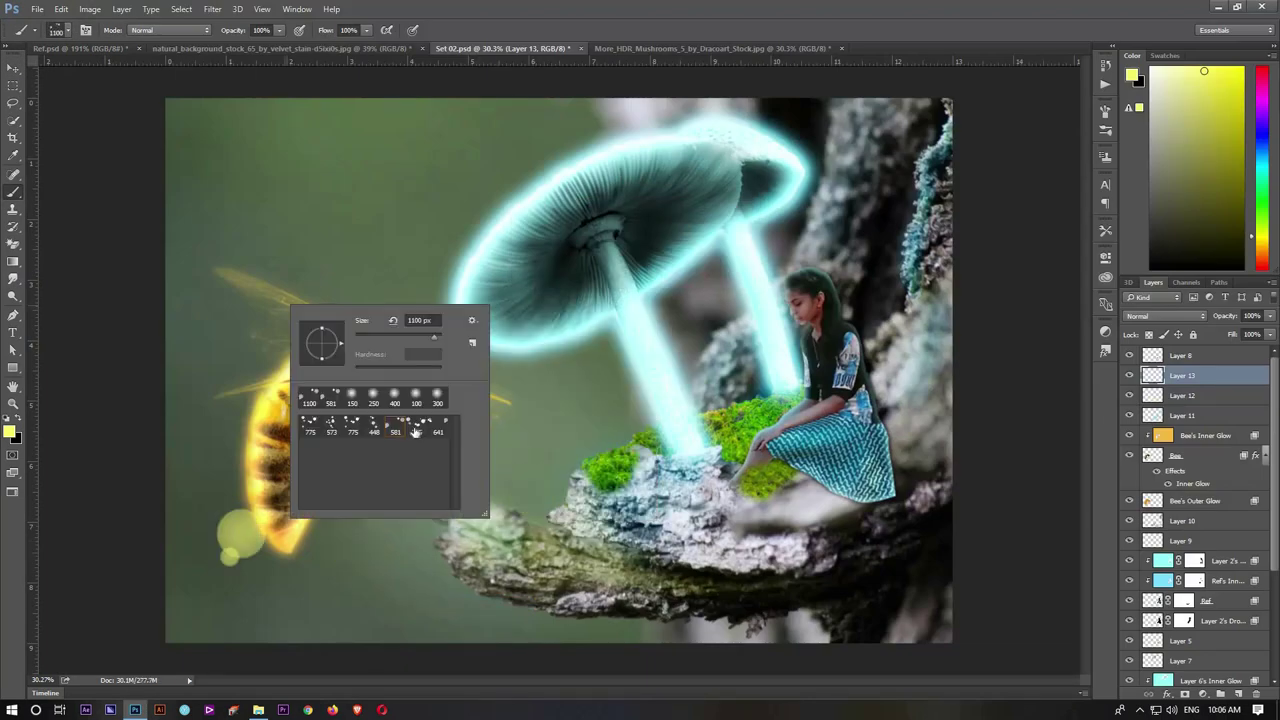
key("Return")
left_click(232, 530)
left_click(243, 332)
left_click(212, 9)
left_click(430, 290)
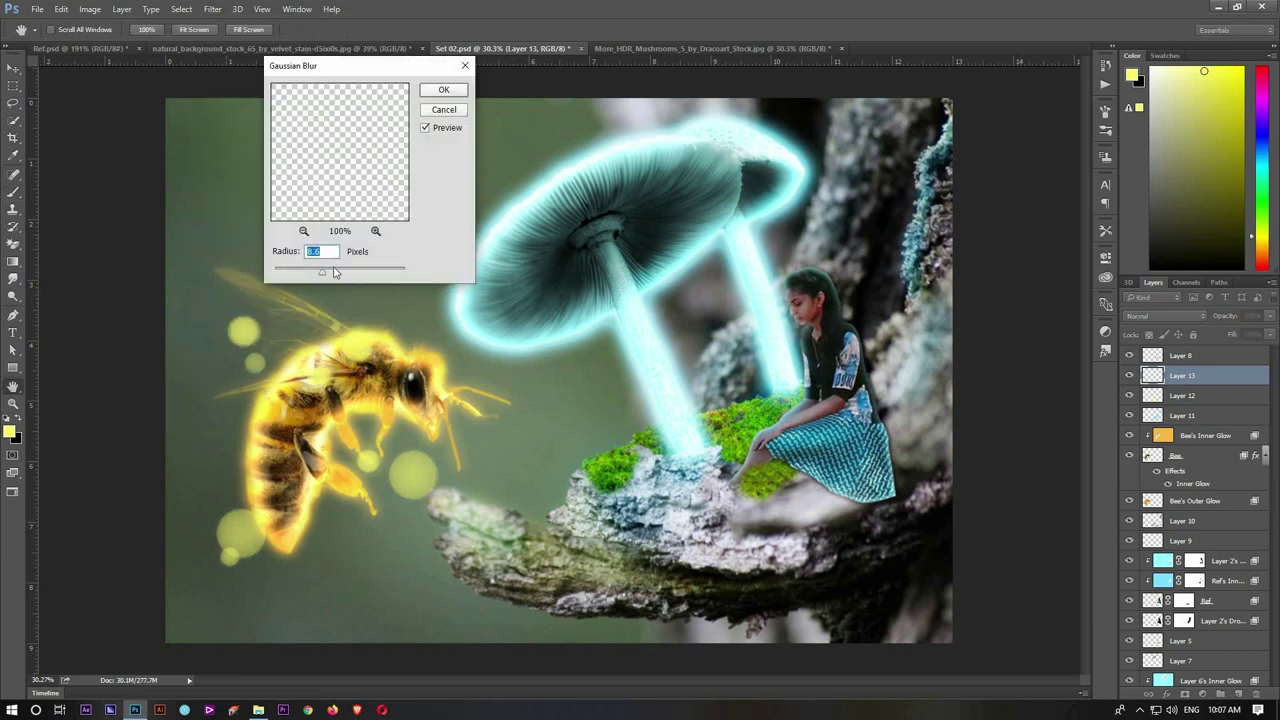
key("Return")
left_click_drag(1209, 318, 1163, 318)
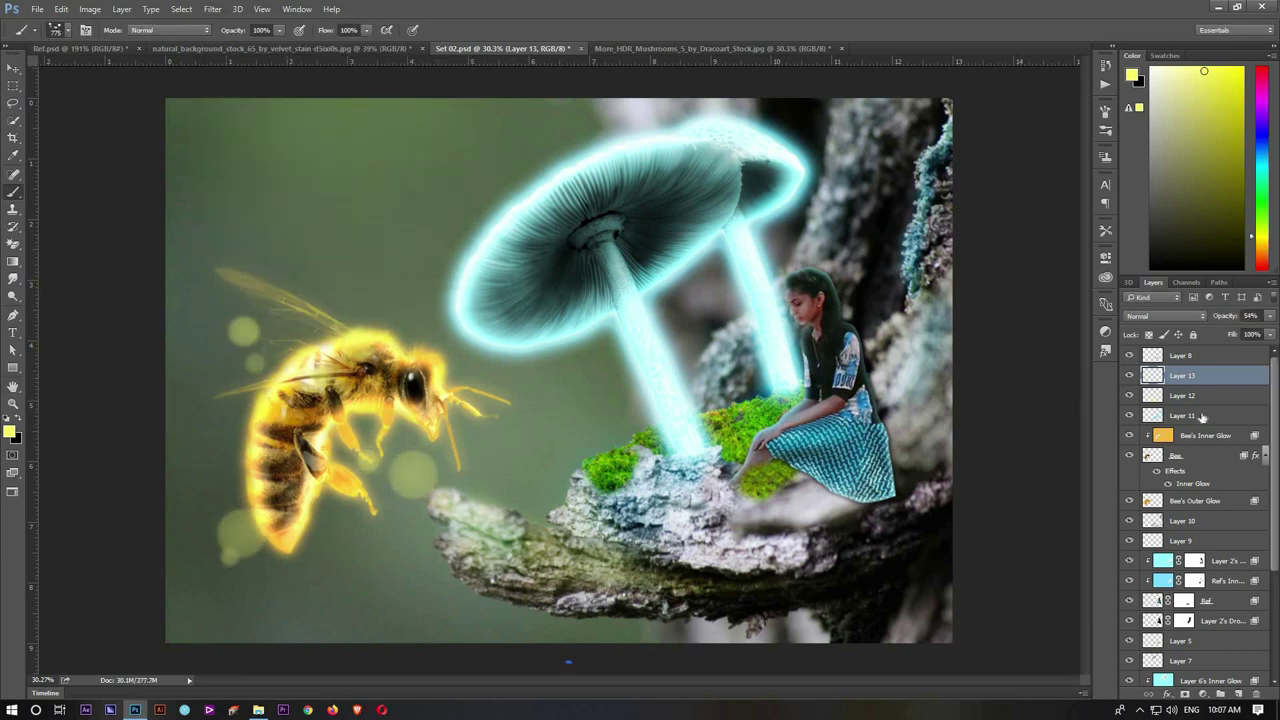
Step: Spray yellow sparkles above and left of the bee on a new layer with a scattered brush
key("ctrl+shift+alt+n")
right_click(543, 368)
left_click_drag(600, 381, 640, 381)
key("Return")
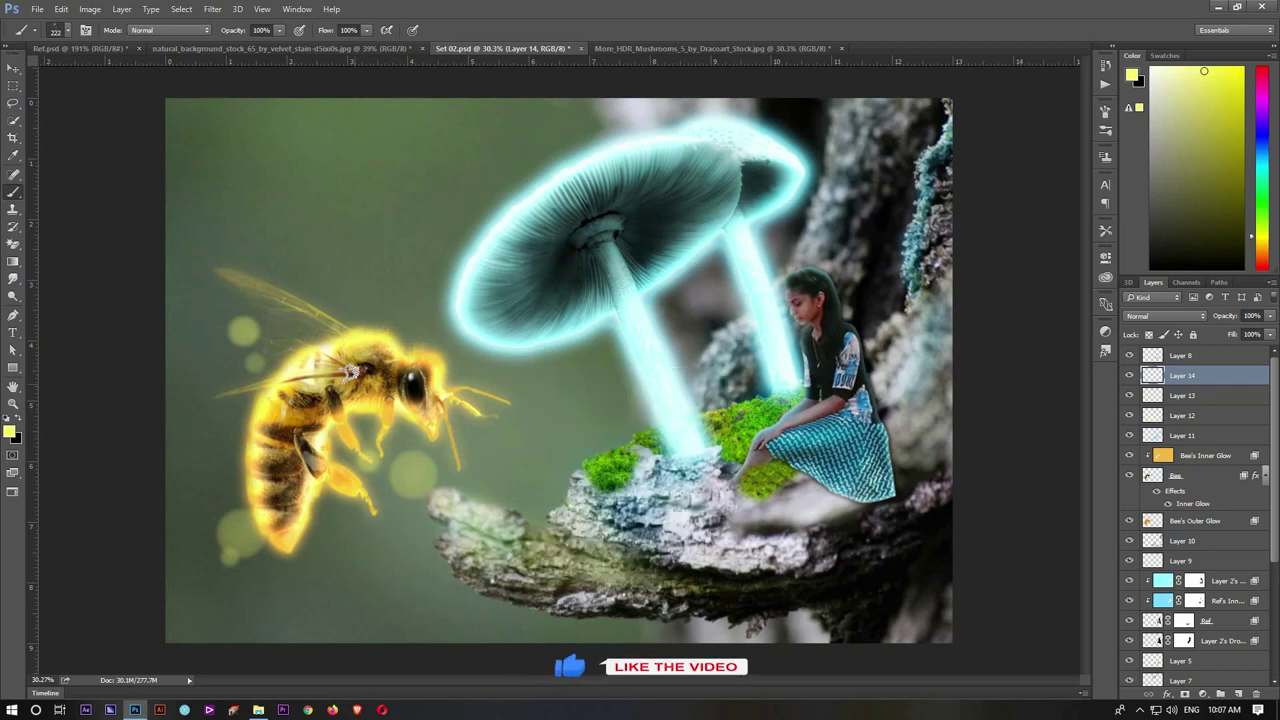
right_click(300, 310)
double_click(318, 400)
left_click_drag(285, 330, 200, 240)
right_click(300, 435)
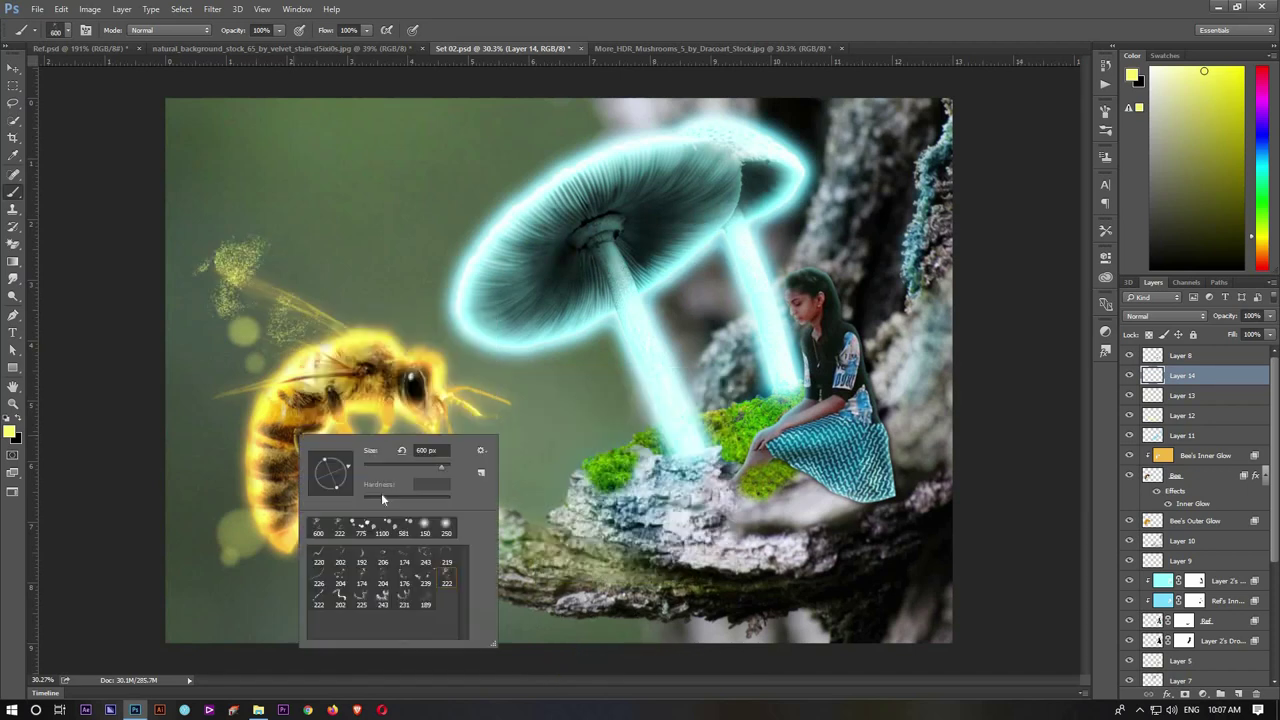
key("Return")
left_click_drag(240, 368, 212, 428)
Step: Give the sparkles a yellow outer glow with wider spread, then add a new empty layer
double_click(1230, 375)
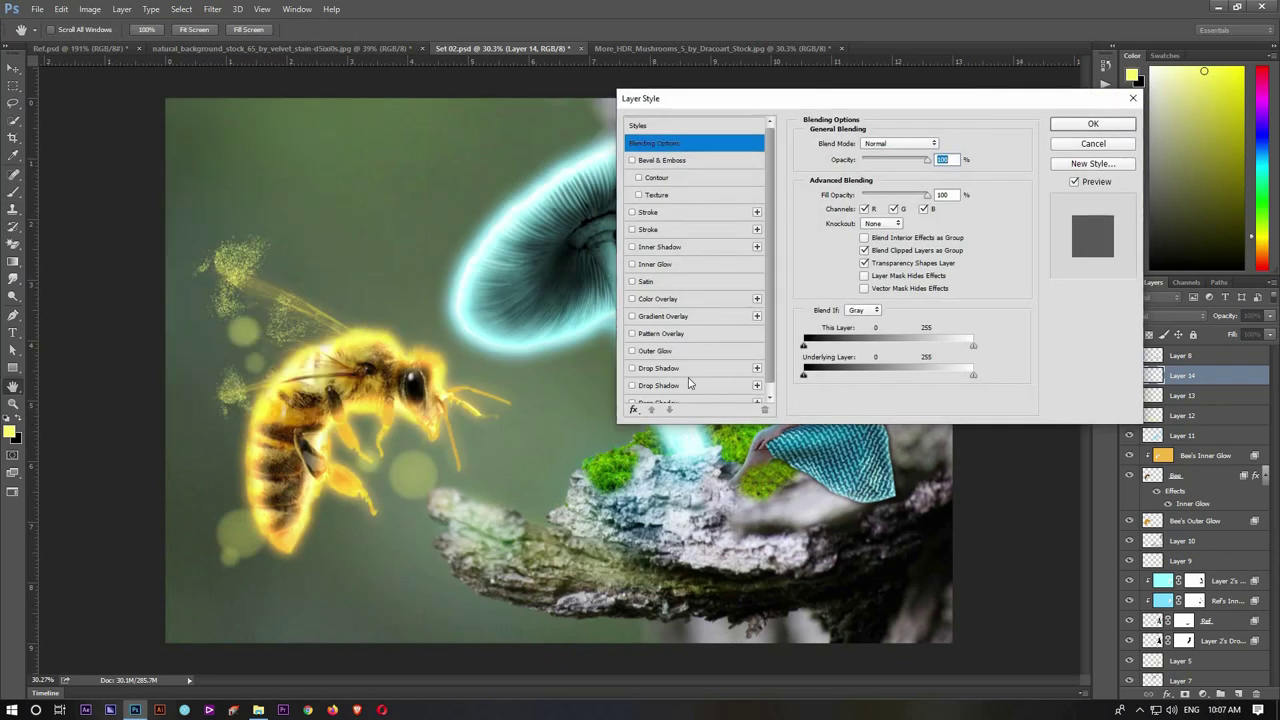
left_click(655, 341)
left_click(835, 193)
left_click(1025, 125)
key("Return")
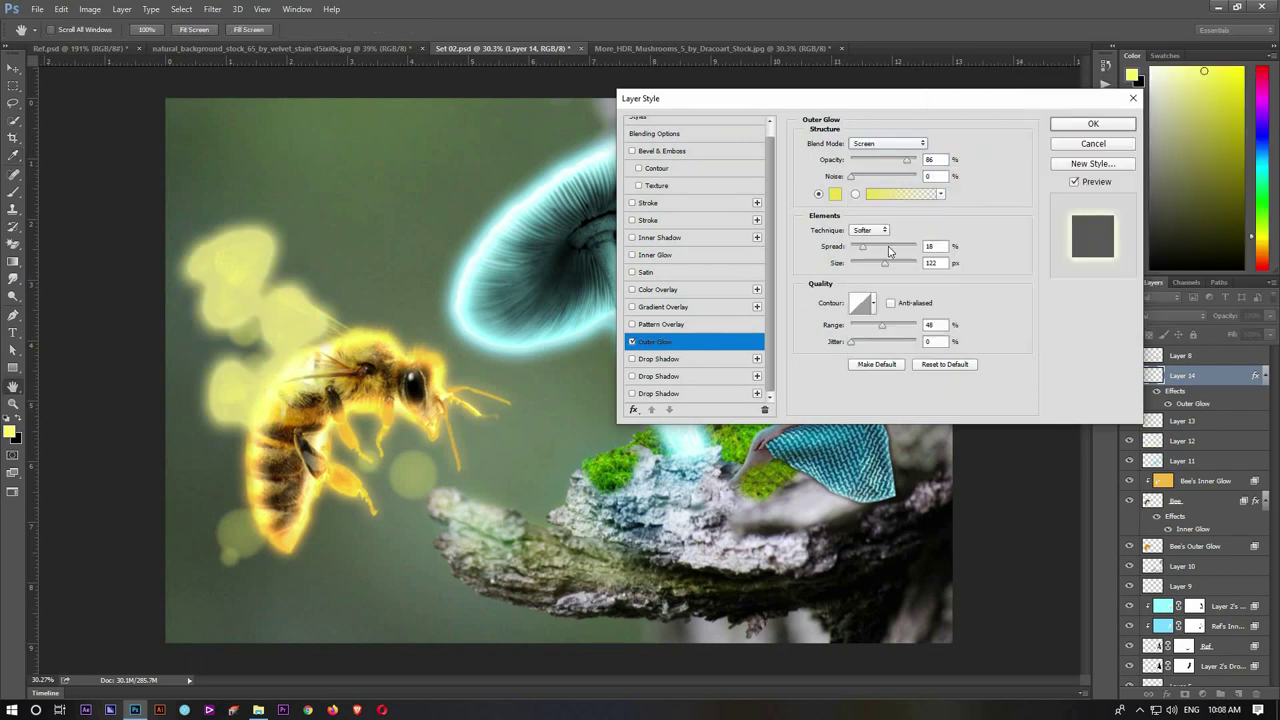
mouse_move(888, 248)
left_mouse_down()
mouse_move(842, 248)
mouse_move(880, 264)
left_mouse_up()
key("Return")
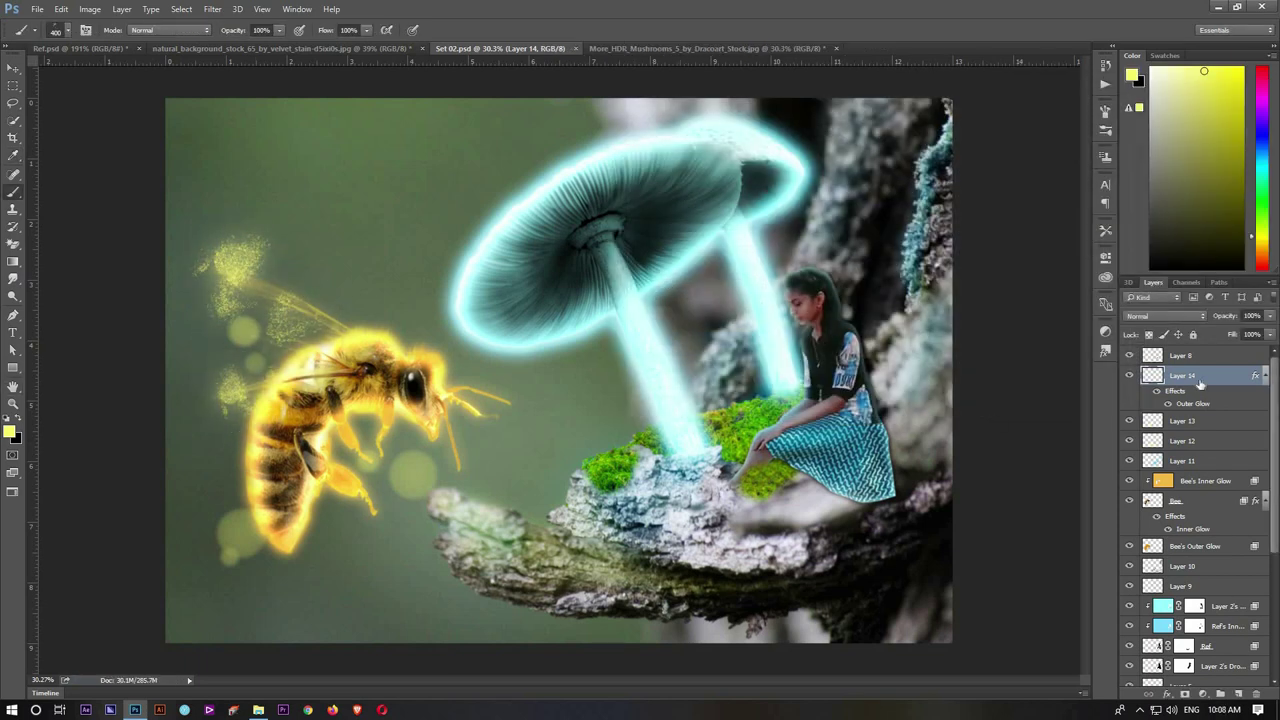
key("ctrl+shift+alt+n")
right_click(462, 438)
key("Return")
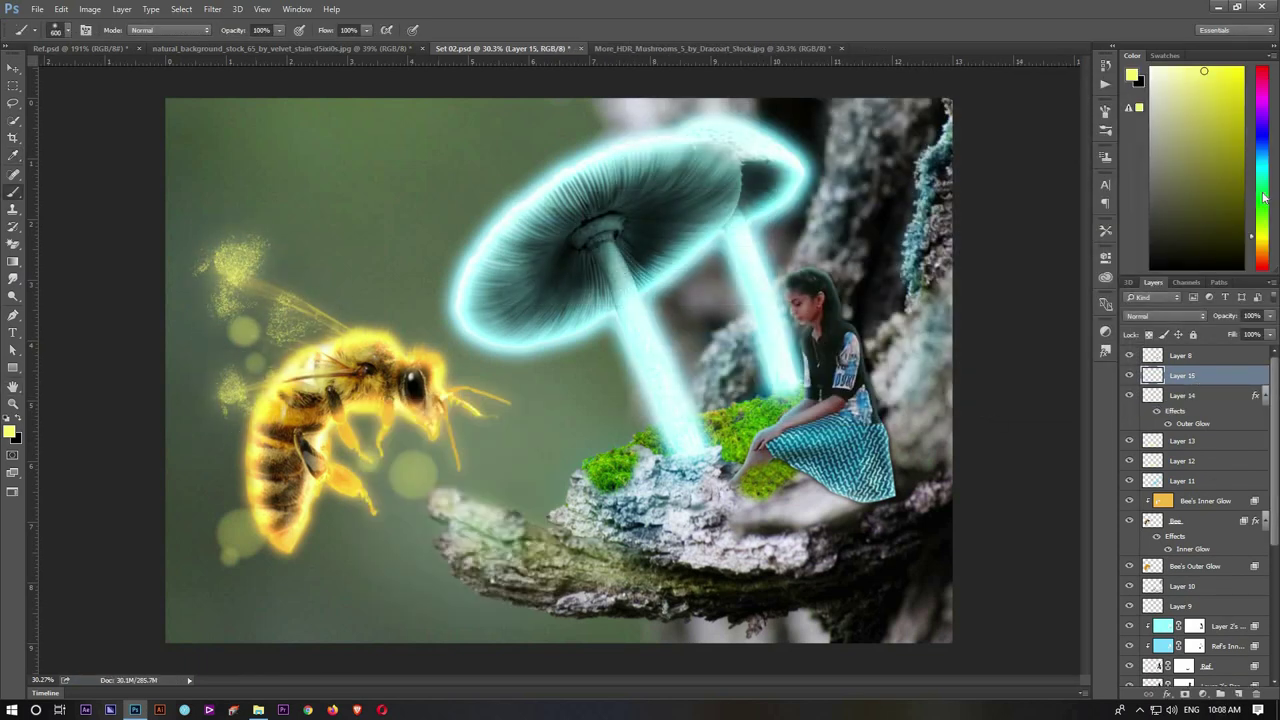
Step: Paint the bee's eye blue in Screen mode and shift its hue +180 to green
left_click_drag(1263, 199, 1262, 127)
left_click(412, 378)
left_click(1165, 316)
left_click(1140, 420)
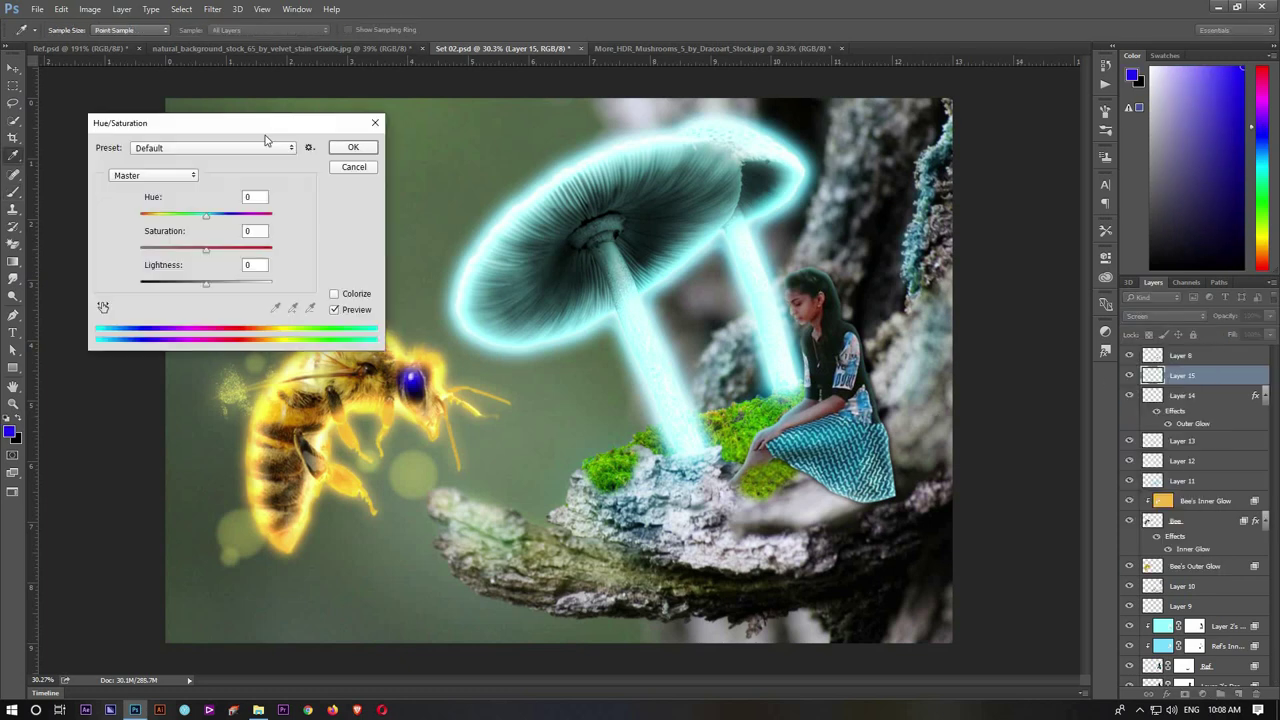
key("ctrl+u")
left_click_drag(266, 122, 863, 125)
left_click_drag(808, 216, 868, 216)
key("Return")
Step: Brush white sparkles on new Layer 16 and give them an outer glow
key("v")
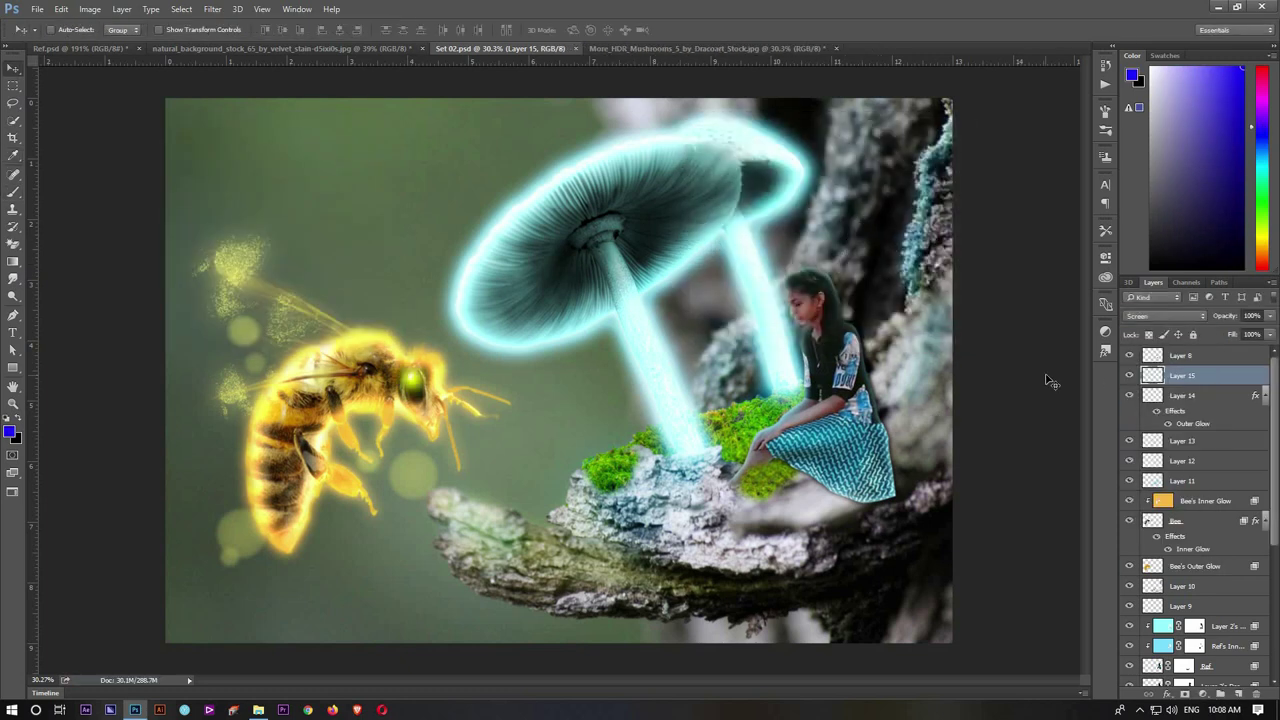
key("ctrl+shift+alt+n")
right_click(617, 343)
key("Escape")
key("b")
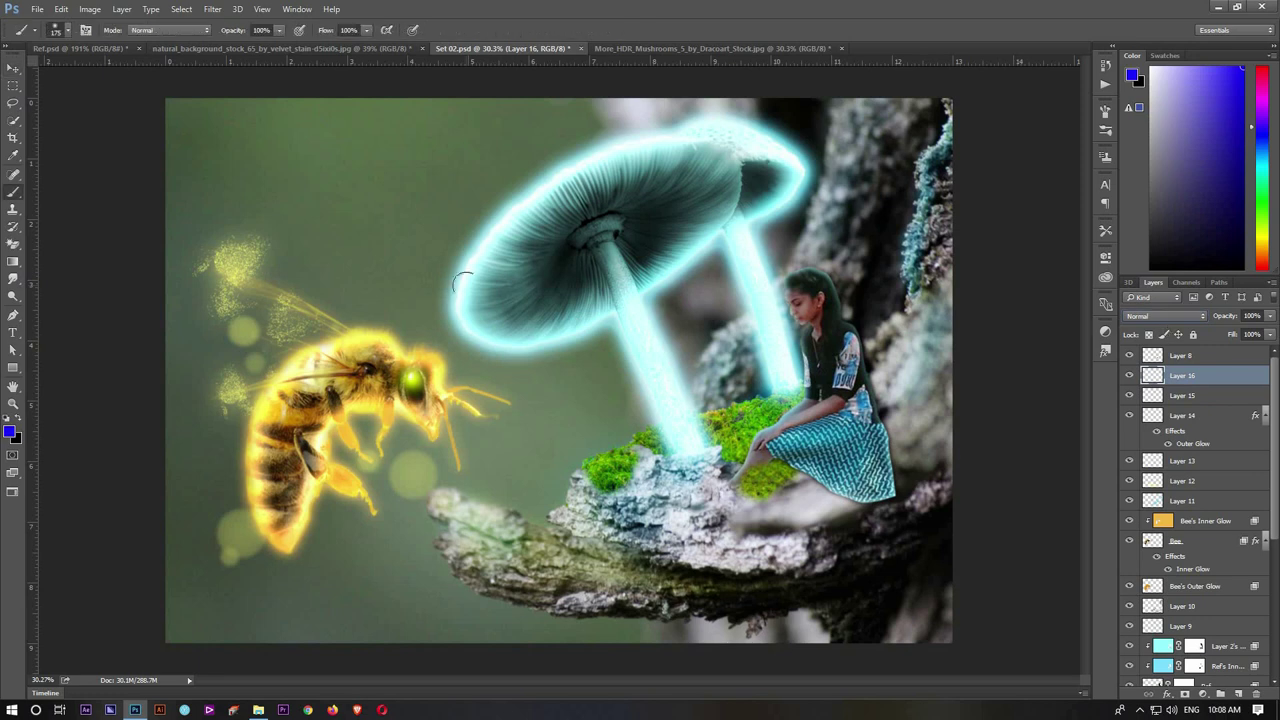
right_click(463, 281)
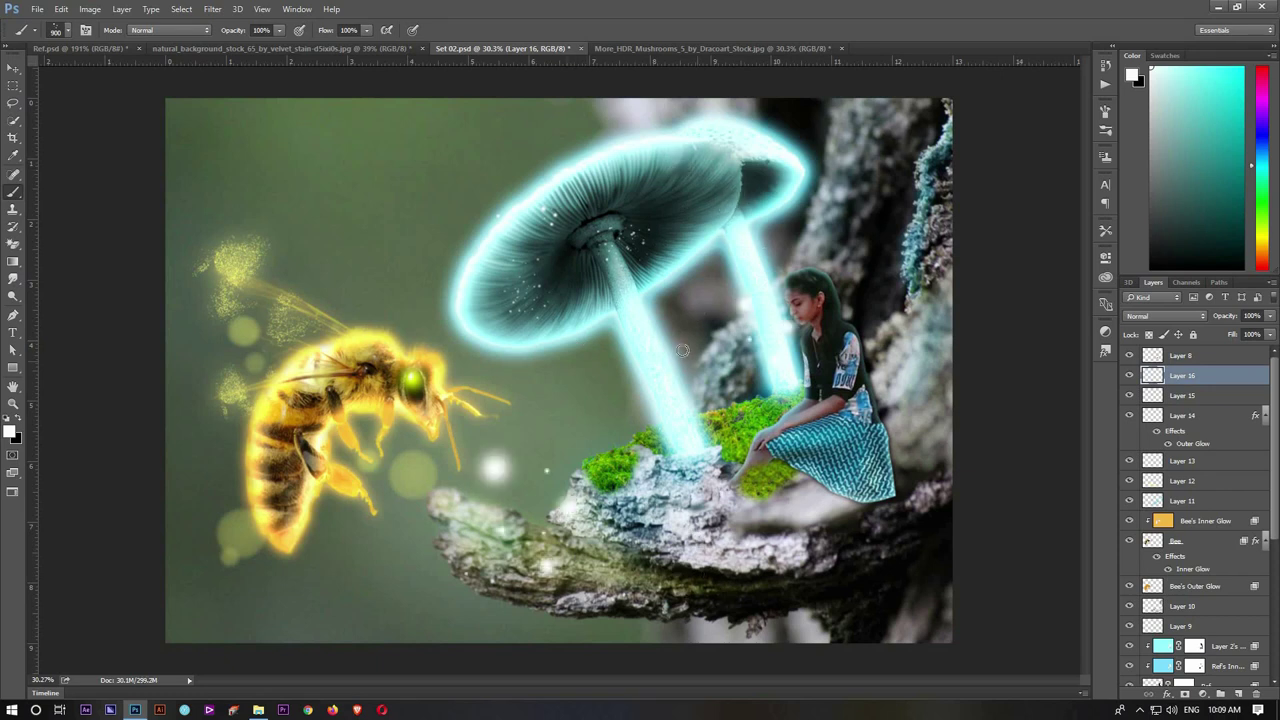
double_click(1250, 375)
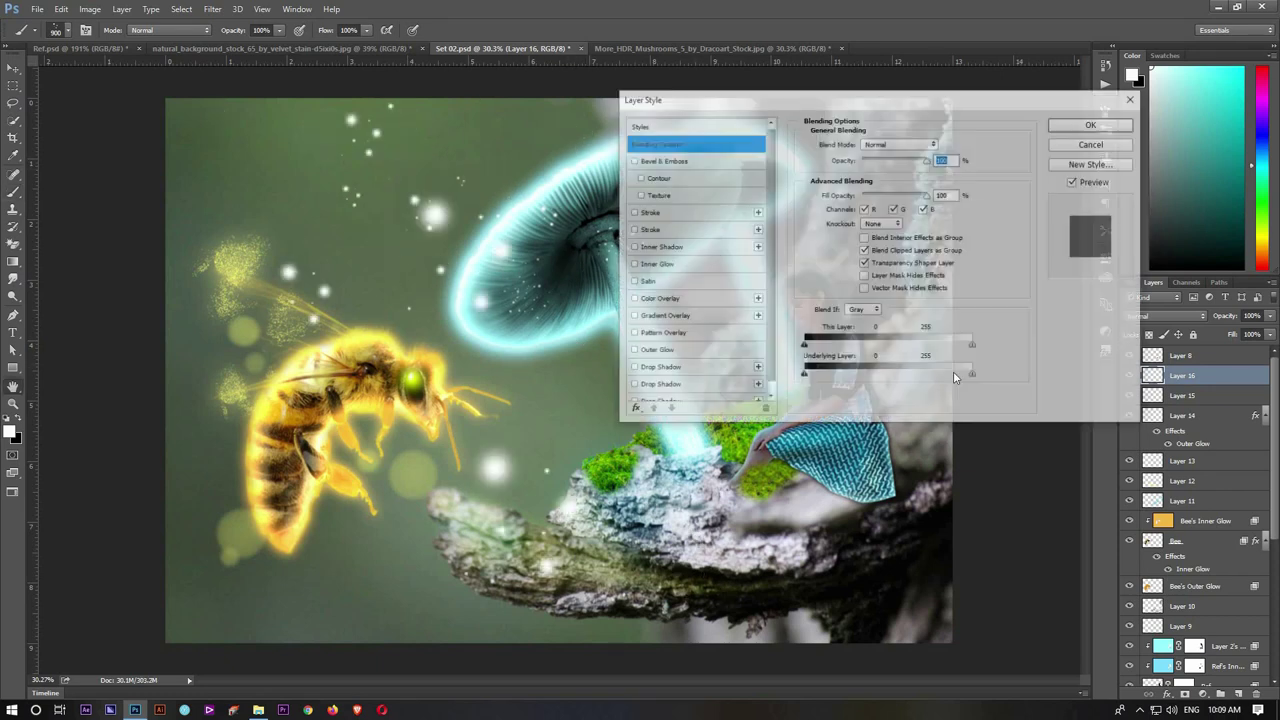
left_click(657, 345)
left_click(1141, 118)
Step: Add Layer 17 and fill it with black
key("v")
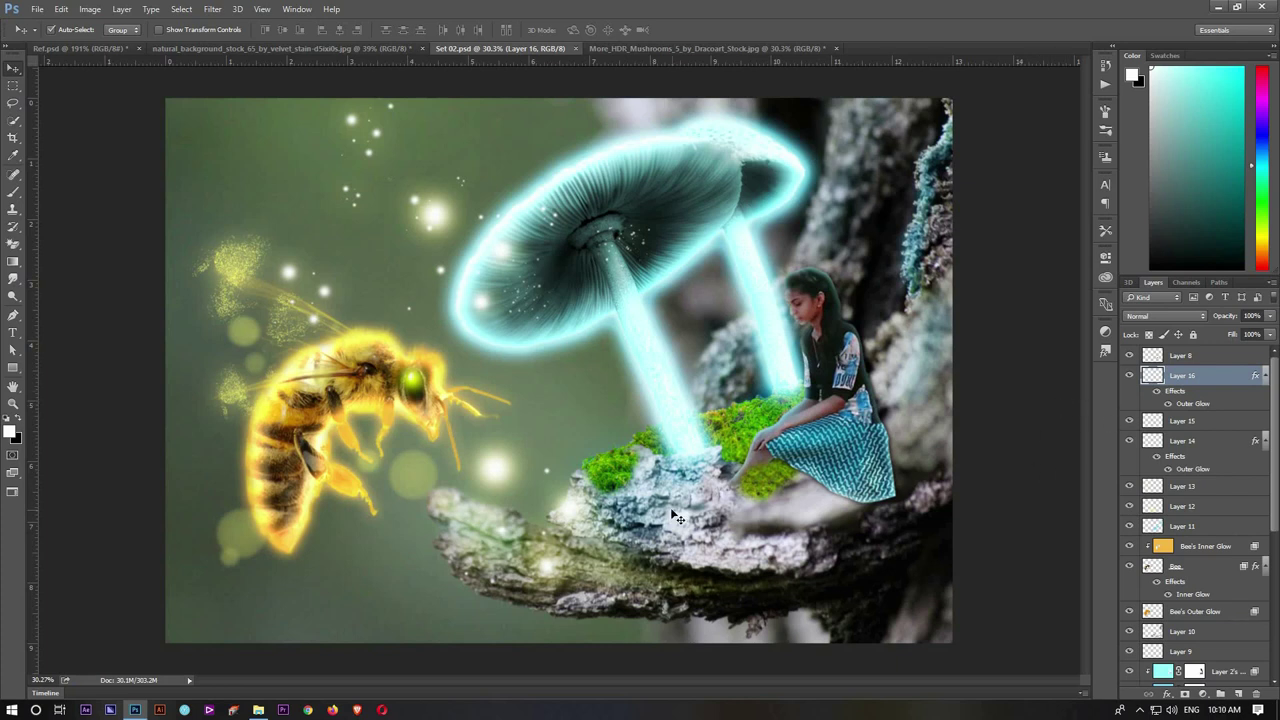
key("ctrl+shift+n")
key("Return")
key("ctrl+BackSpace")
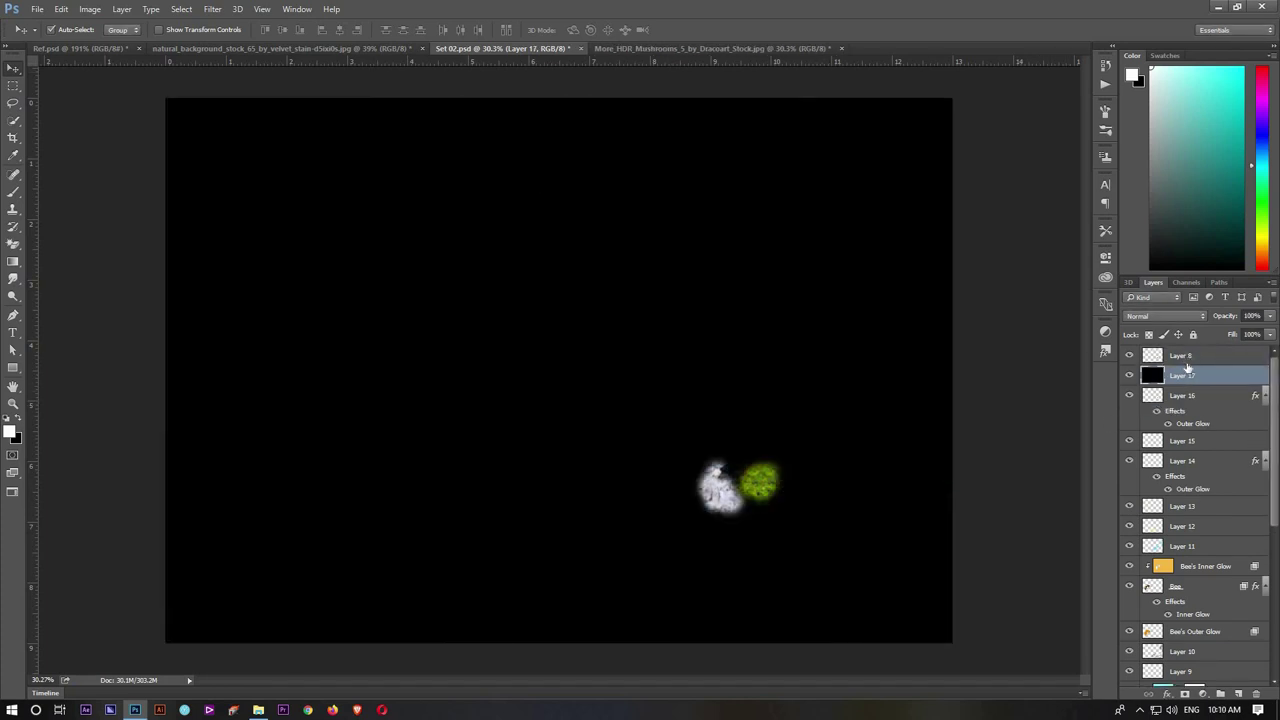
Step: Move Layer 17 above Layer 8 and render a lens flare onto it
left_click_drag(1187, 368, 1185, 356)
left_click(212, 9)
left_click(428, 289)
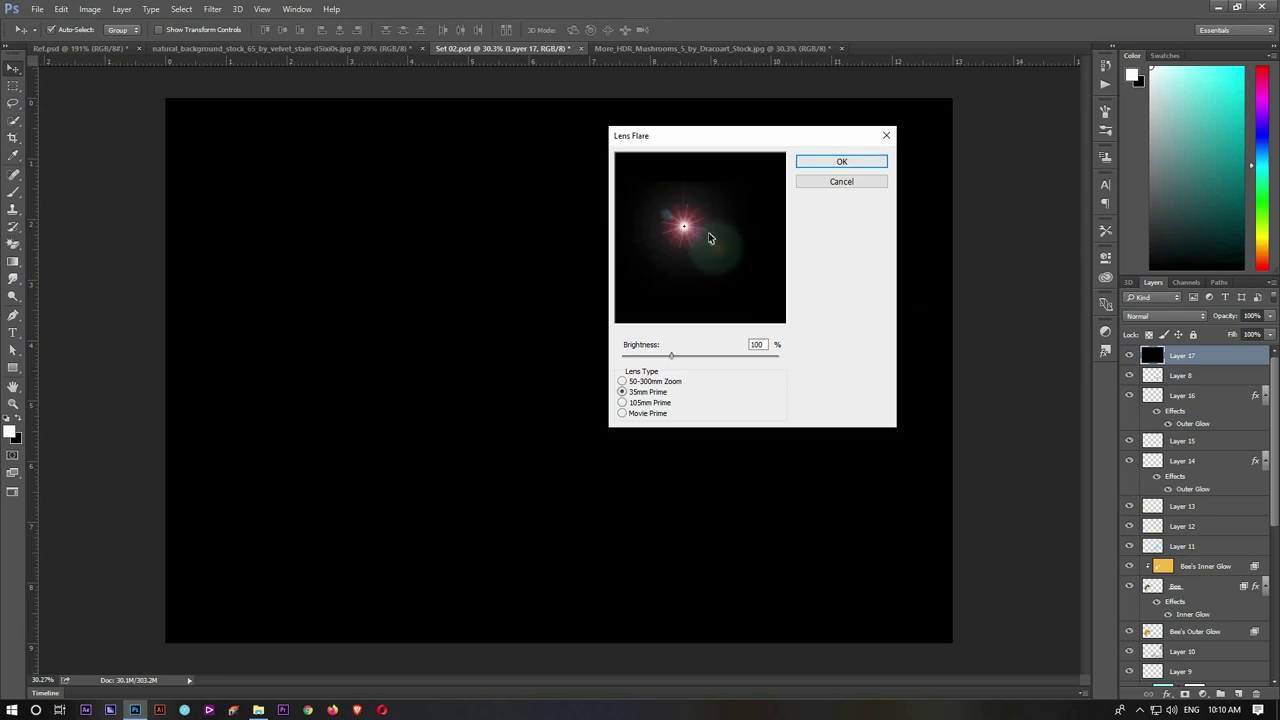
left_click(841, 161)
Step: Blend the flare in Screen mode, soften it with Gaussian Blur, and shift its hue +180
key("alt+shift+s")
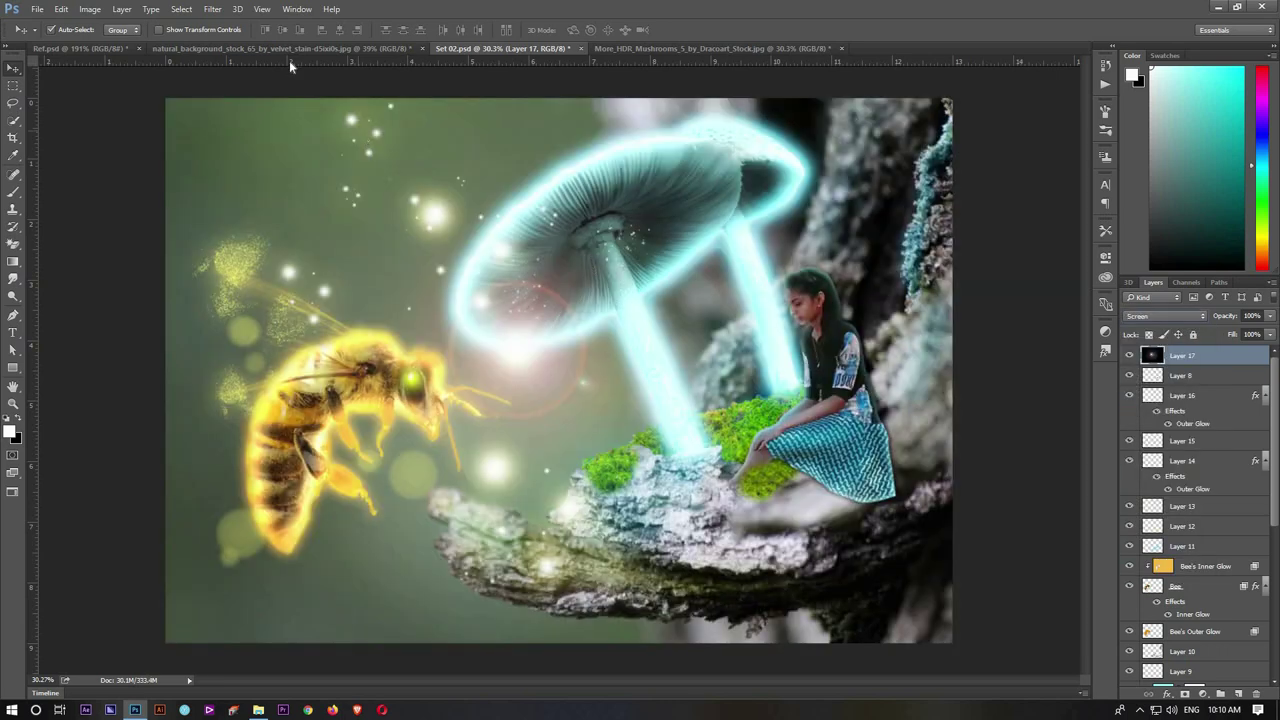
left_click(212, 9)
left_click(440, 205)
key("Return")
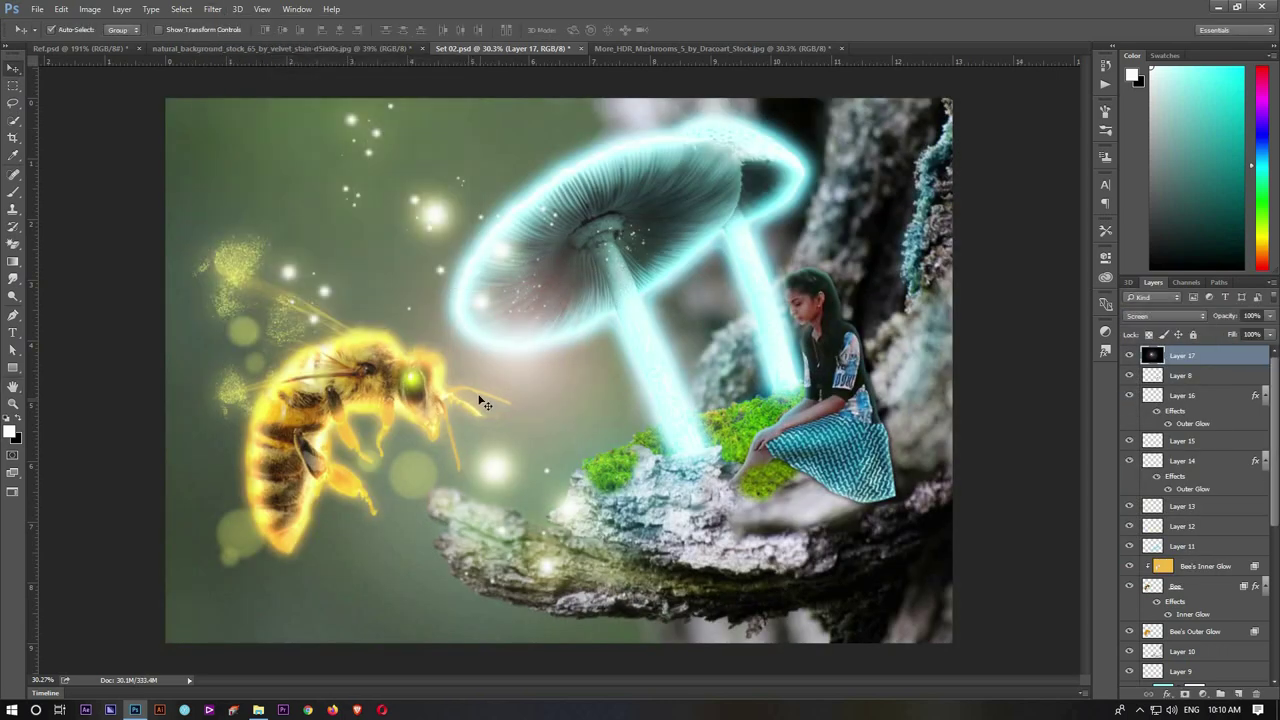
key("ctrl+u")
left_click_drag(922, 198, 1003, 212)
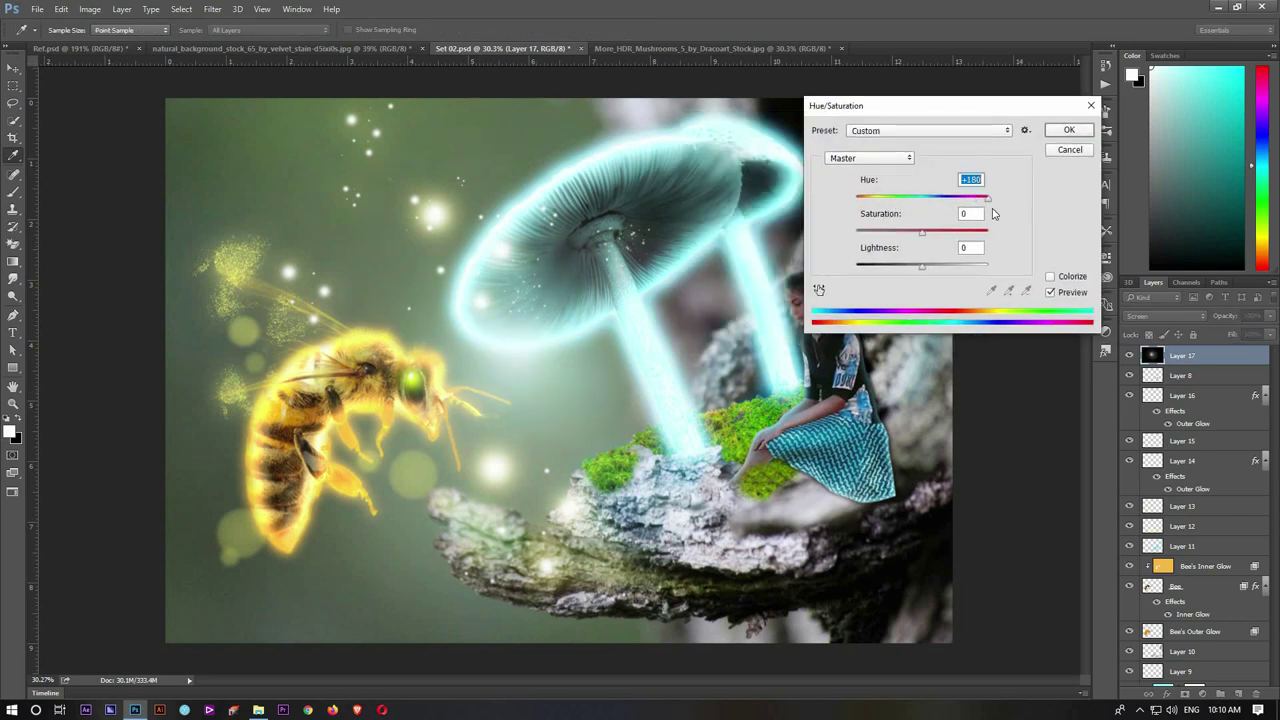
key("Return")
Step: Scale the lens flare layer up to 136%
key("ctrl+minus")
key("ctrl+t")
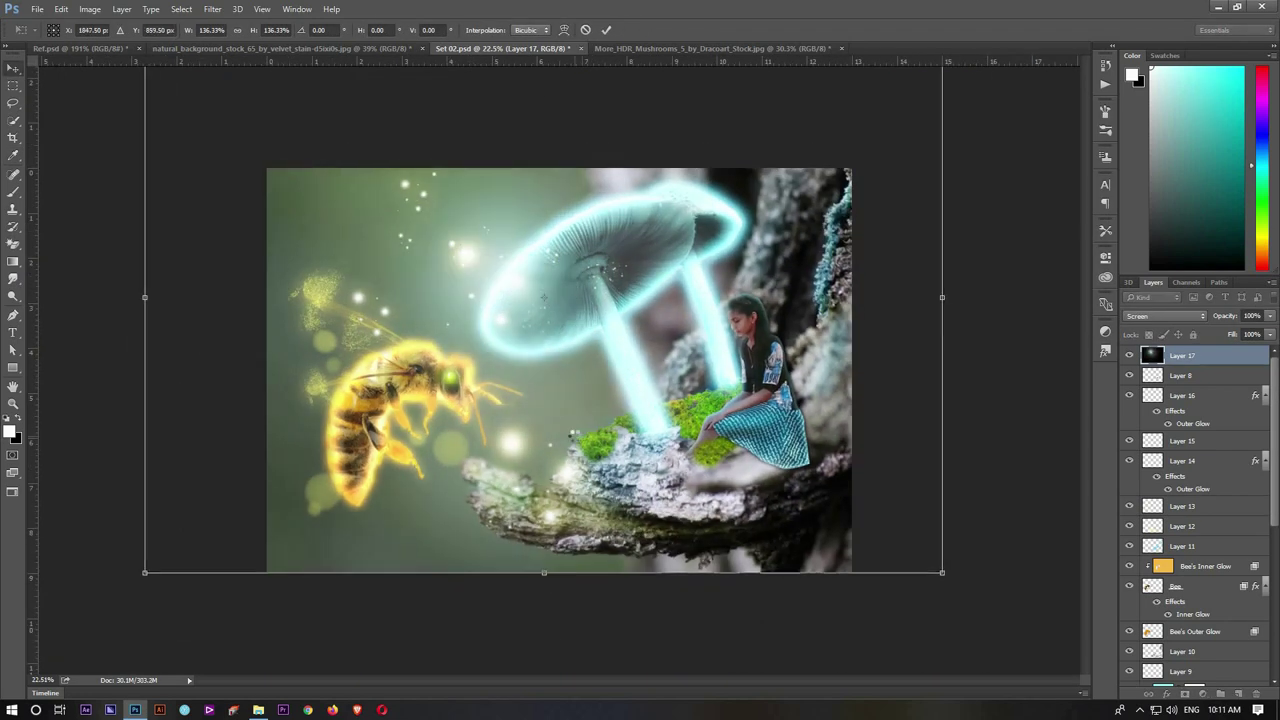
key("Return")
key("ctrl+plus")
Step: Start a text entry on the canvas, then cancel it
key("t")
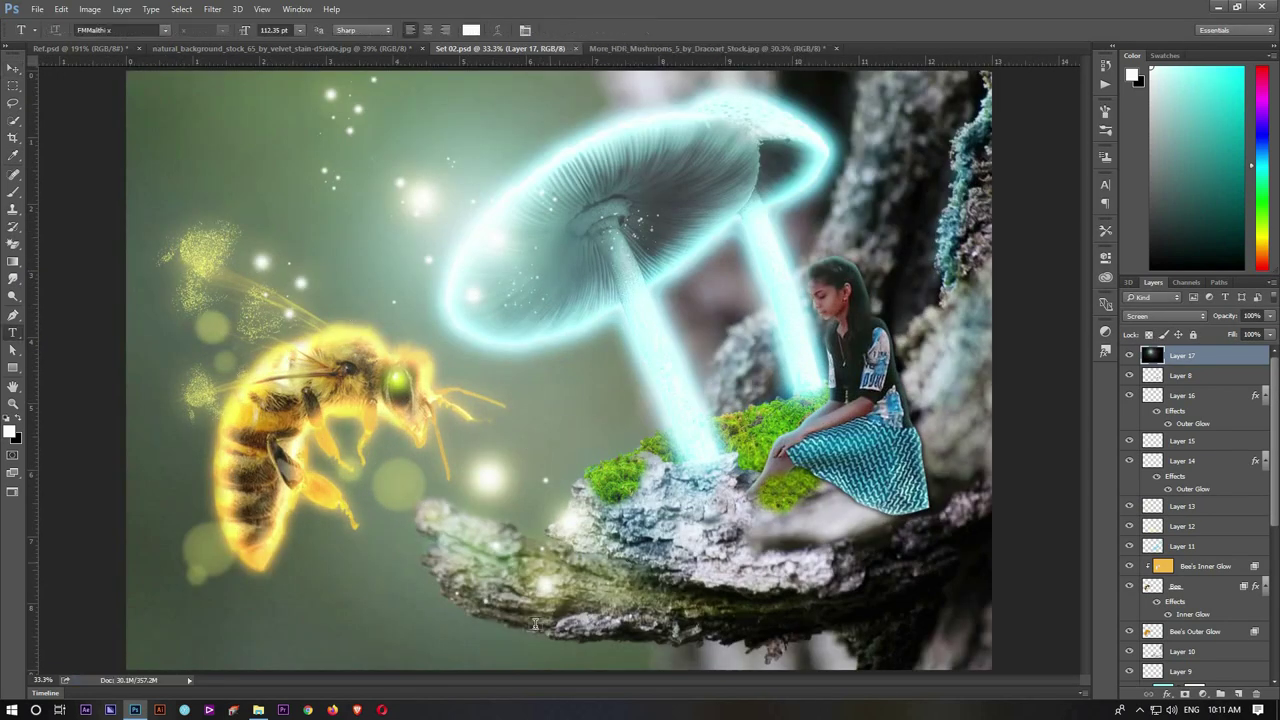
left_click(476, 633)
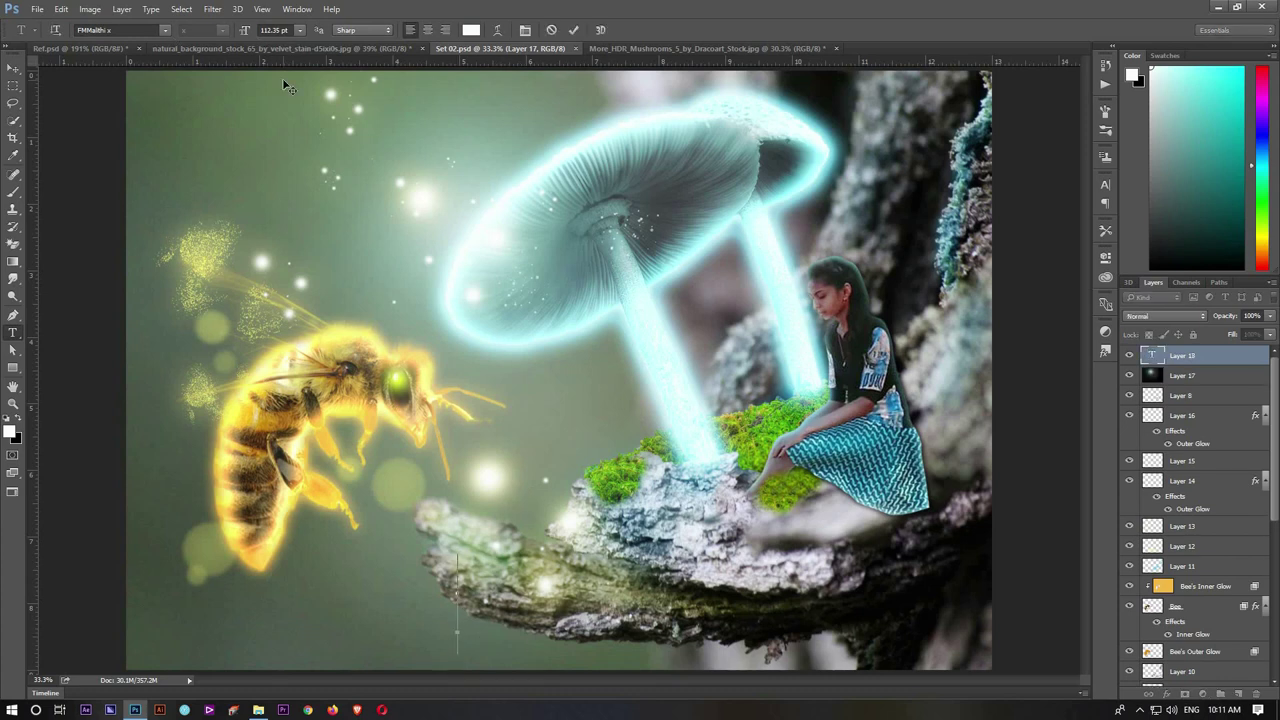
key("Escape")
Step: Add a Levels adjustment layer adjusting only the Blue channel
left_click(1202, 693)
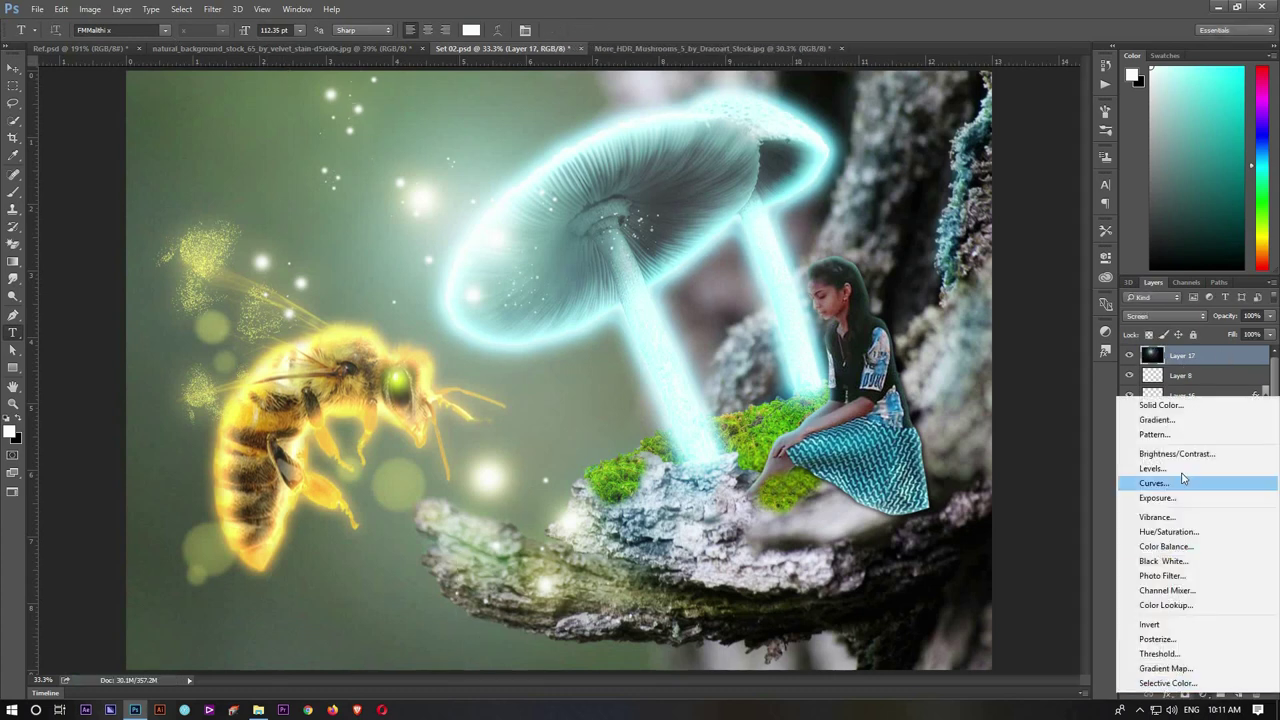
left_click(1152, 468)
left_click(940, 312)
left_click(900, 348)
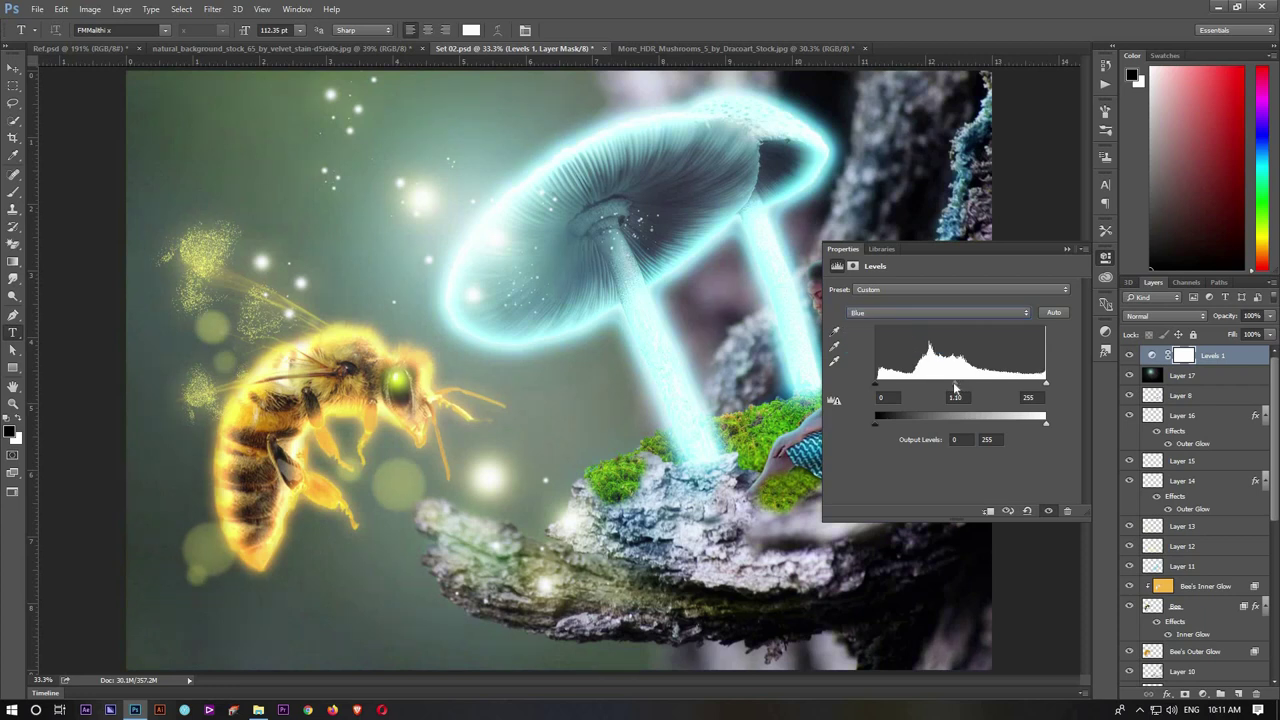
left_click(1130, 357)
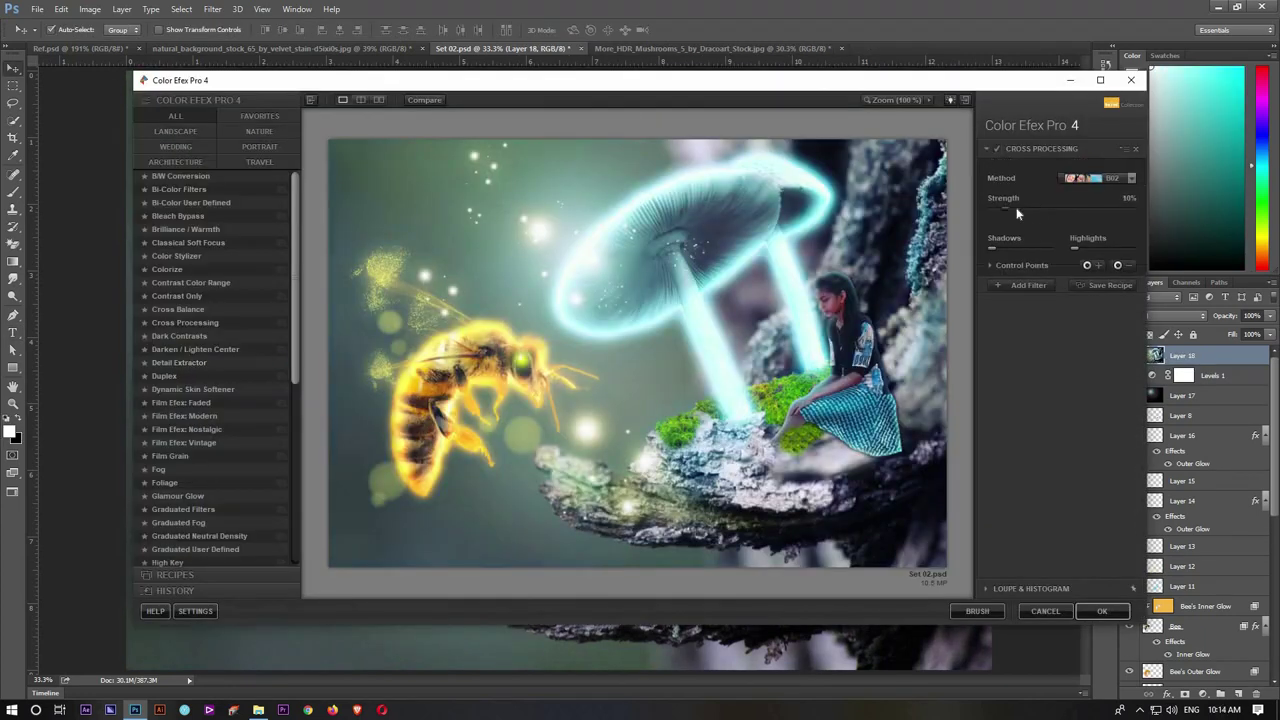
Step: Apply Cross Processing method B10 plus a Duplex filter with slightly raised strength and adjusted opacity
left_click(1080, 180)
left_click(1082, 252)
left_click(164, 376)
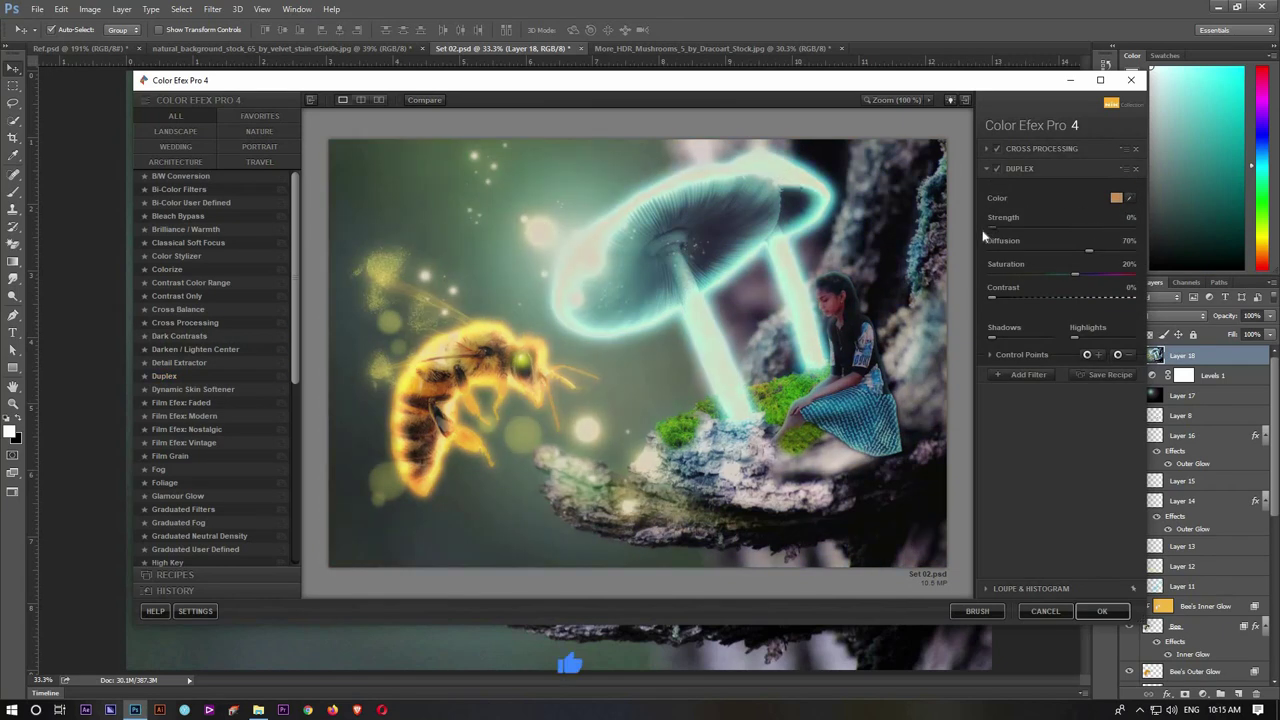
left_click_drag(990, 228, 1002, 228)
left_click(990, 354)
left_click(1028, 462)
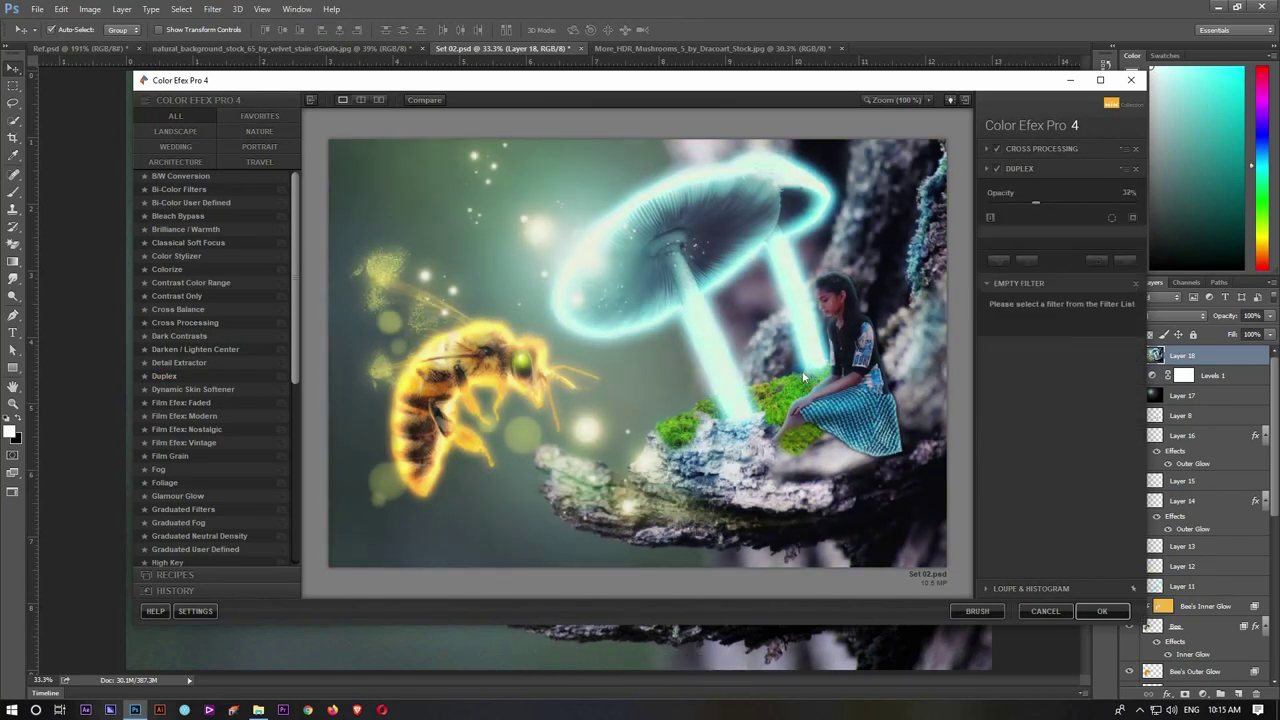
left_click(1098, 611)
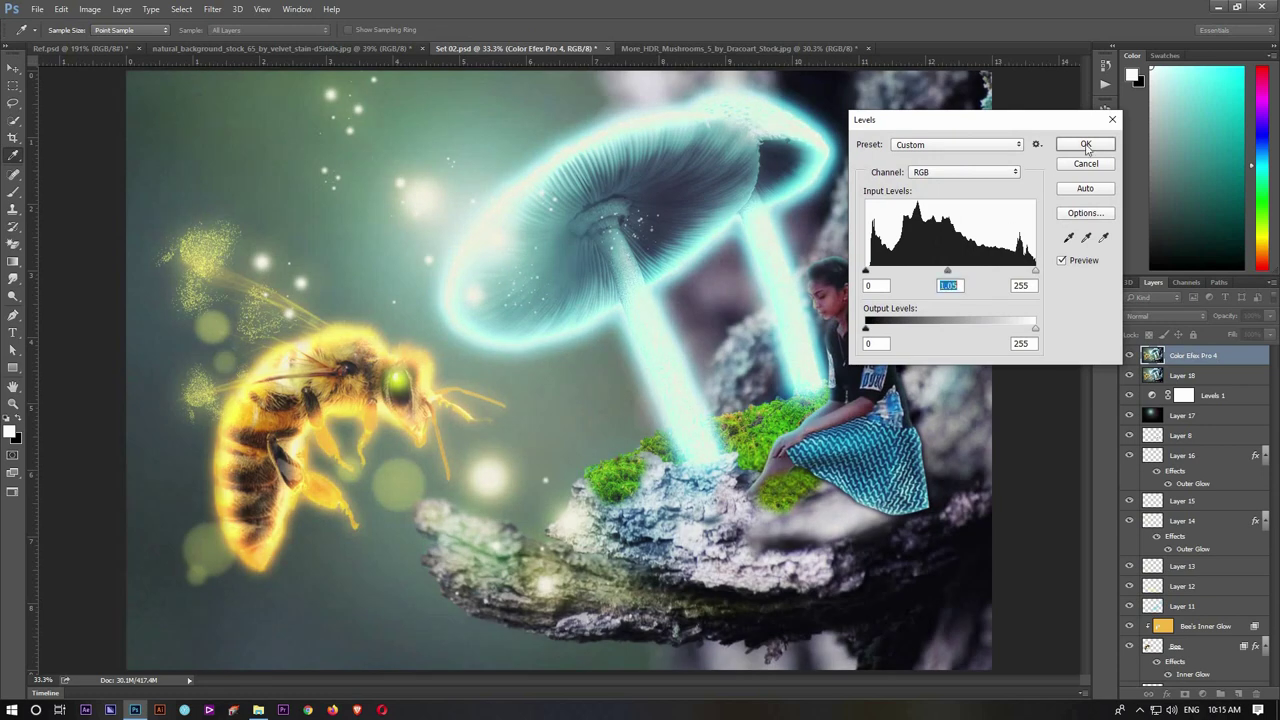
key("Escape")
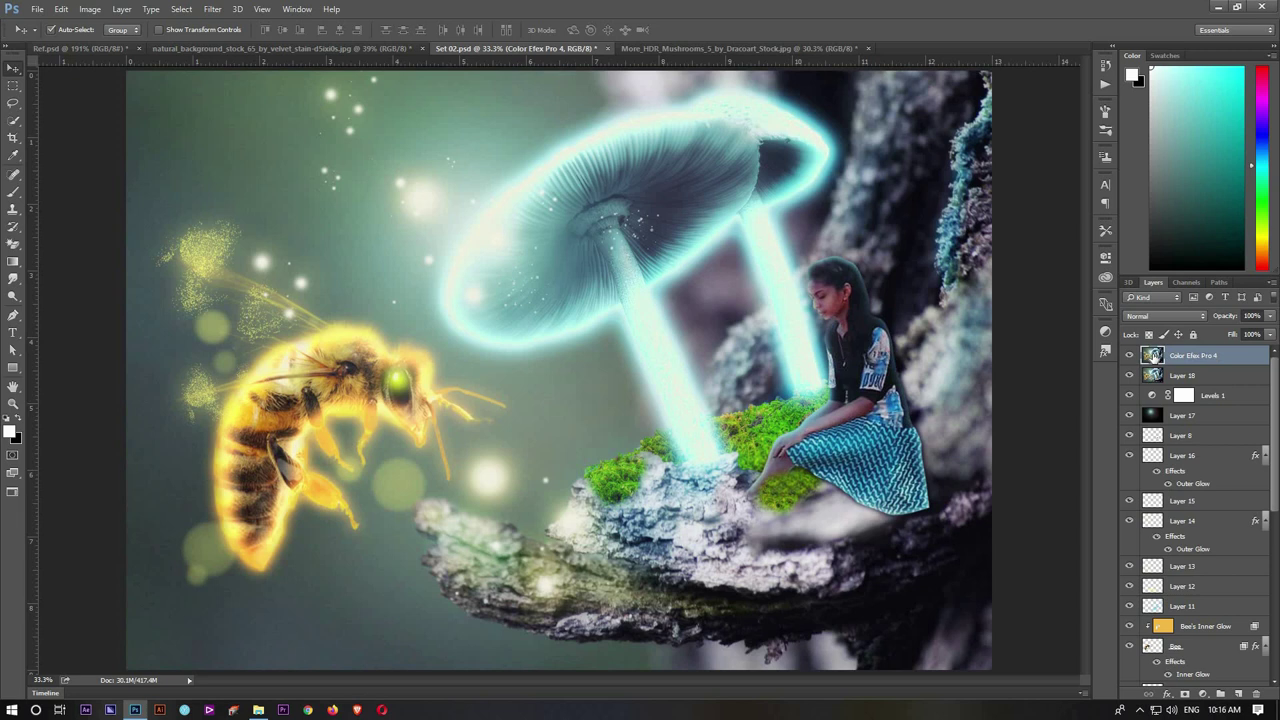
Step: Add the artist's name as white text at bottom centre in Banjoman Open Bold
key("t")
left_click(465, 580)
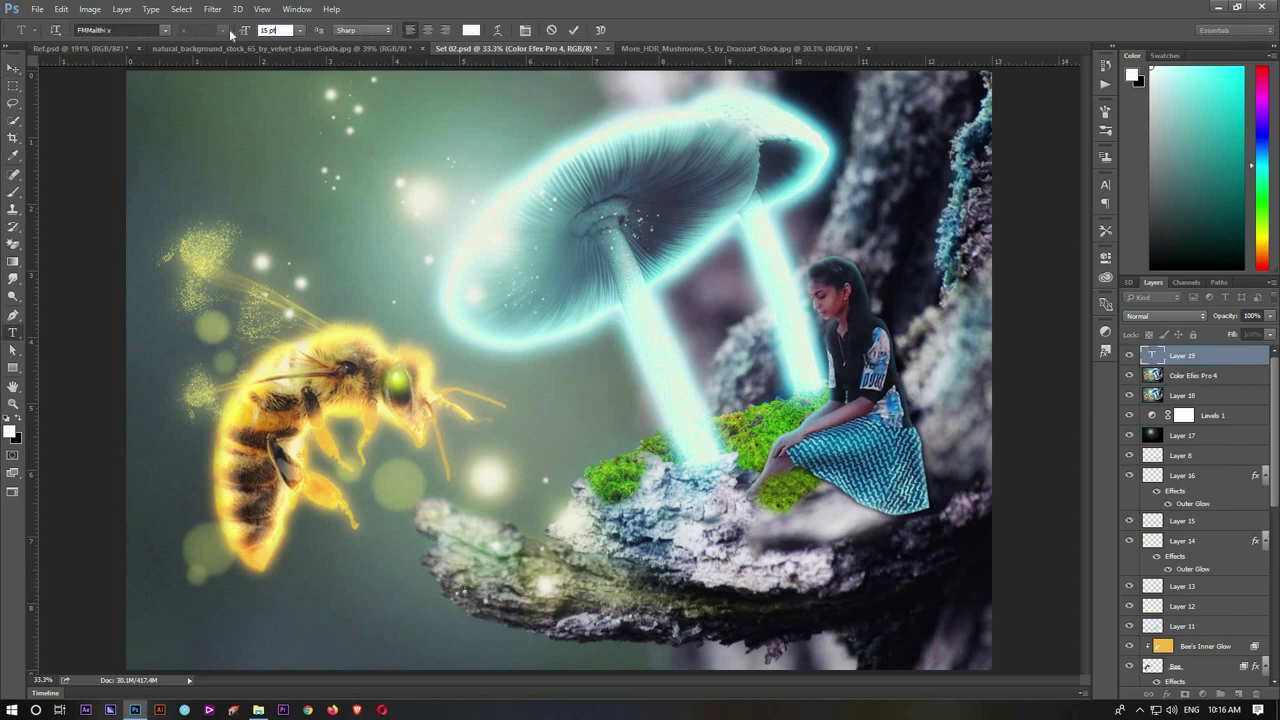
left_click(117, 30)
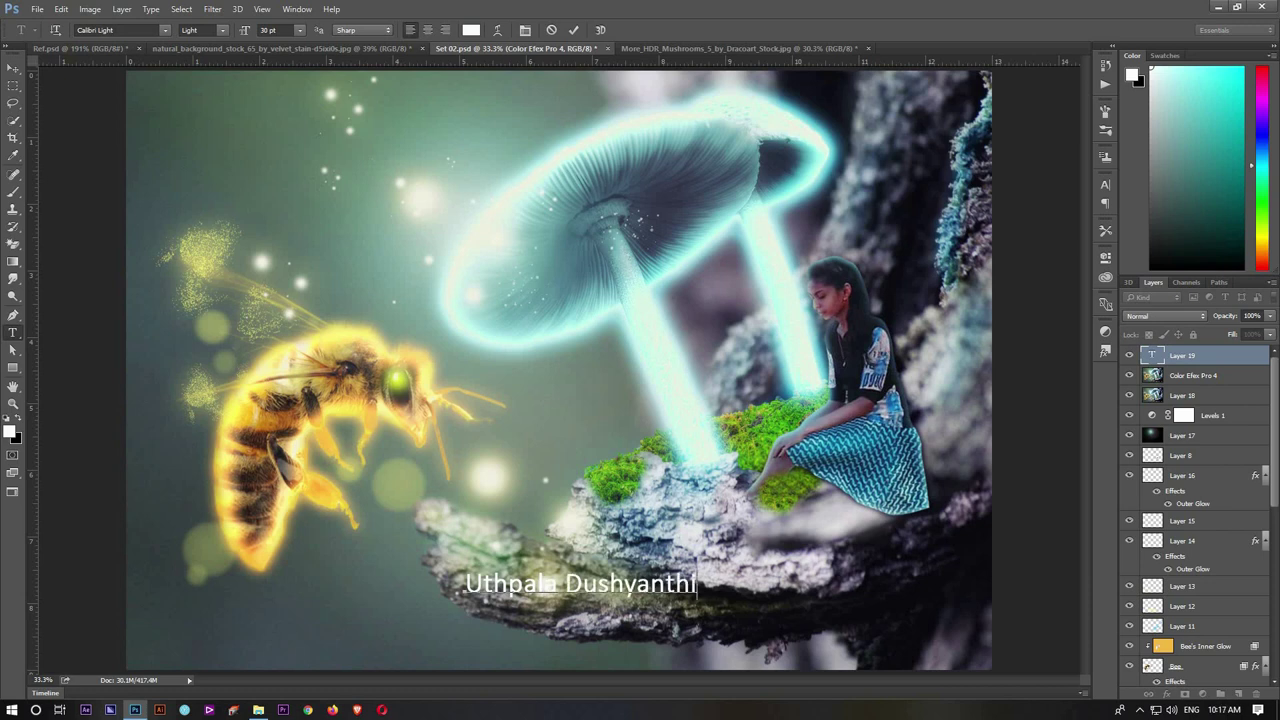
key("ctrl+Return")
left_click_drag(580, 584, 577, 631)
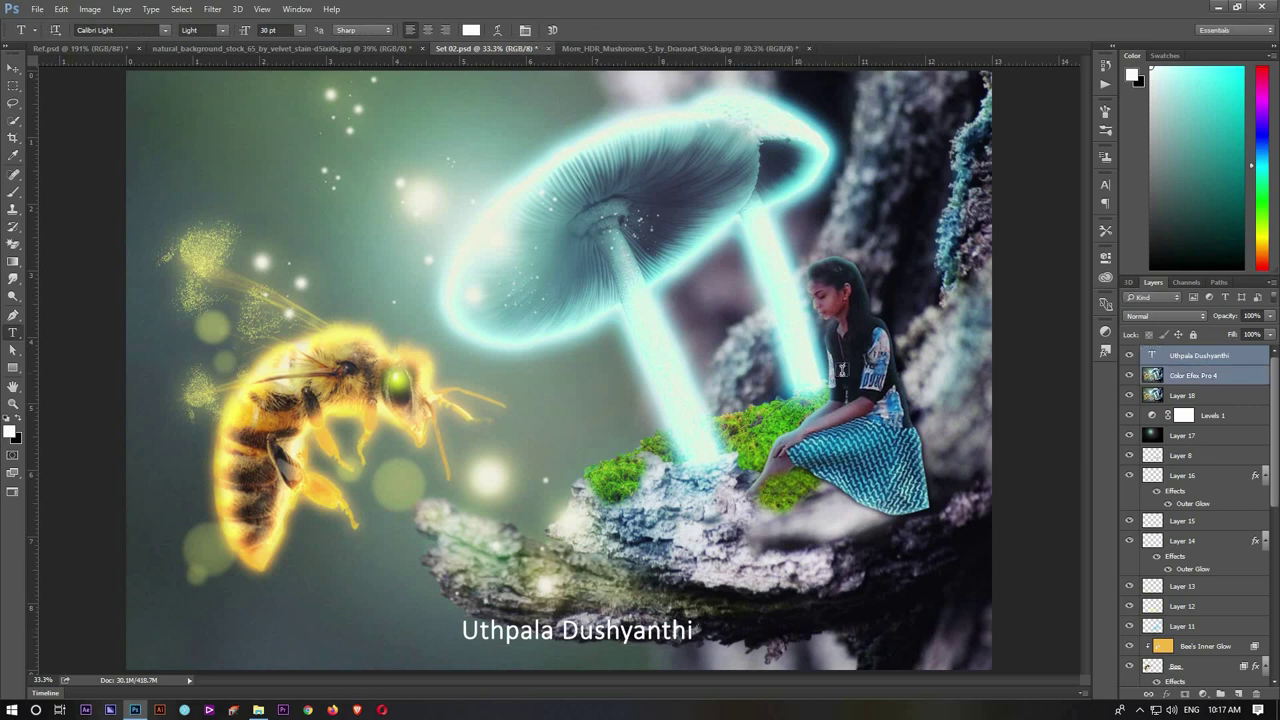
type("Banjoman")
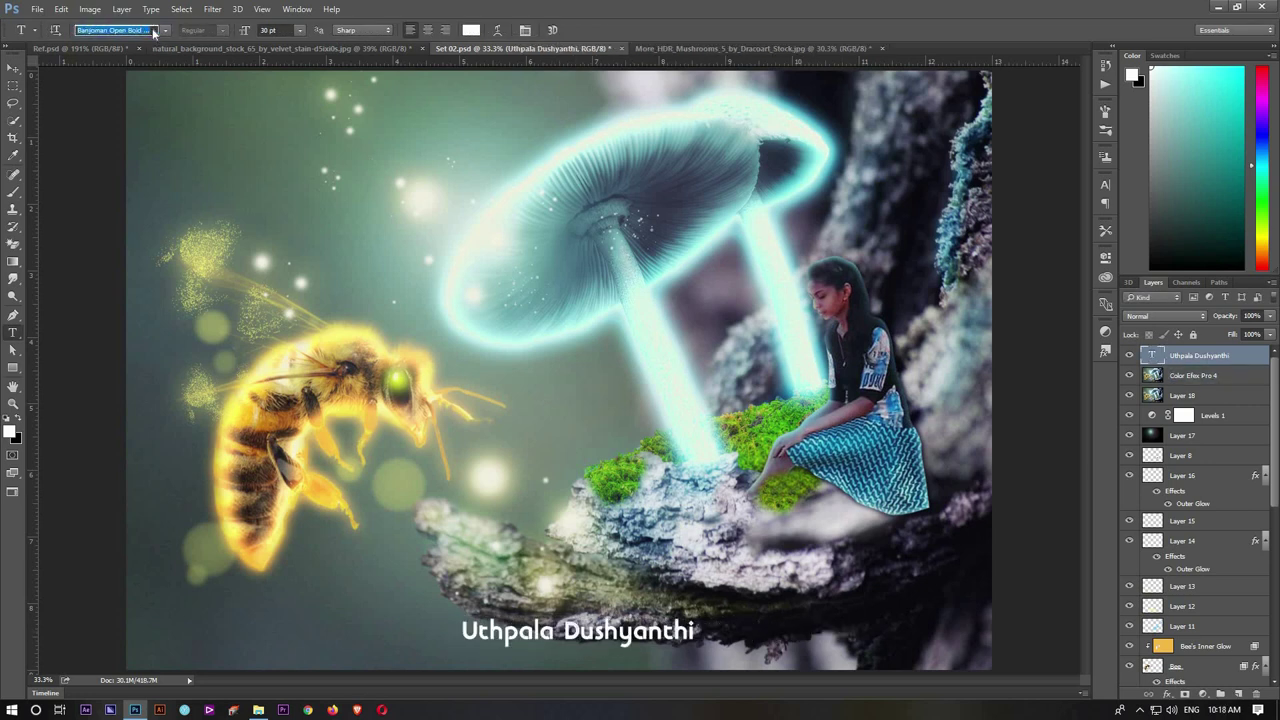
type("v")
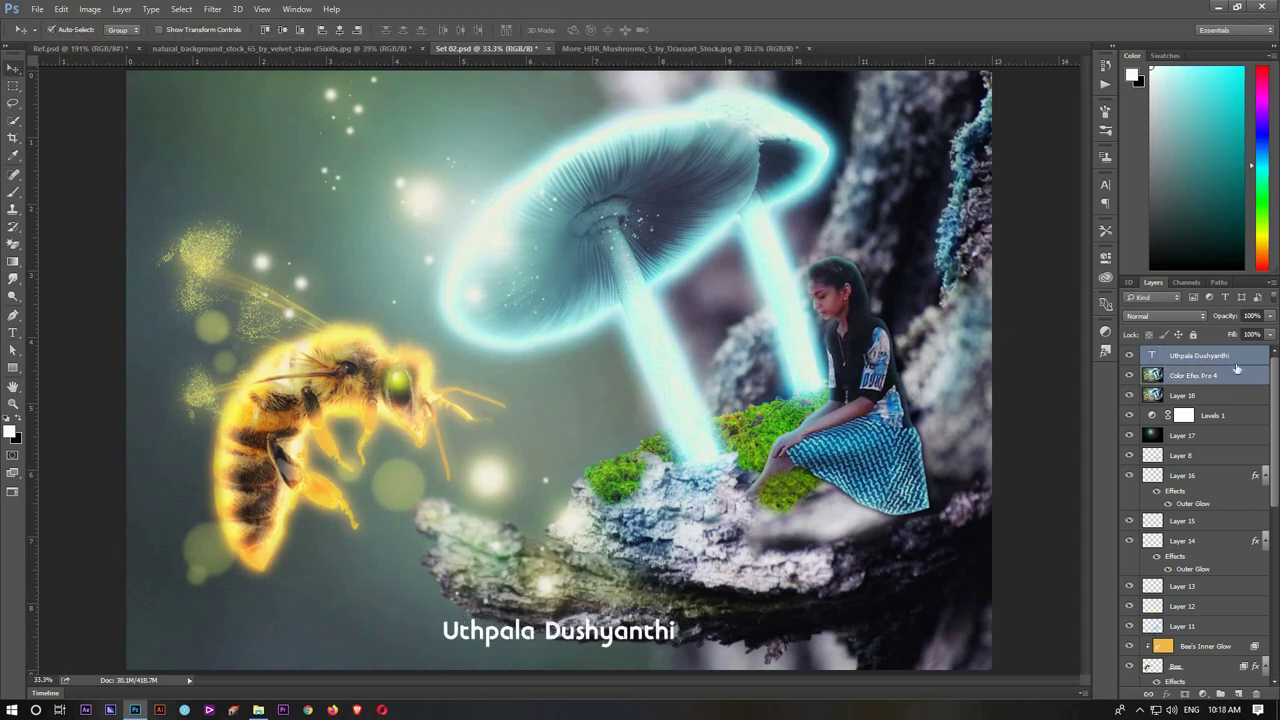